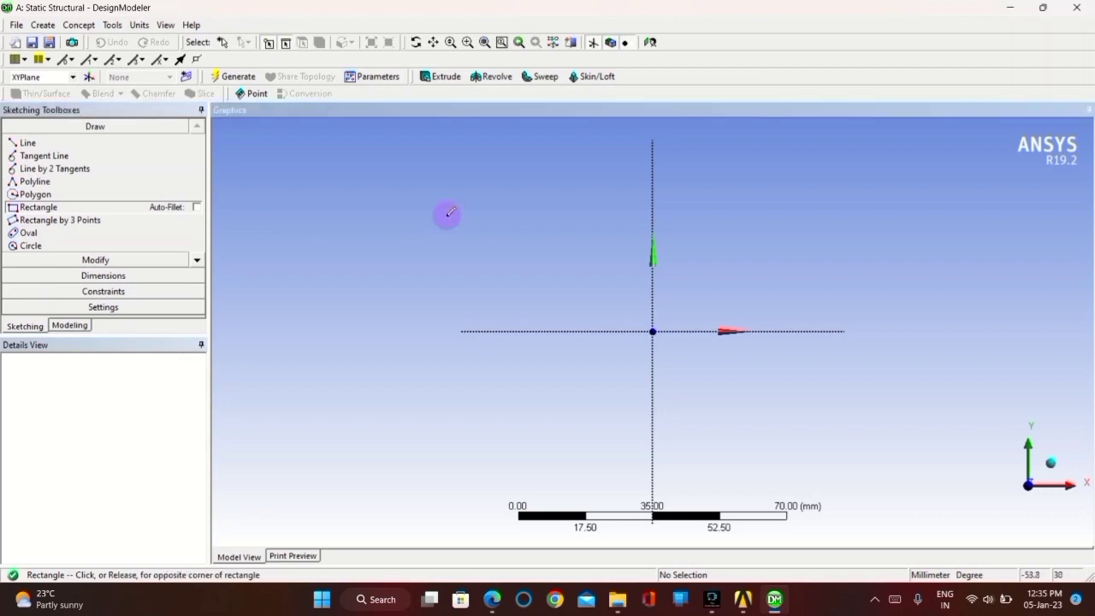
# Sketch a rectangle about 120 by 67 mm around the origin and constrain its opposite edges symmetric about the X and Y axes
pyautogui.click(445, 217)
pyautogui.click(907, 473)
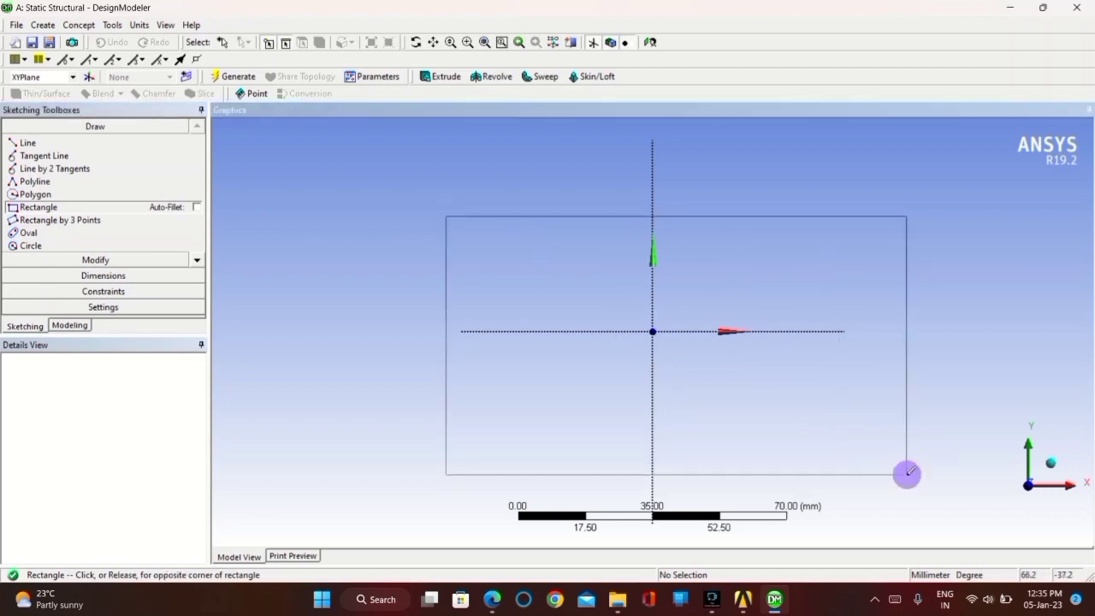
pyautogui.click(129, 292)
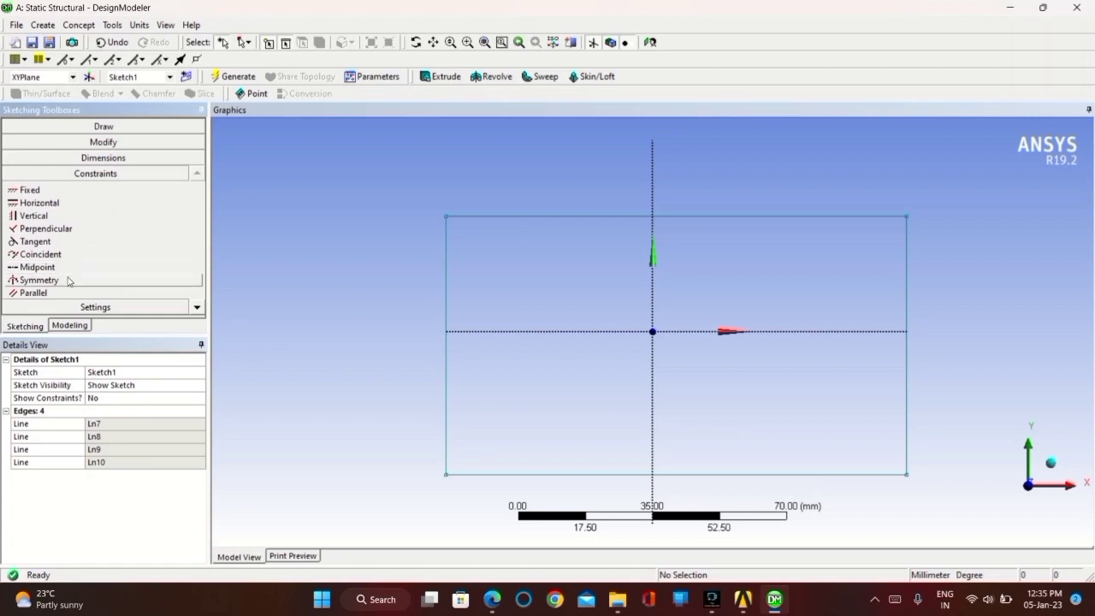
pyautogui.click(72, 281)
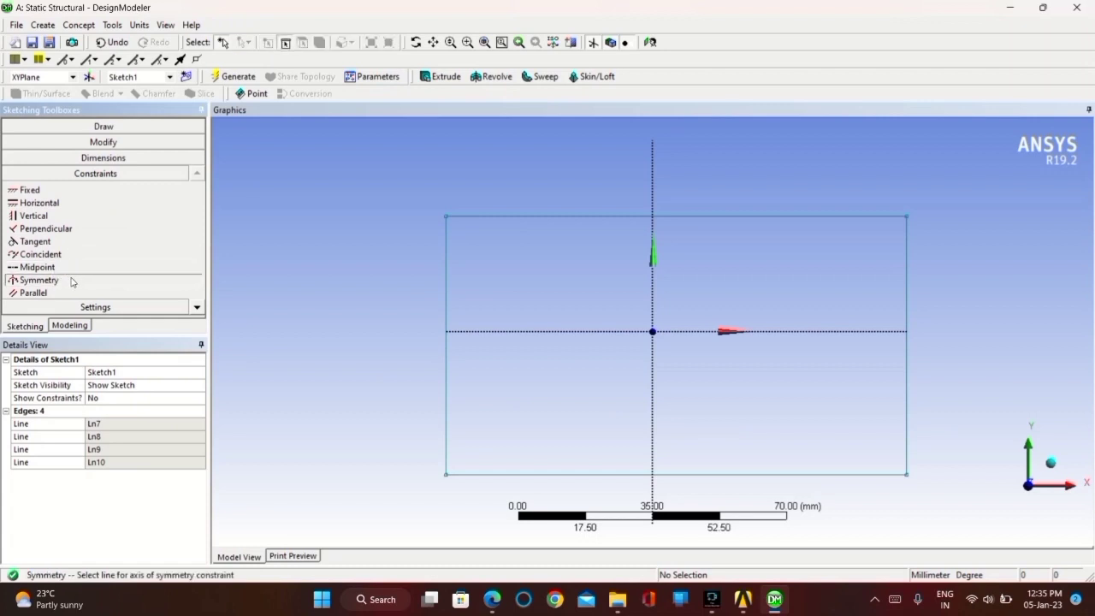
pyautogui.click(522, 332)
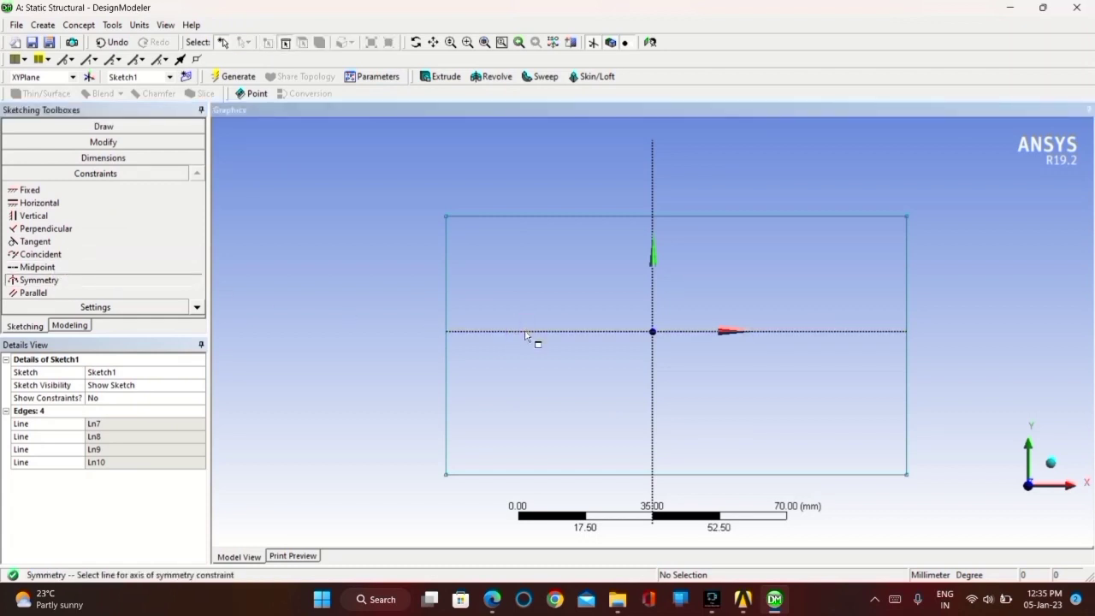
pyautogui.click(553, 216)
pyautogui.click(543, 474)
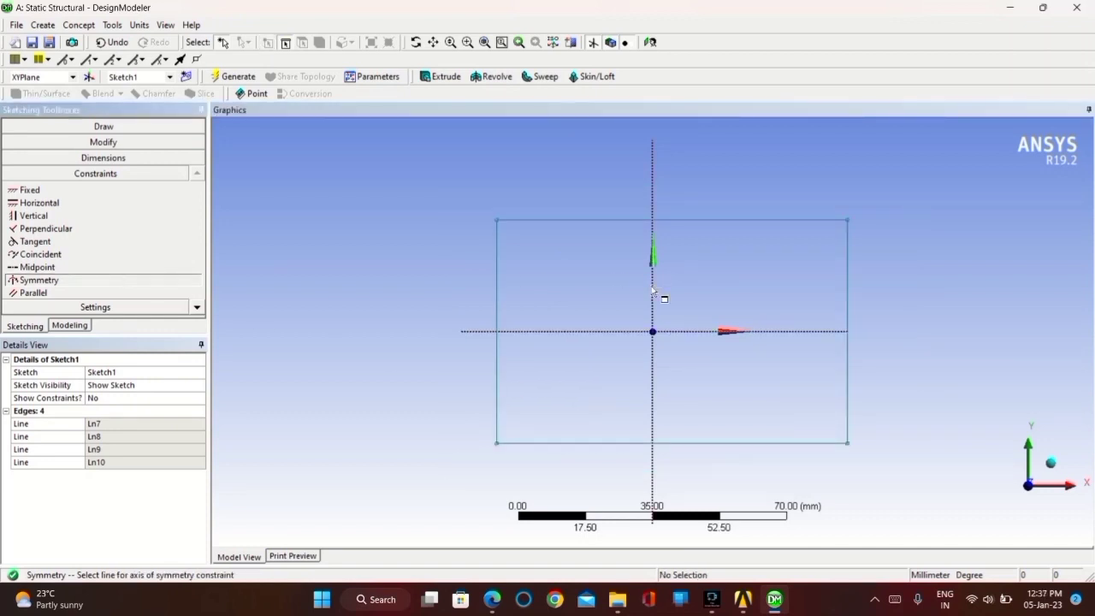
pyautogui.click(652, 291)
pyautogui.click(498, 287)
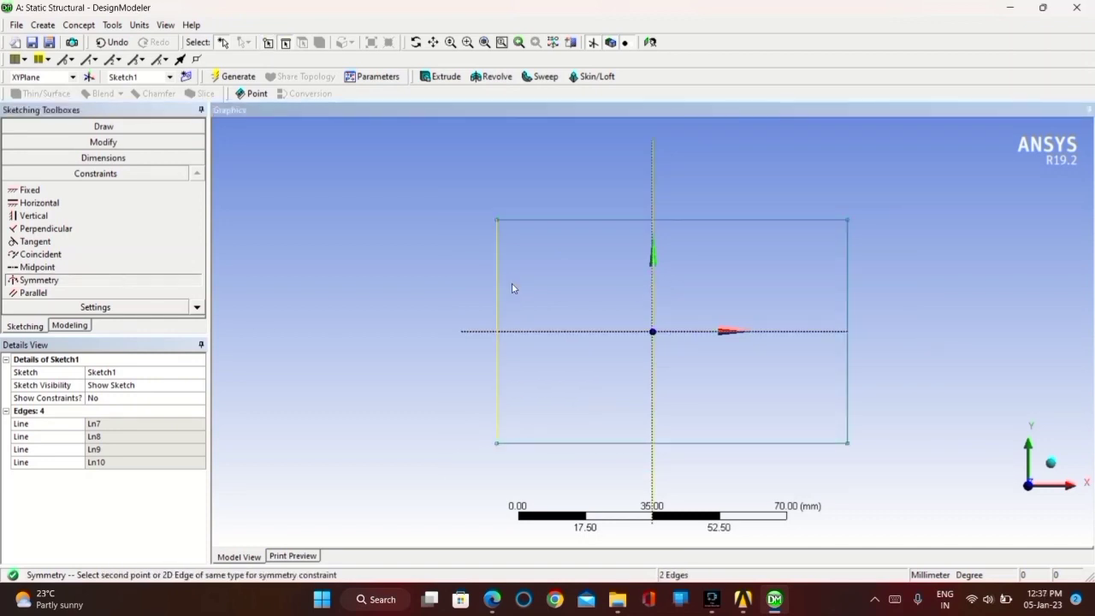
pyautogui.click(847, 278)
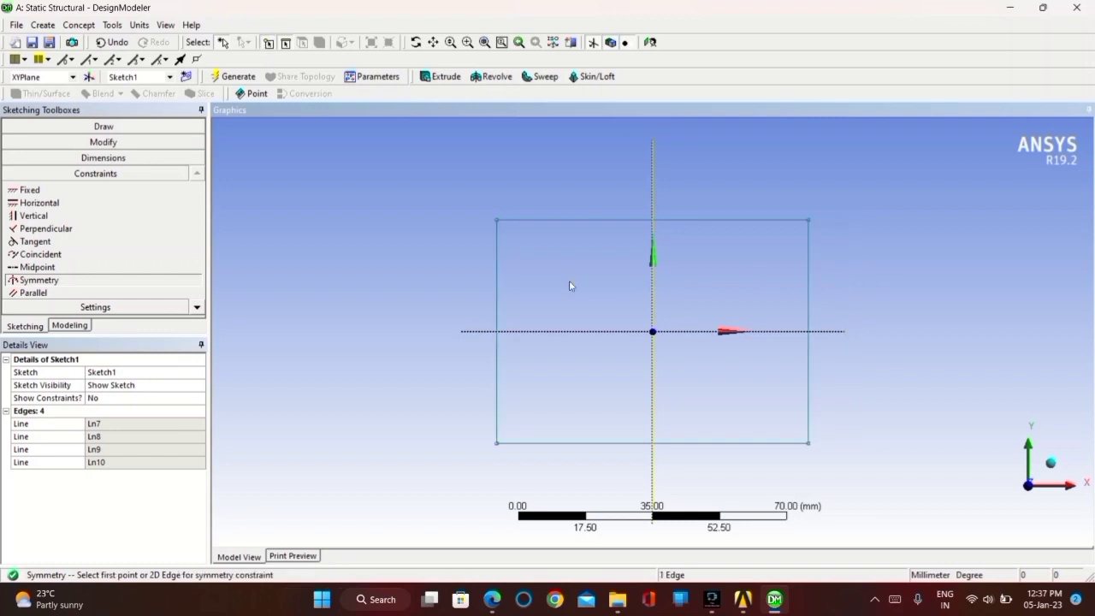
# Add general dimensions to the rectangle's upper horizontal edge and its left vertical edge
pyautogui.click(125, 159)
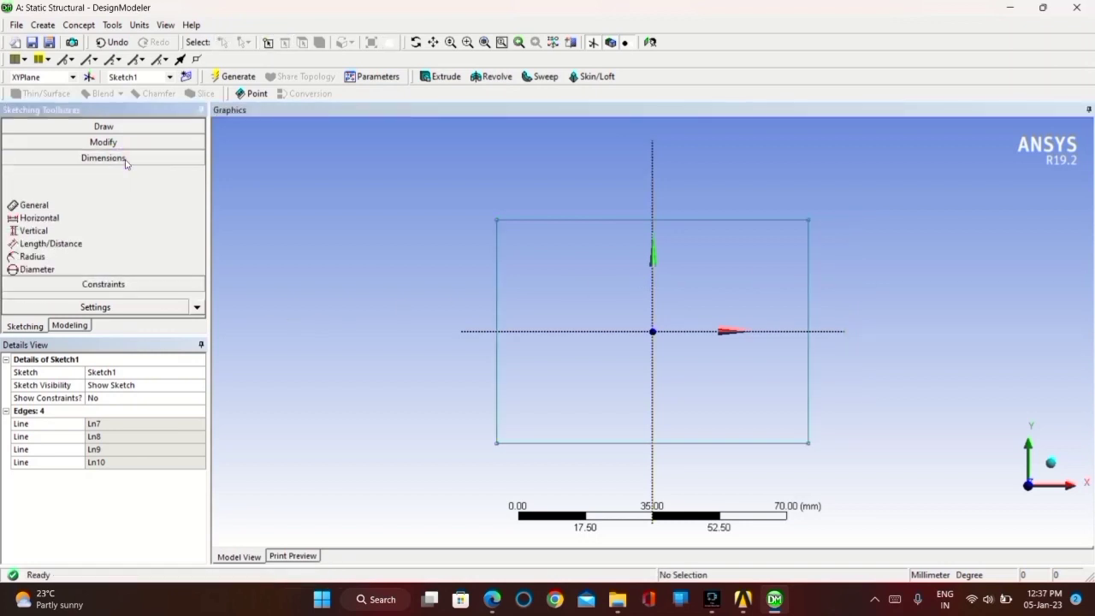
pyautogui.click(592, 220)
pyautogui.click(557, 181)
pyautogui.click(495, 274)
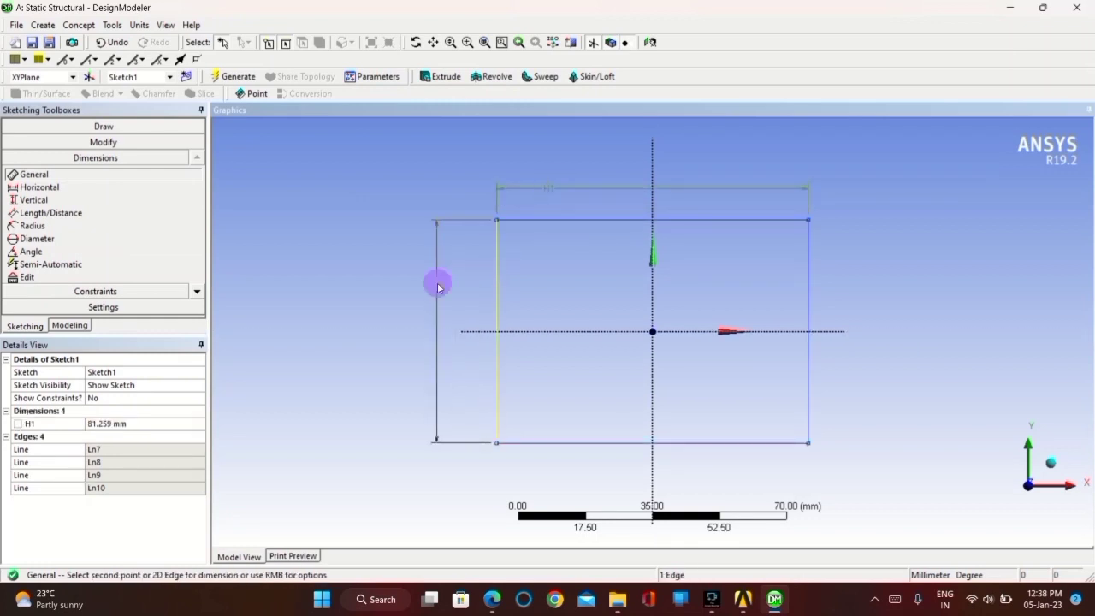
pyautogui.click(438, 283)
# Set the rectangle's horizontal dimension to 1500 mm and its vertical dimension to 300 mm
pyautogui.click(107, 425)
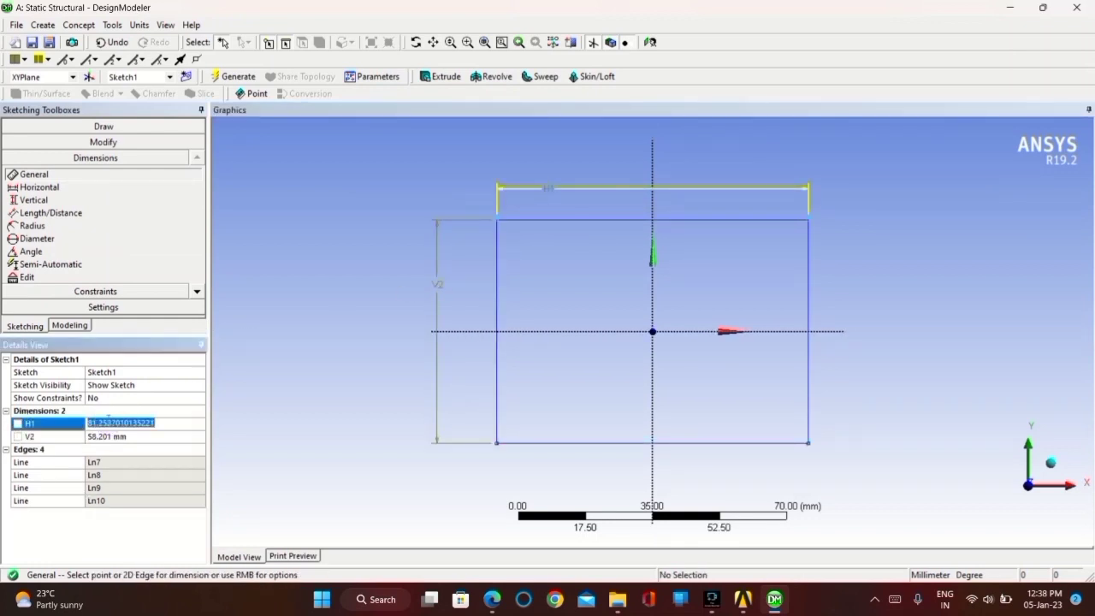
pyautogui.write('1500')
pyautogui.press('Return')
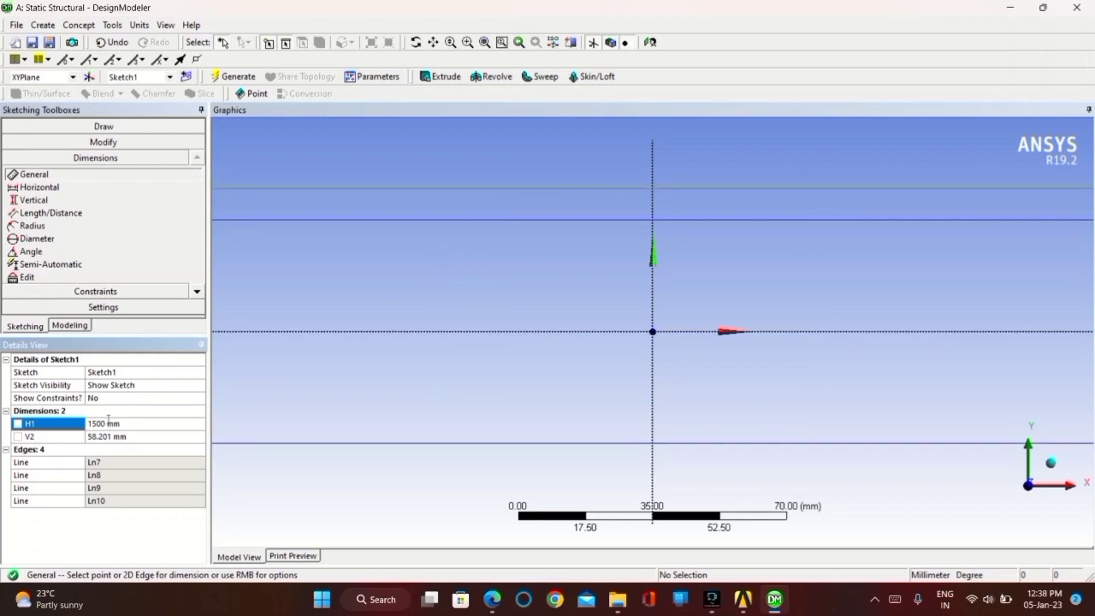
pyautogui.click(108, 437)
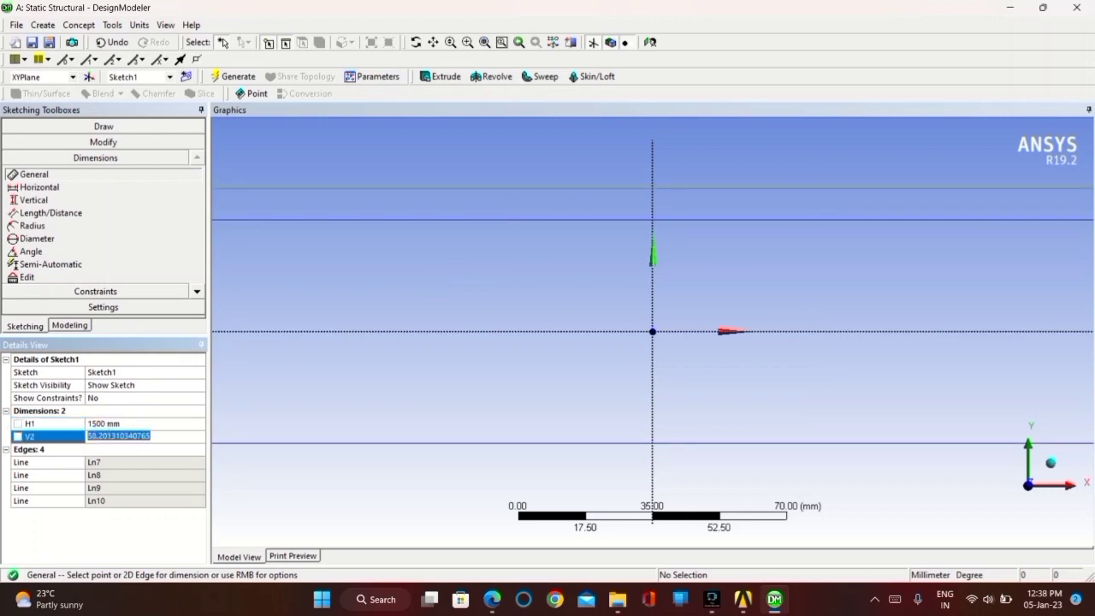
pyautogui.write('300')
pyautogui.press('Return')
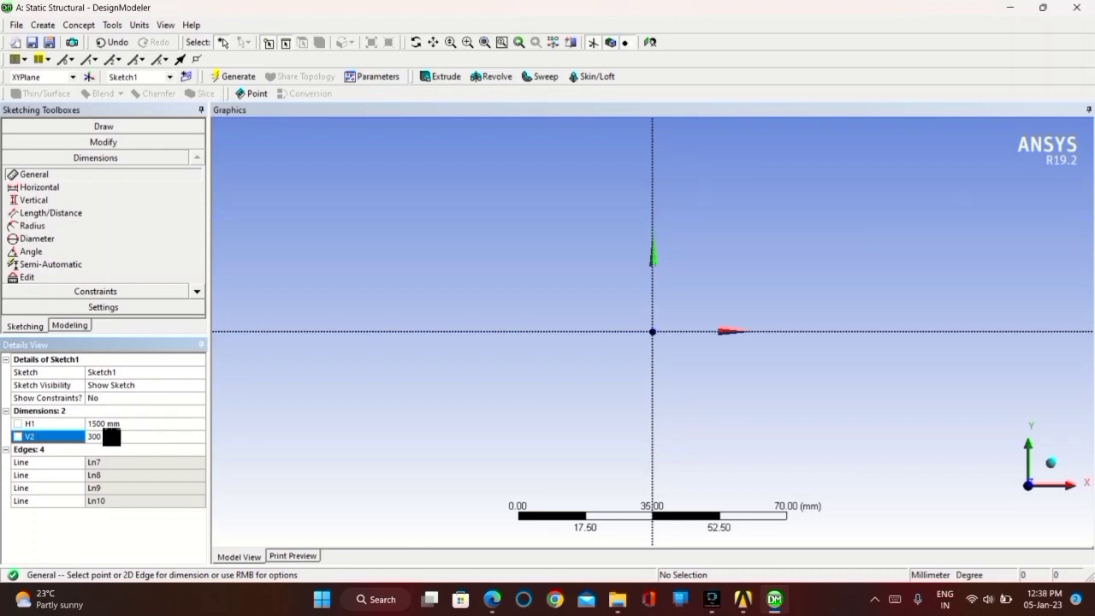
pyautogui.click(649, 42)
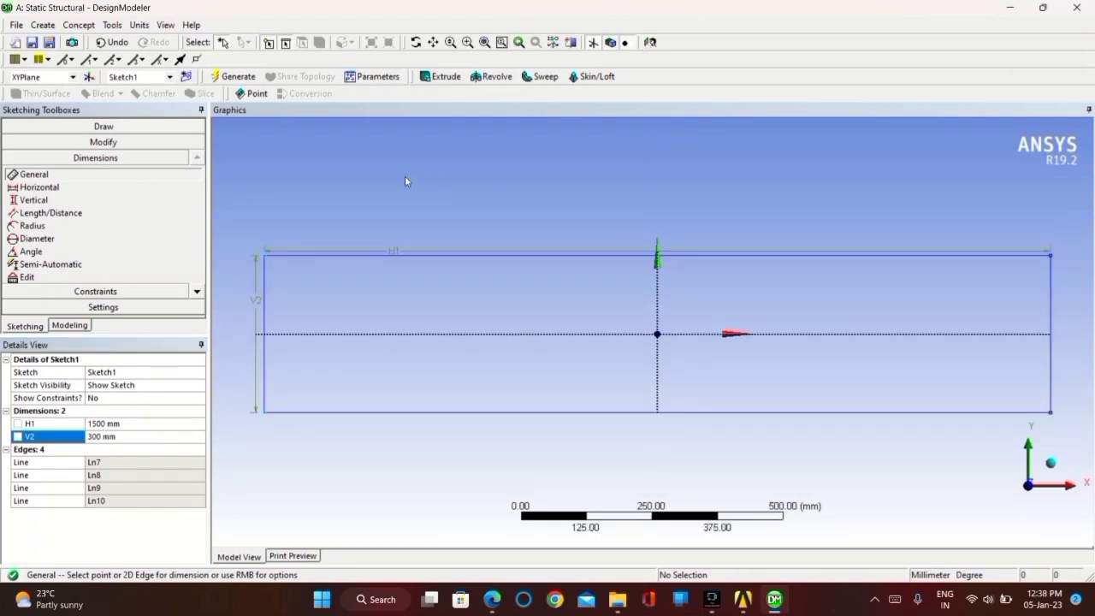
# Extrude the rectangle sketch as added material with direction Both - Symmetric and a fixed depth of 750 mm, and generate the solid
pyautogui.click(230, 77)
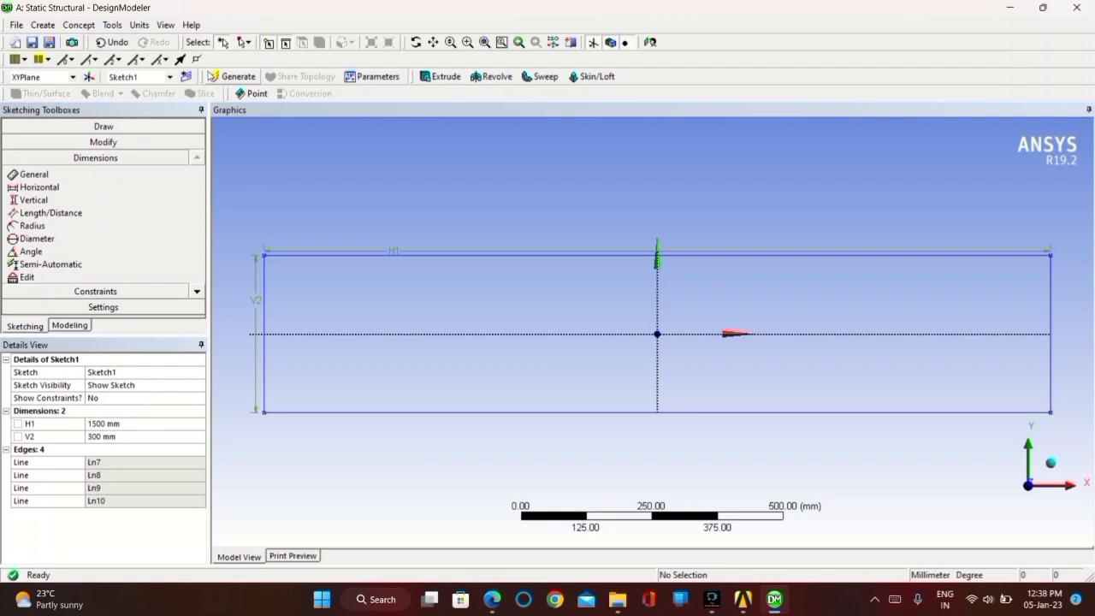
pyautogui.click(440, 76)
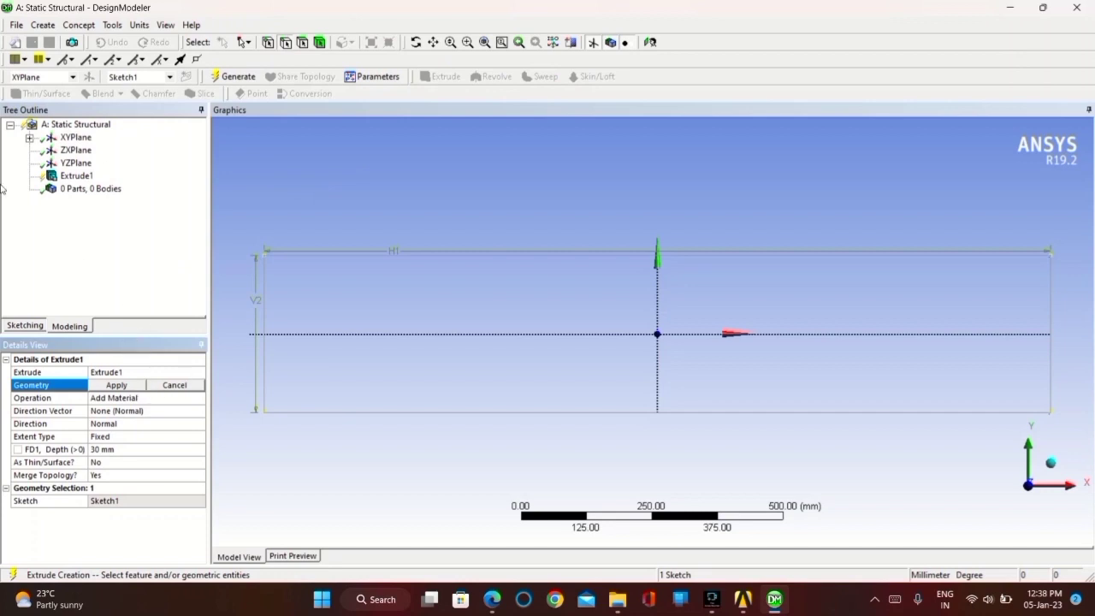
pyautogui.click(127, 386)
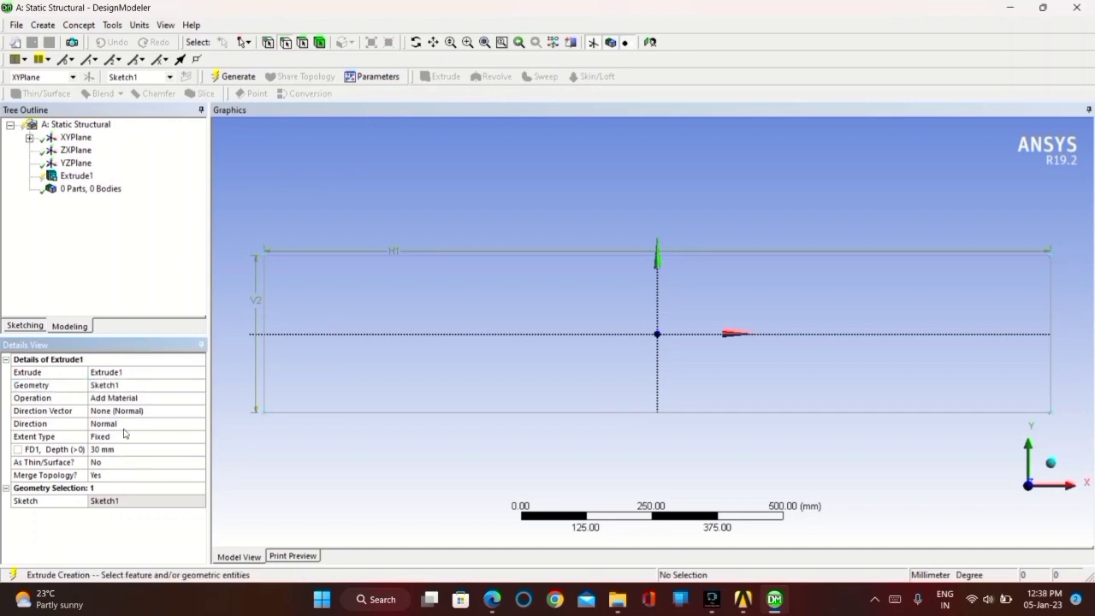
pyautogui.click(123, 424)
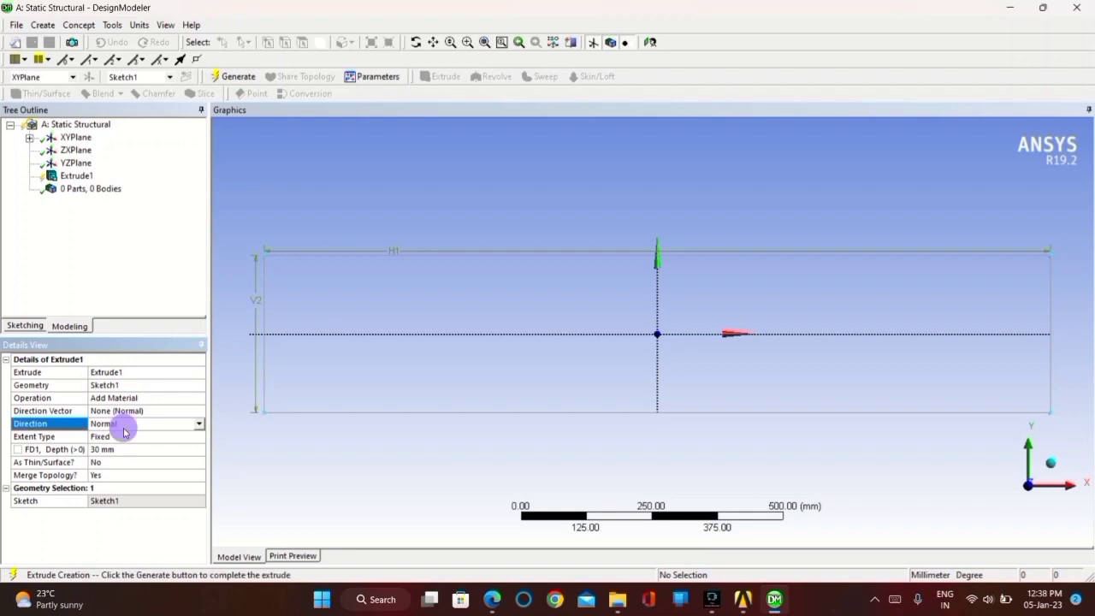
pyautogui.click(200, 421)
pyautogui.click(179, 454)
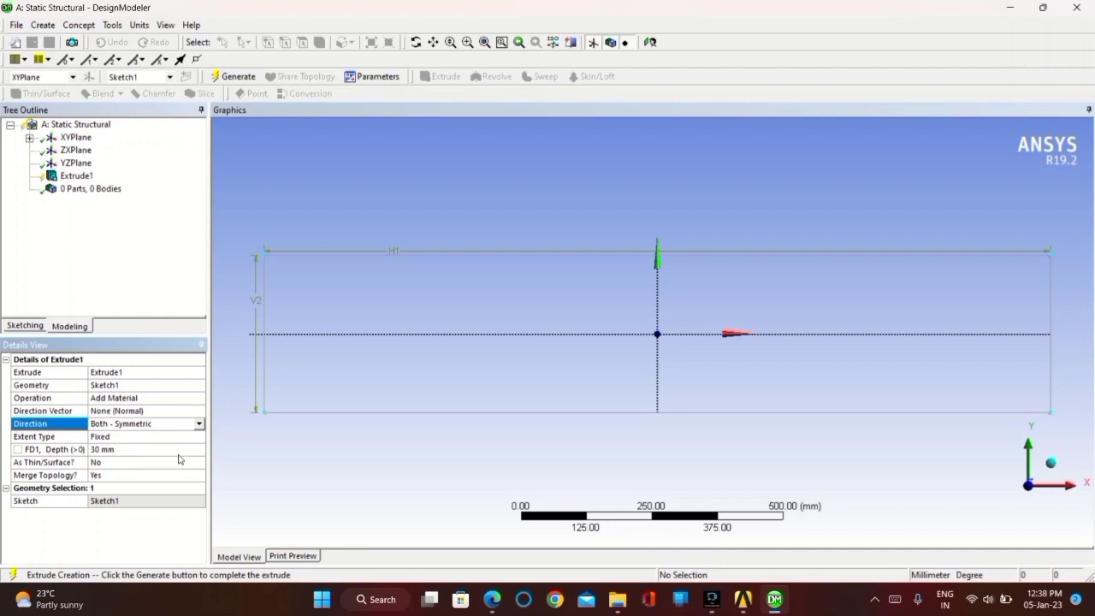
pyautogui.click(112, 449)
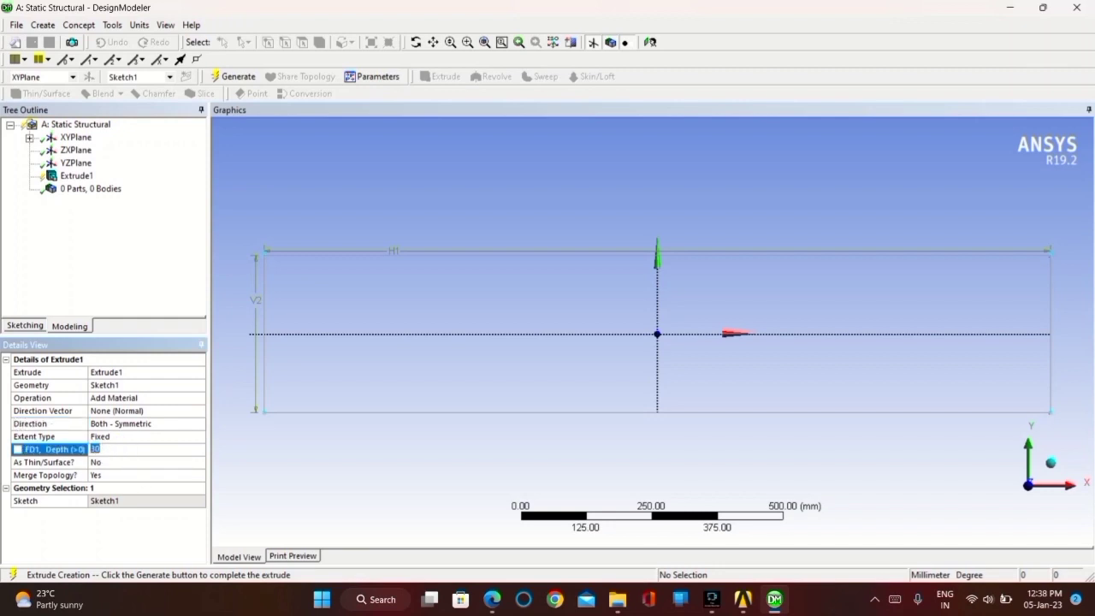
pyautogui.click(115, 451)
pyautogui.click(234, 77)
pyautogui.moveTo(462, 247)
pyautogui.mouseDown(button='middle')
pyautogui.moveTo(384, 276)
pyautogui.moveTo(454, 268)
pyautogui.moveTo(446, 258)
pyautogui.mouseUp(button='middle')
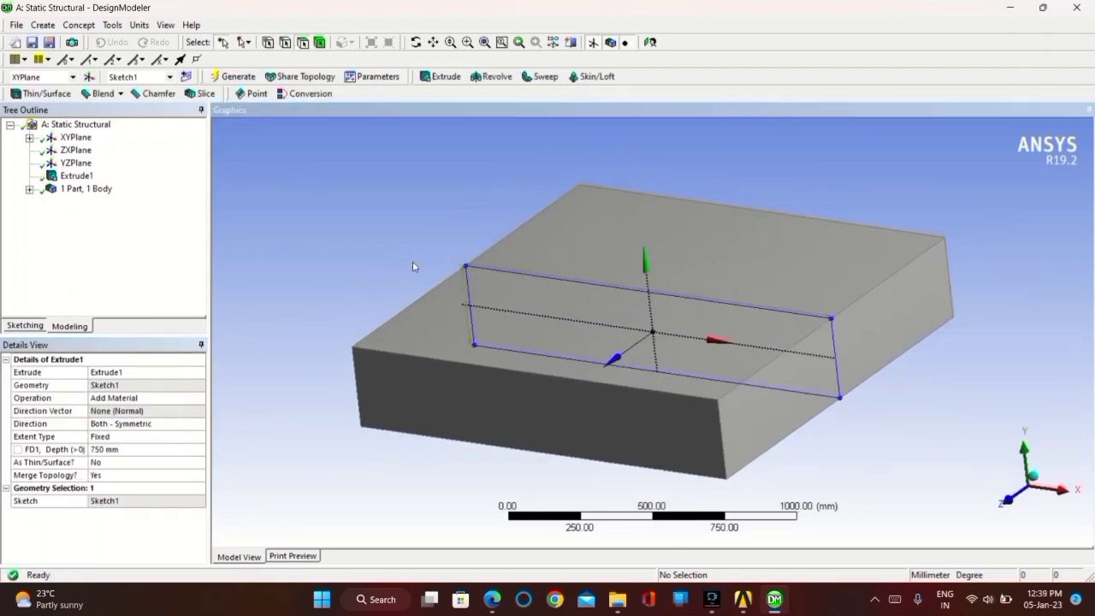
# Sketch a second rectangle on the XY plane, slightly inside the outline of the block's front face
pyautogui.click(651, 42)
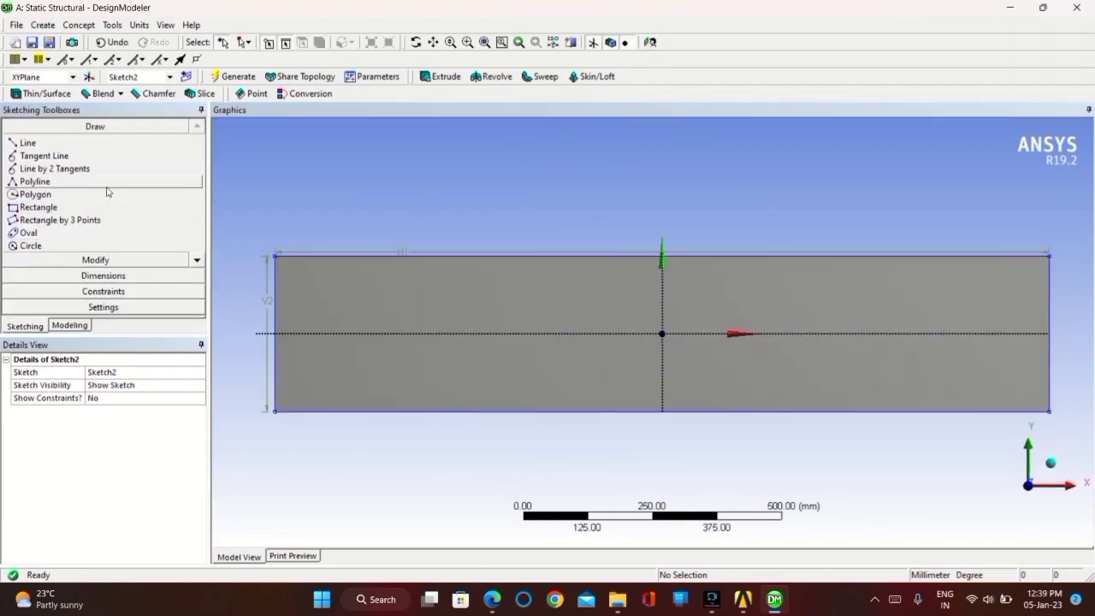
pyautogui.click(94, 210)
pyautogui.click(287, 269)
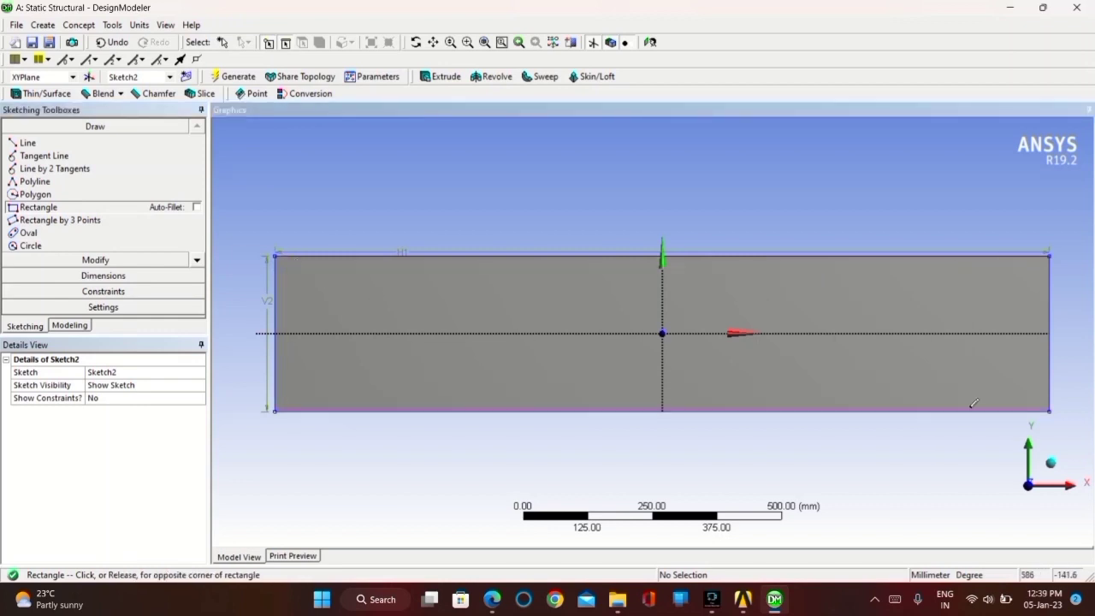
pyautogui.click(1038, 399)
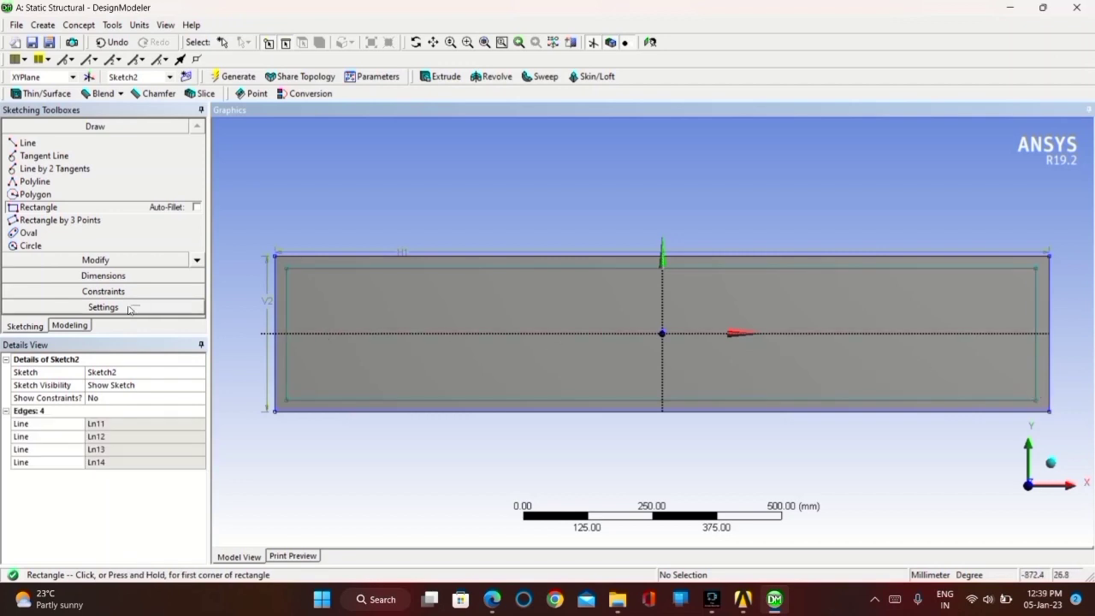
pyautogui.press('Escape')
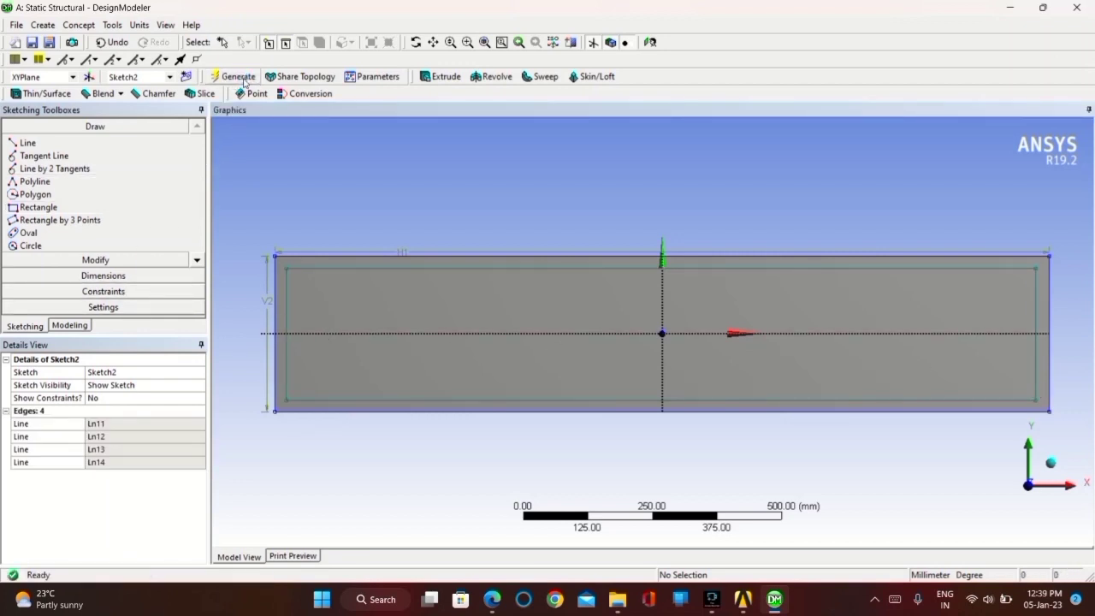
# Extrude the inner rectangle sketch as Cut Material with direction Both - Symmetric, and generate the cut through the block
pyautogui.click(441, 76)
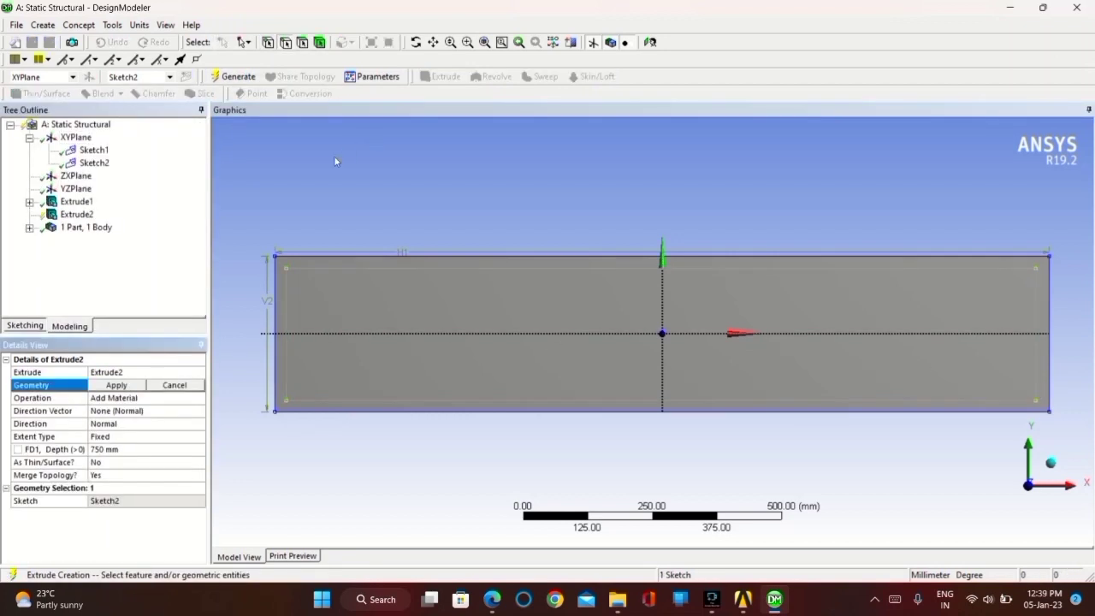
pyautogui.click(117, 385)
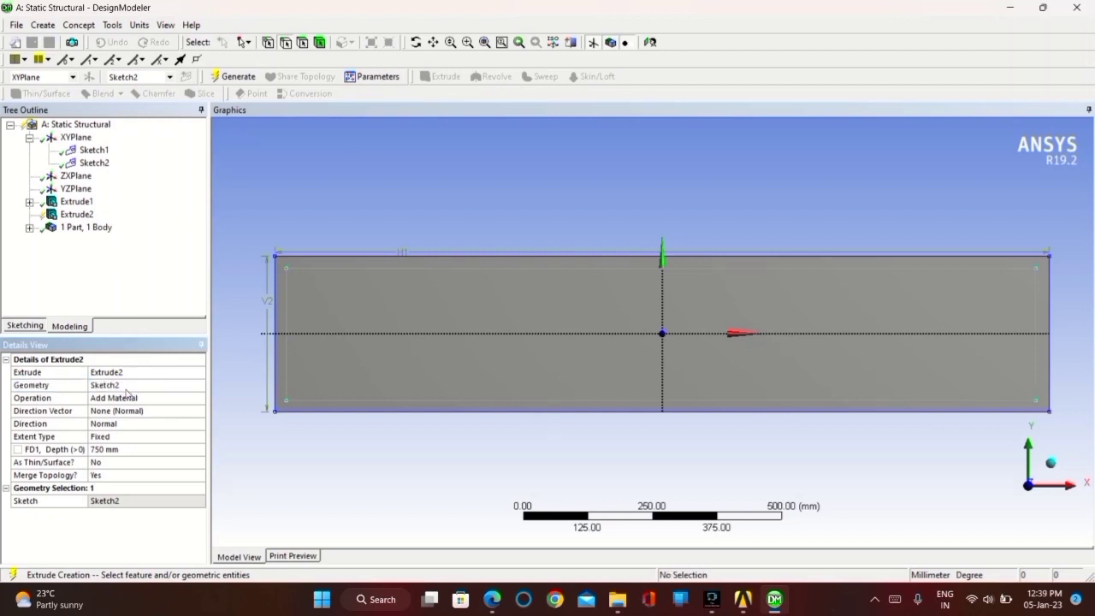
pyautogui.click(160, 423)
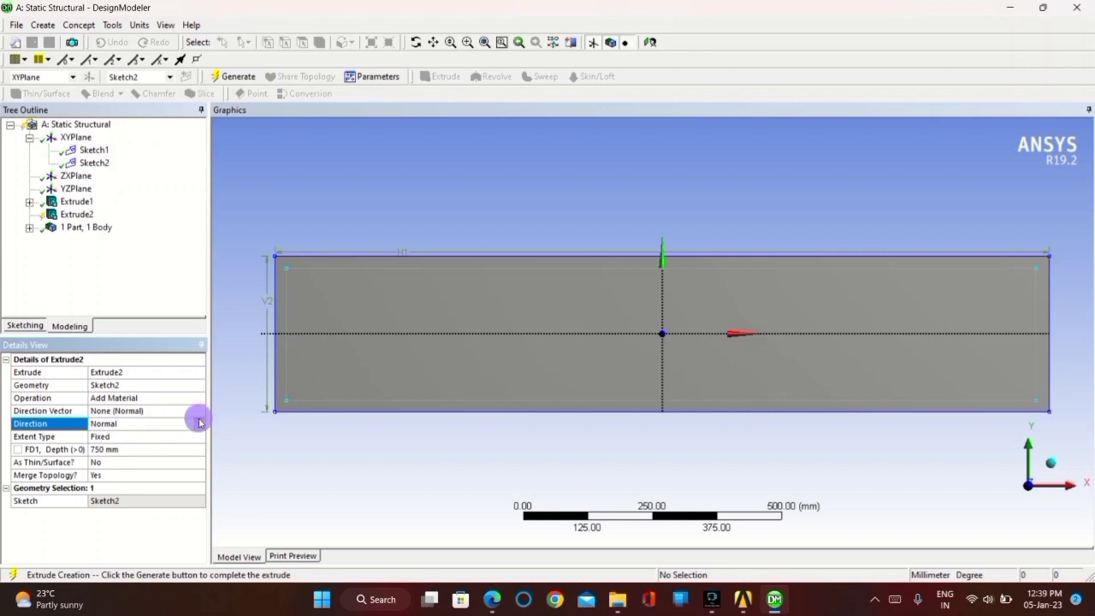
pyautogui.click(198, 424)
pyautogui.click(178, 455)
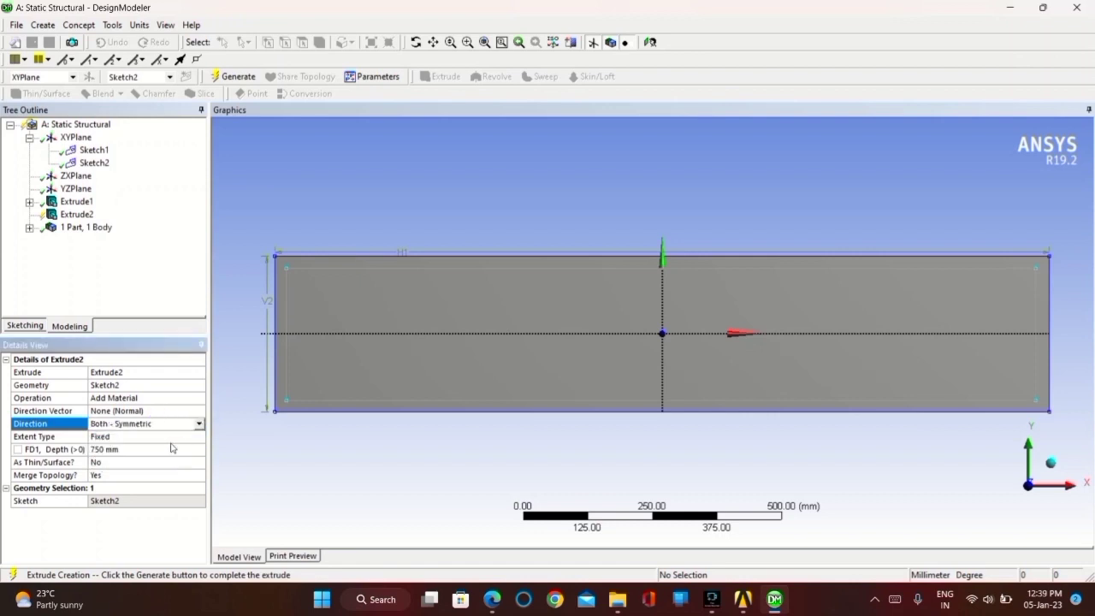
pyautogui.click(171, 396)
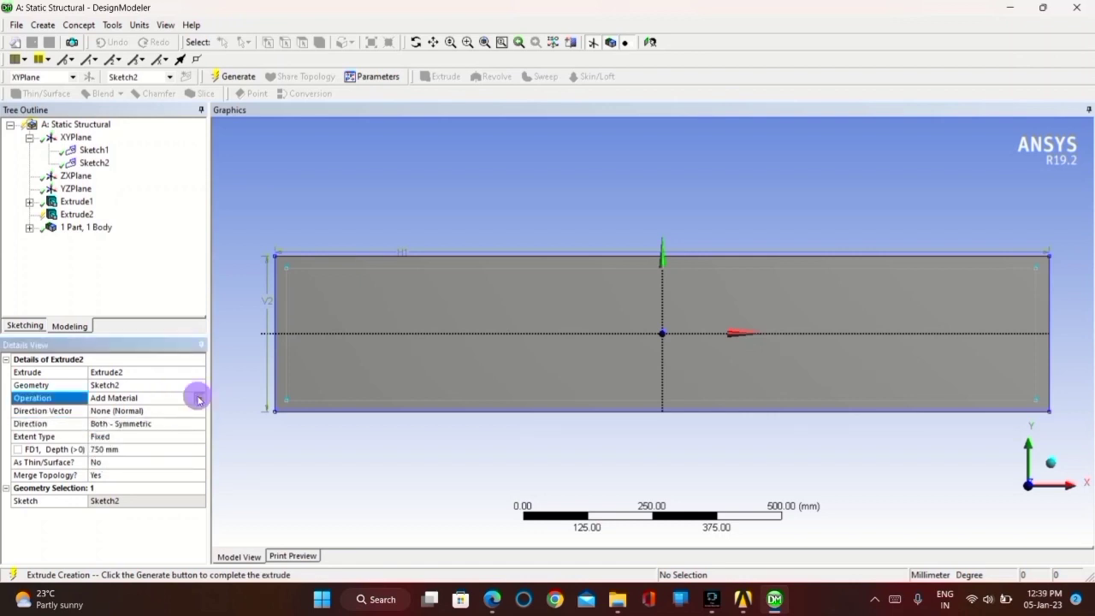
pyautogui.click(198, 399)
pyautogui.click(171, 428)
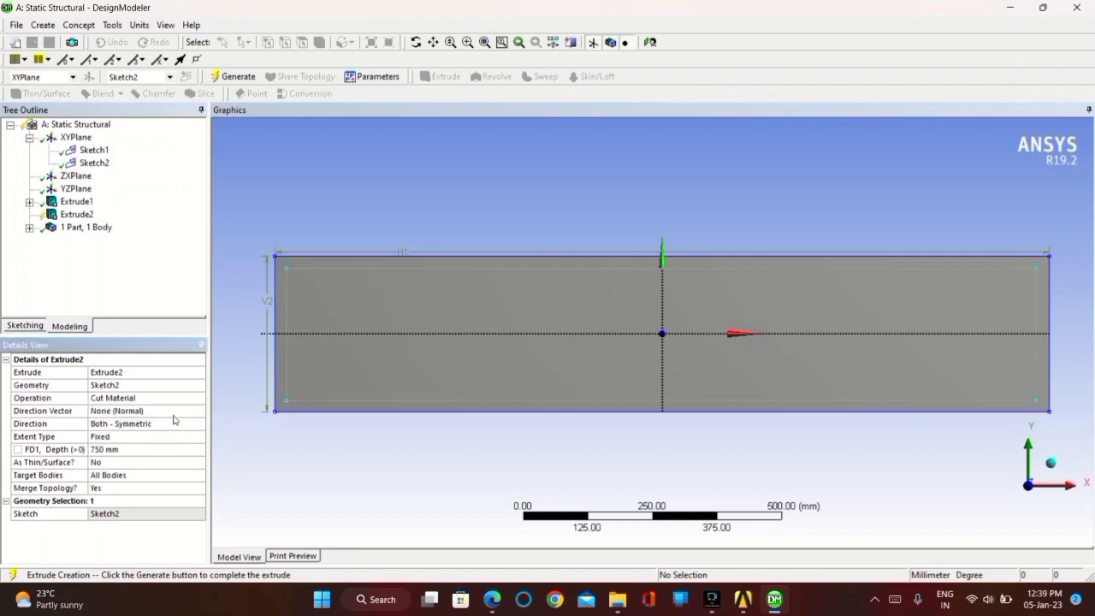
pyautogui.click(237, 76)
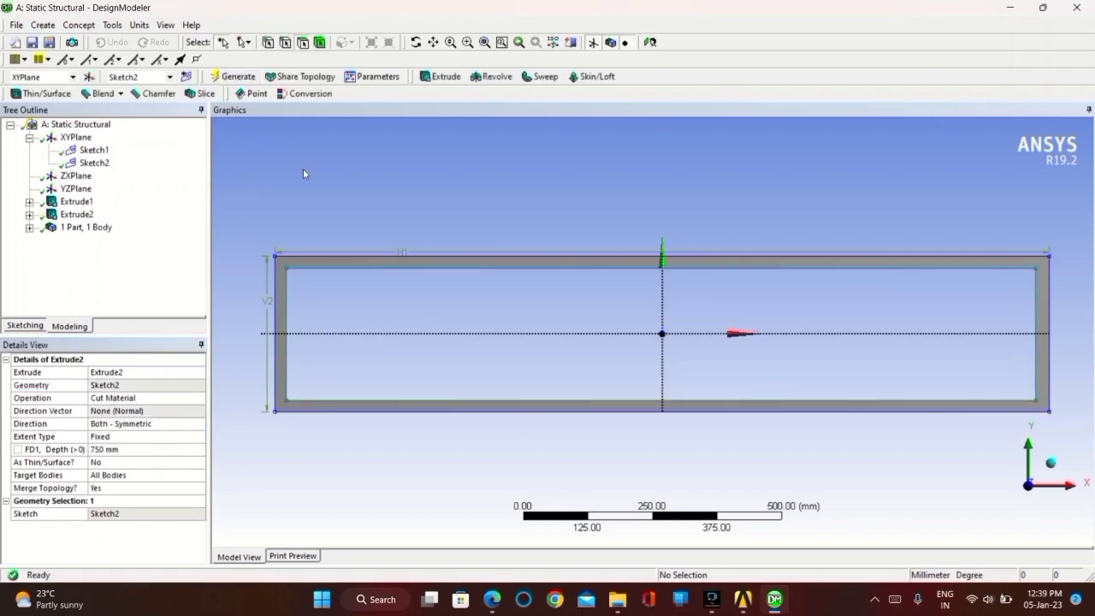
# Create a Thin/Surface feature keeping the box's four outer faces, with a thickness of 1 mm inward, and generate it
pyautogui.moveTo(482, 222)
pyautogui.mouseDown()
pyautogui.moveTo(365, 239)
pyautogui.moveTo(303, 288)
pyautogui.moveTo(226, 308)
pyautogui.moveTo(327, 242)
pyautogui.moveTo(372, 230)
pyautogui.mouseUp()
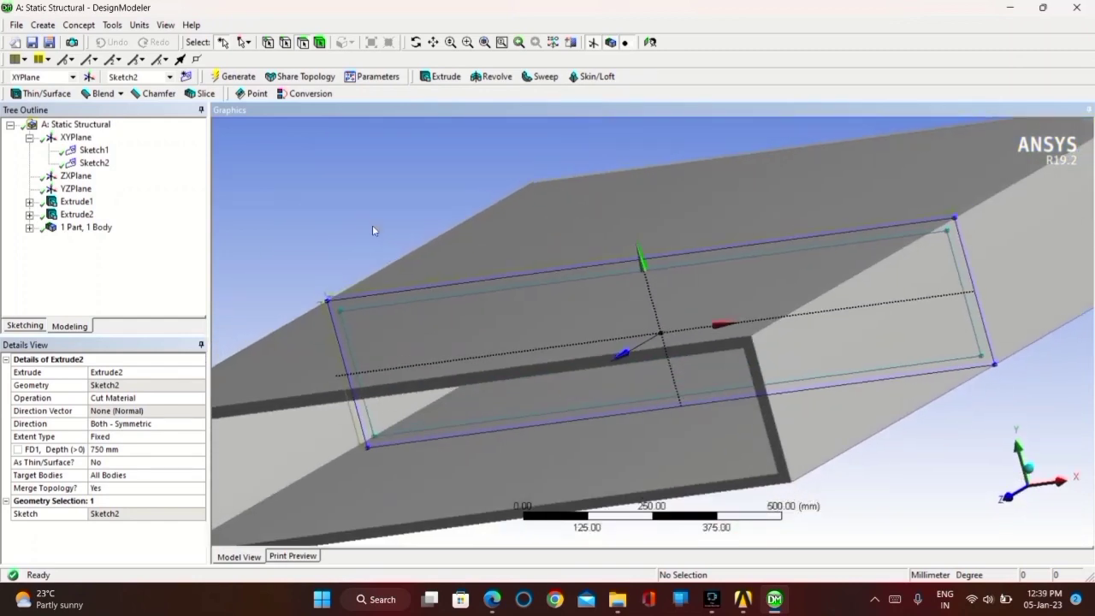
pyautogui.click(41, 93)
pyautogui.click(476, 310)
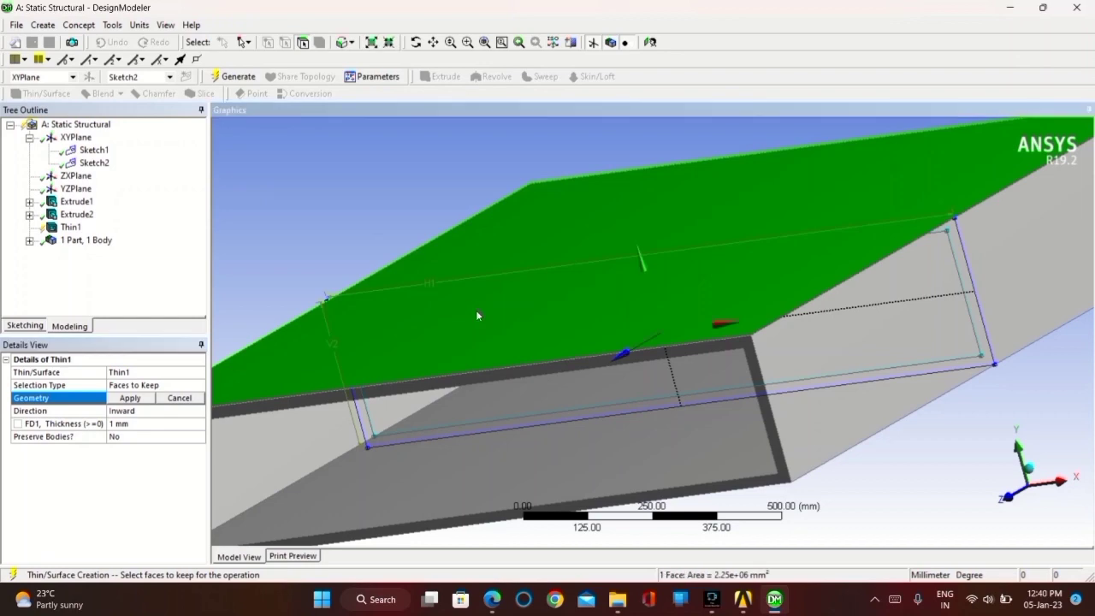
pyautogui.keyDown('ctrl'); pyautogui.click(794, 358); pyautogui.keyUp('ctrl')
pyautogui.moveTo(795, 357); pyautogui.dragTo(740, 293, button='middle')
pyautogui.click(732, 313)
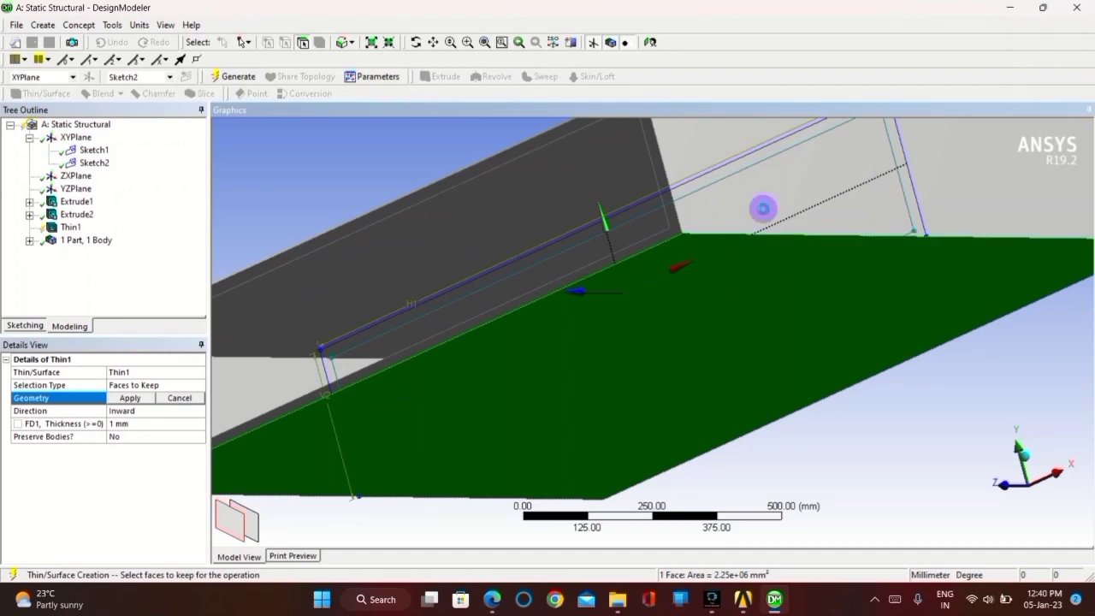
pyautogui.keyDown('ctrl'); pyautogui.click(762, 212); pyautogui.keyUp('ctrl')
pyautogui.moveTo(716, 282); pyautogui.dragTo(836, 312, button='middle')
pyautogui.keyDown('ctrl'); pyautogui.click(695, 319); pyautogui.keyUp('ctrl')
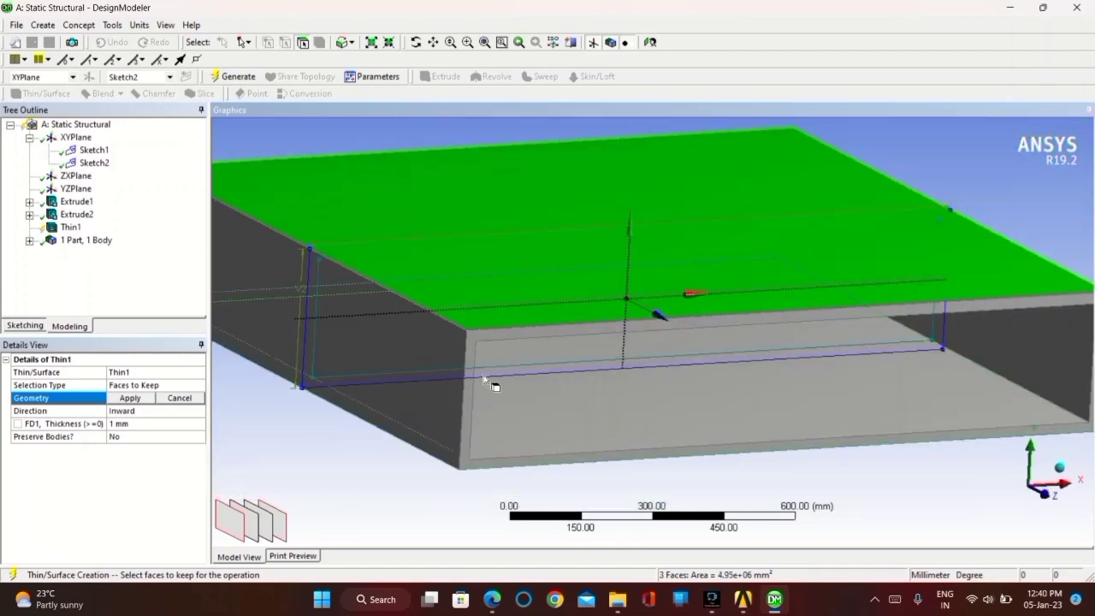
pyautogui.keyDown('ctrl'); pyautogui.click(404, 398); pyautogui.keyUp('ctrl')
pyautogui.click(140, 395)
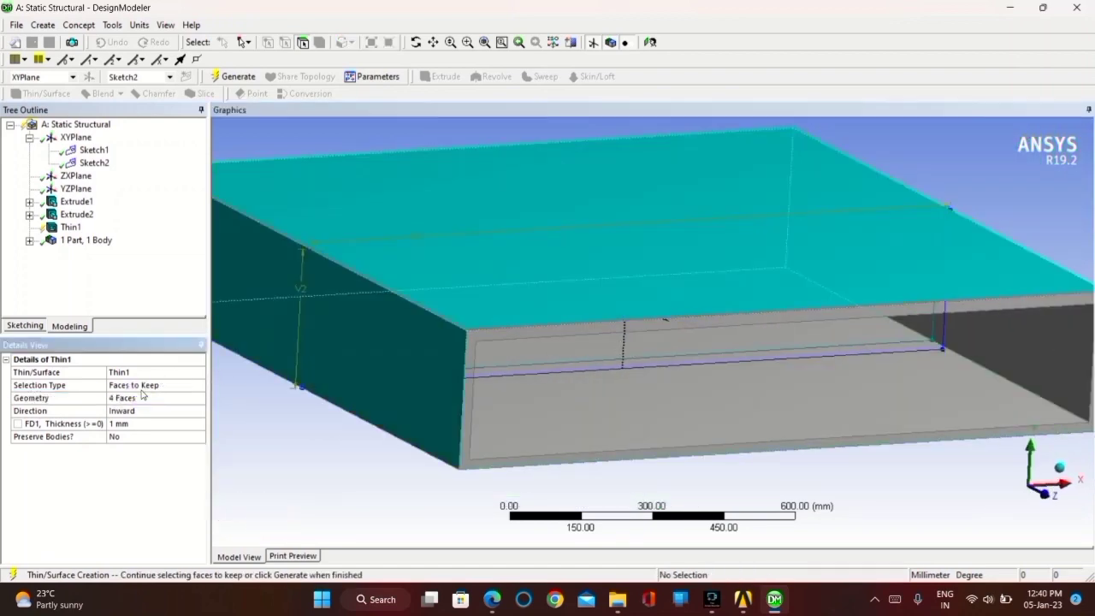
pyautogui.click(234, 76)
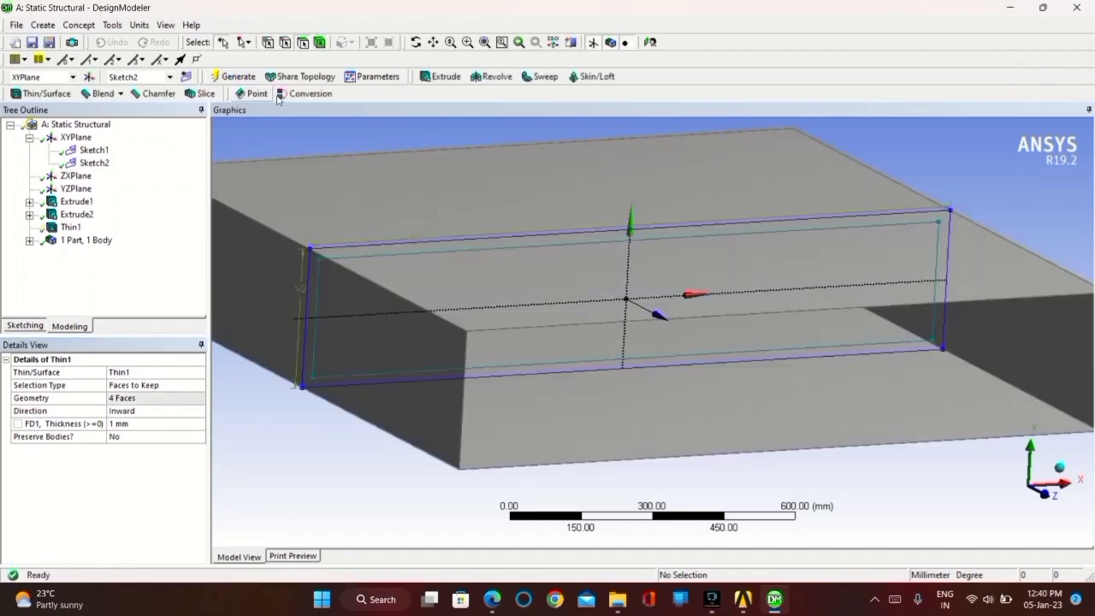
# Create a mid-surface from the four manually selected face pairs of the box walls and generate the surface body
pyautogui.moveTo(596, 384)
pyautogui.mouseDown(button='middle')
pyautogui.moveTo(538, 362)
pyautogui.moveTo(372, 386)
pyautogui.moveTo(379, 367)
pyautogui.moveTo(440, 343)
pyautogui.moveTo(543, 352)
pyautogui.moveTo(536, 370)
pyautogui.moveTo(442, 362)
pyautogui.moveTo(408, 386)
pyautogui.moveTo(414, 394)
pyautogui.mouseUp(button='middle')
pyautogui.scroll(-2, 389, 157)
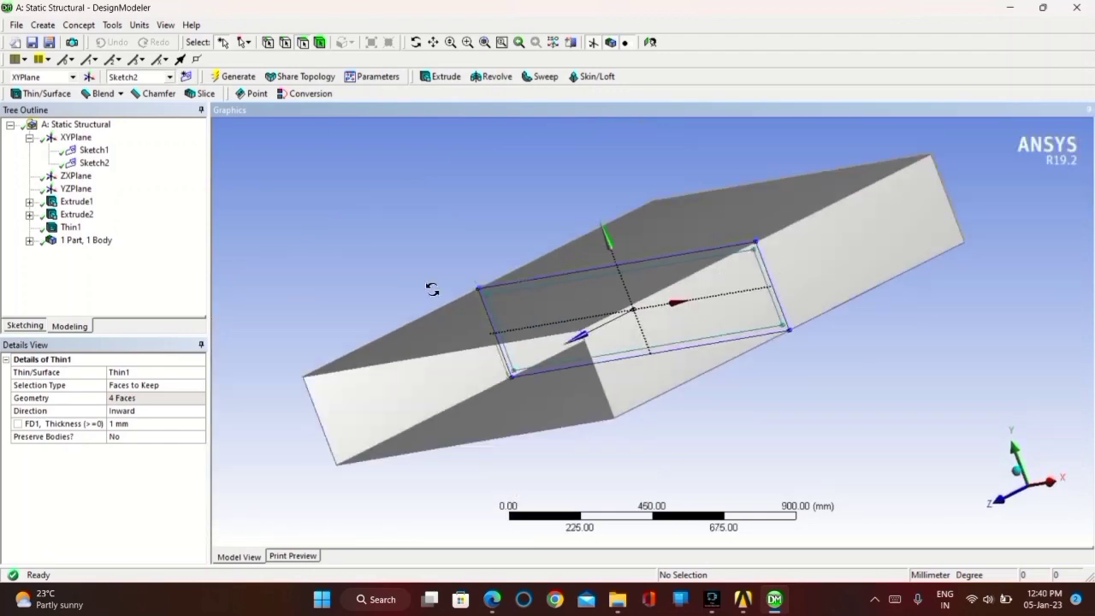
pyautogui.moveTo(433, 290); pyautogui.dragTo(427, 242, button='middle')
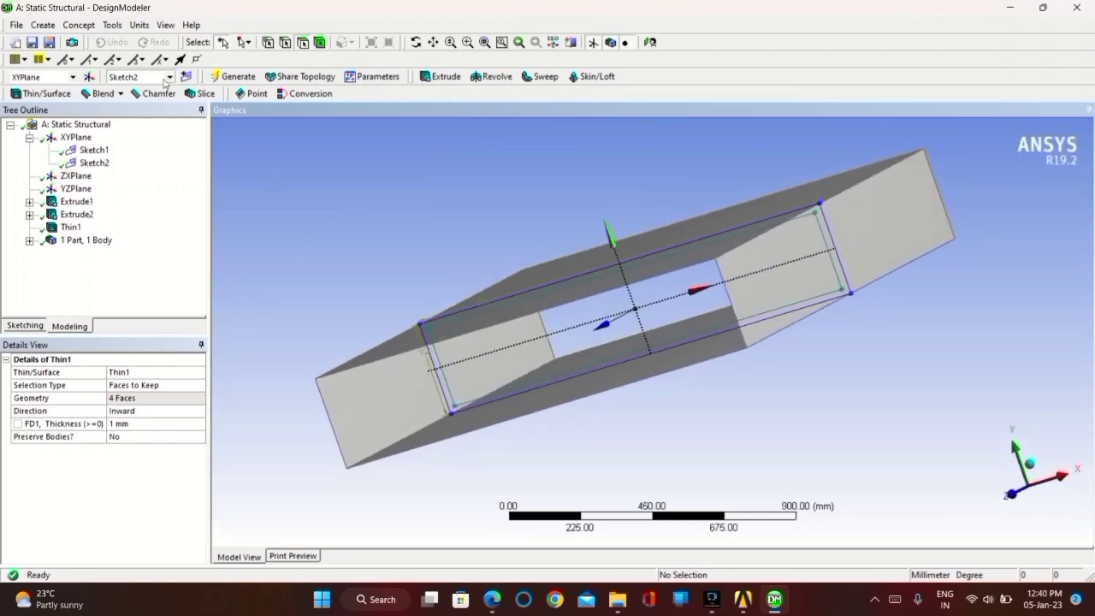
pyautogui.click(112, 25)
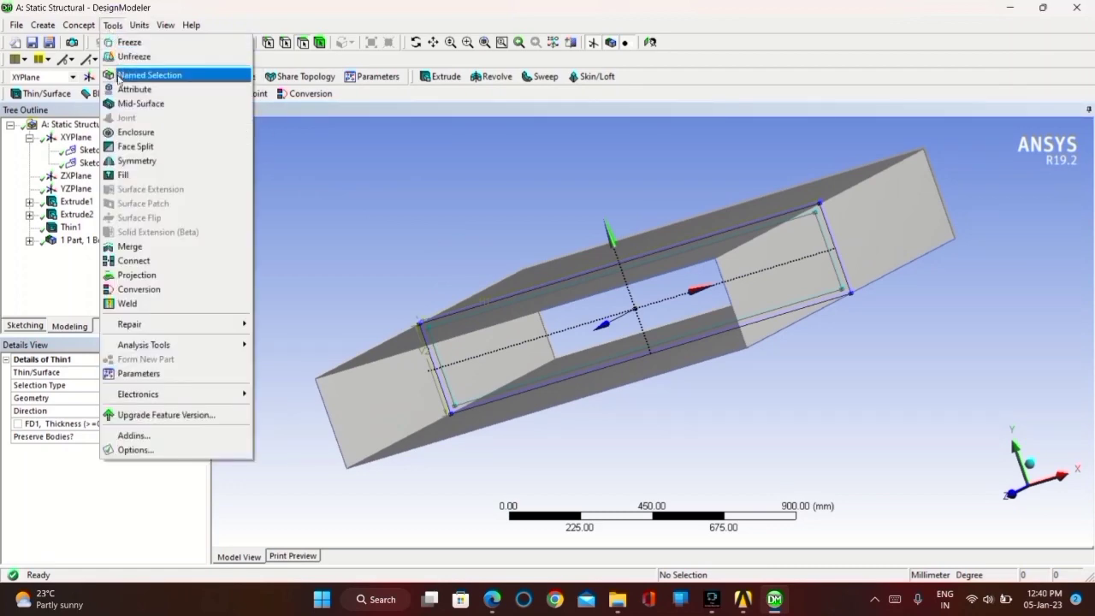
pyautogui.click(138, 104)
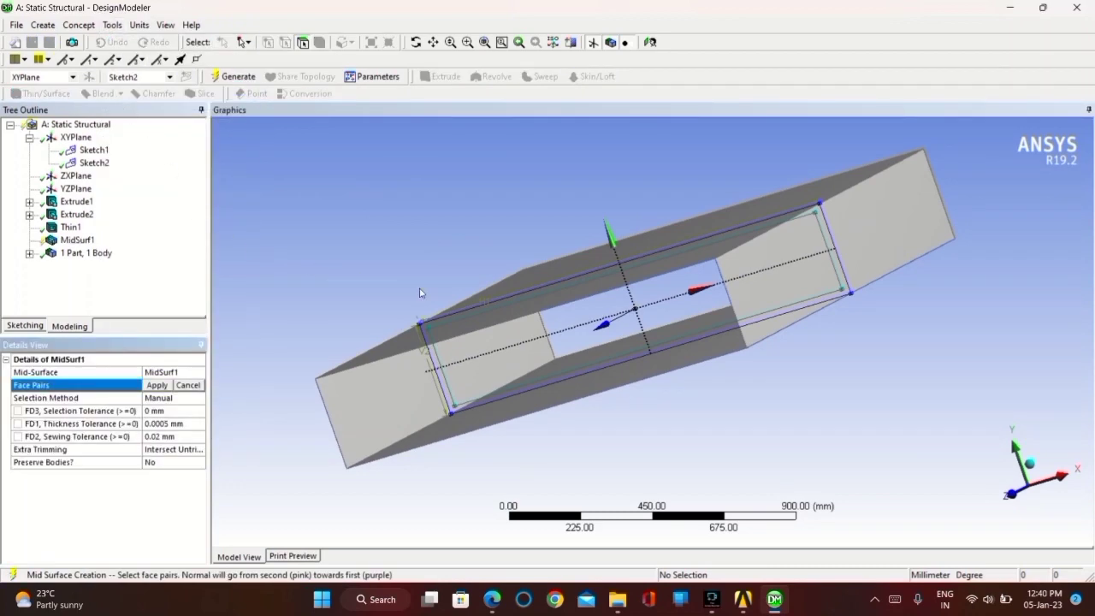
pyautogui.moveTo(516, 313); pyautogui.dragTo(519, 272, button='middle')
pyautogui.click(519, 269)
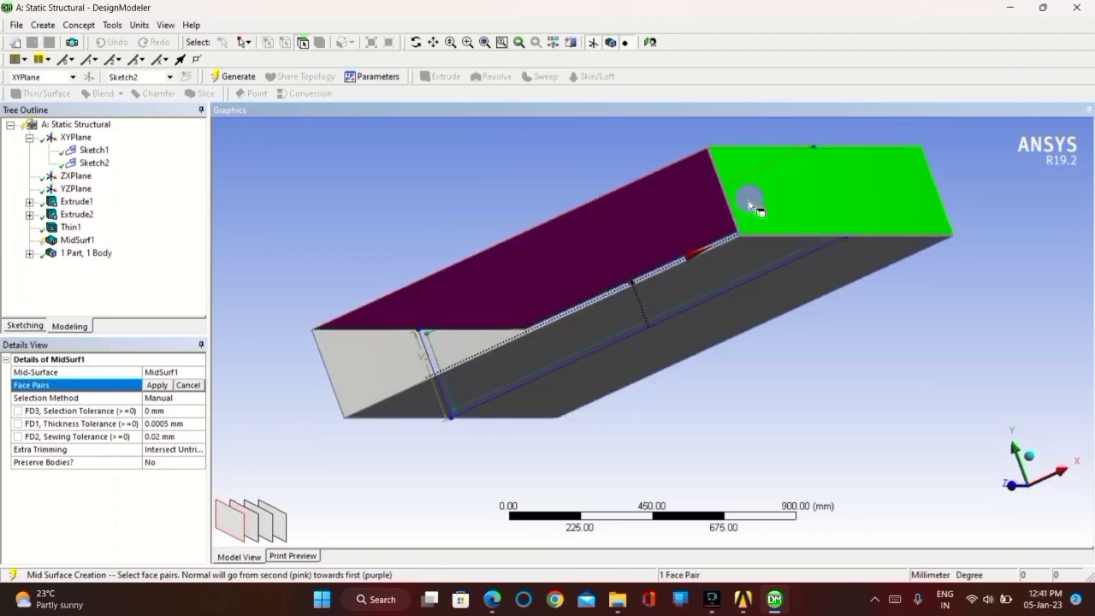
pyautogui.moveTo(747, 207); pyautogui.dragTo(850, 198, button='middle')
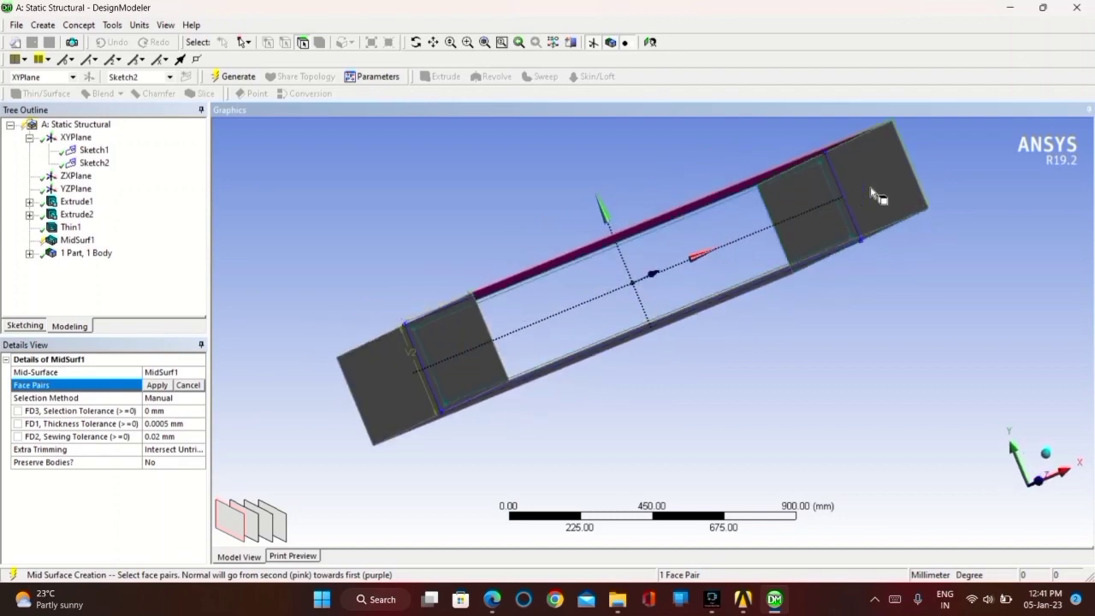
pyautogui.click(877, 195)
pyautogui.moveTo(879, 251); pyautogui.dragTo(861, 274, button='middle')
pyautogui.click(790, 299)
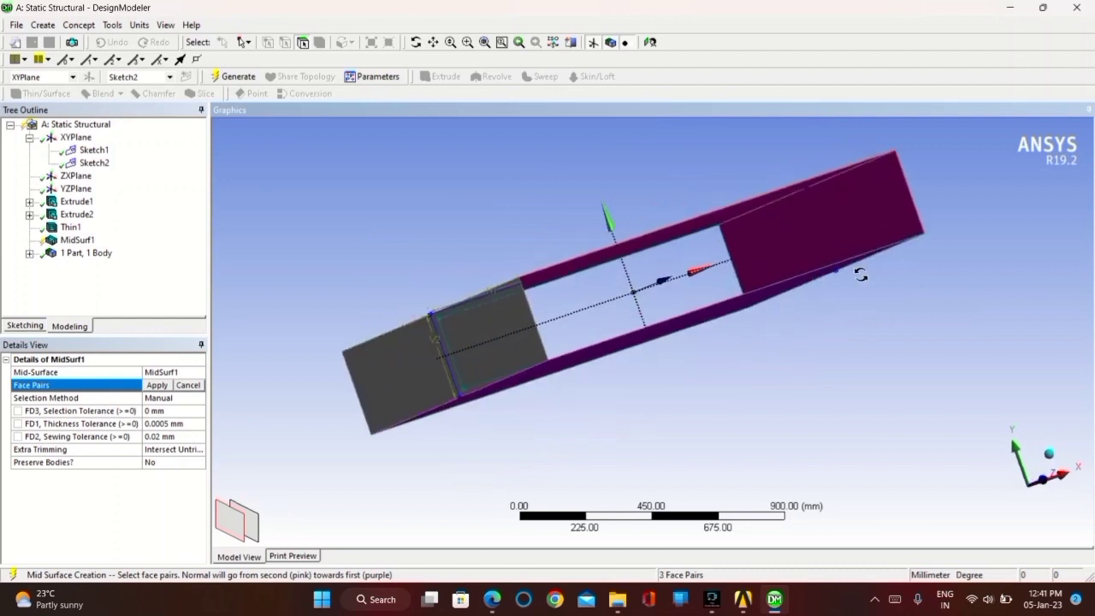
pyautogui.moveTo(567, 314); pyautogui.dragTo(491, 367, button='middle')
pyautogui.click(414, 398)
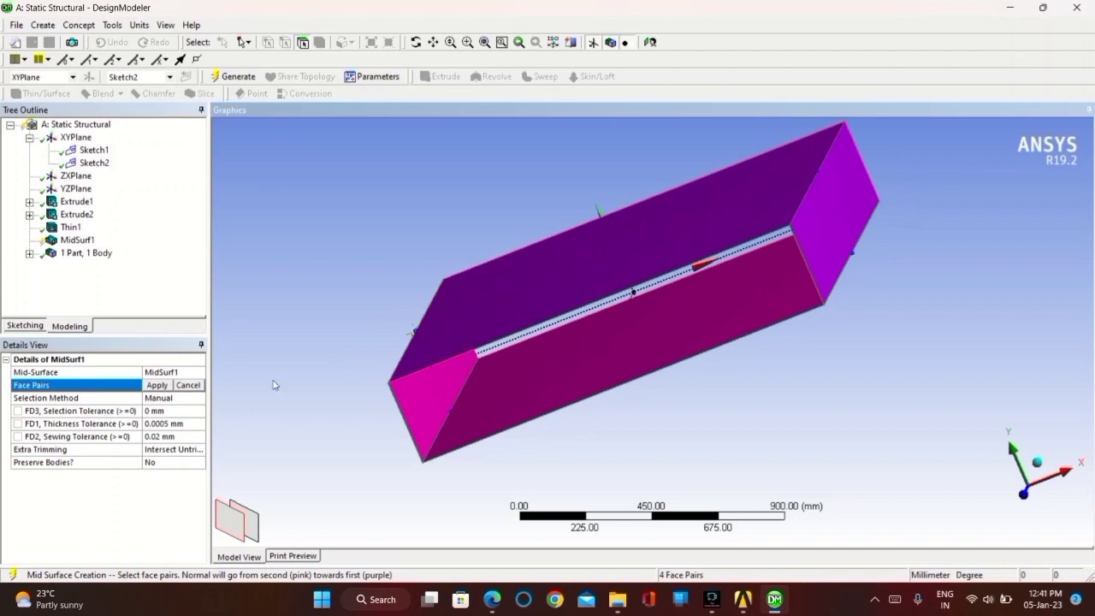
pyautogui.click(164, 386)
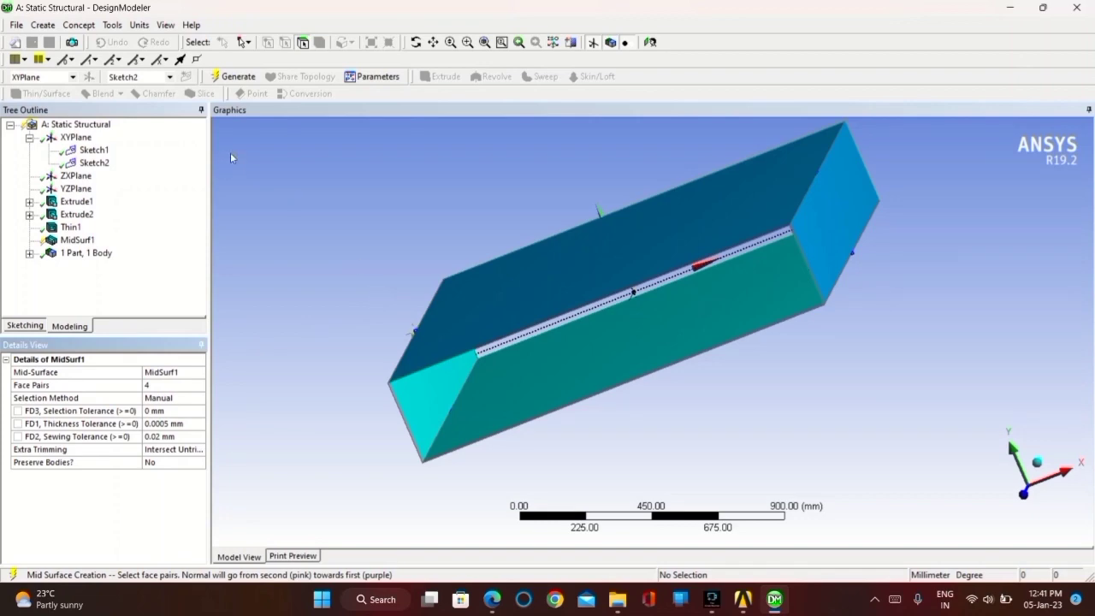
pyautogui.click(235, 76)
pyautogui.moveTo(381, 229); pyautogui.dragTo(237, 242, button='middle')
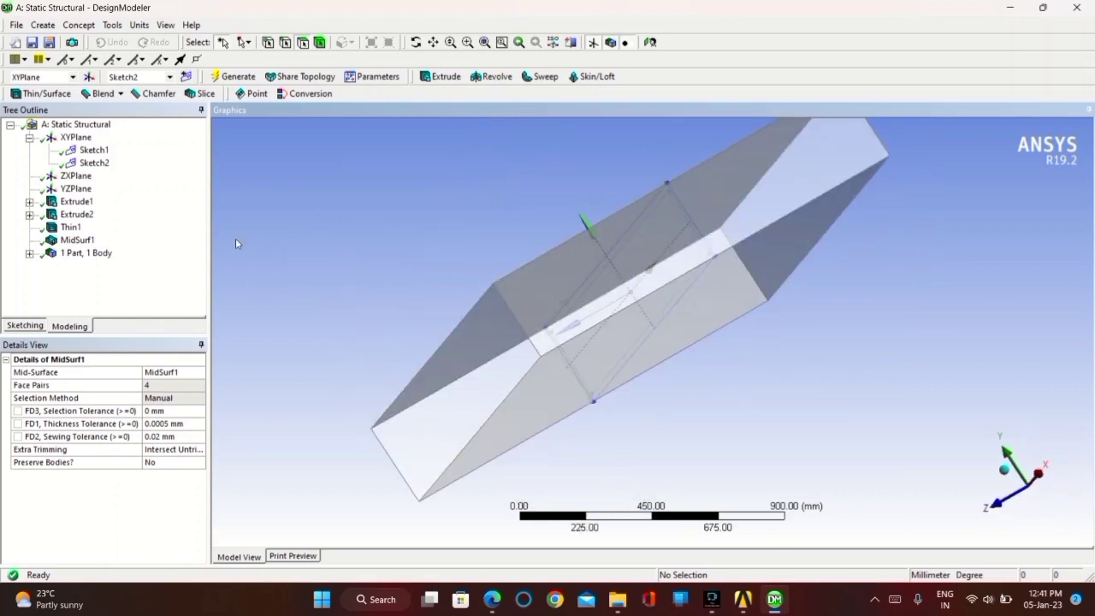
# Sketch a rectangle on the ZX plane across the middle of the body, extending past both of its side edges
pyautogui.click(1006, 453)
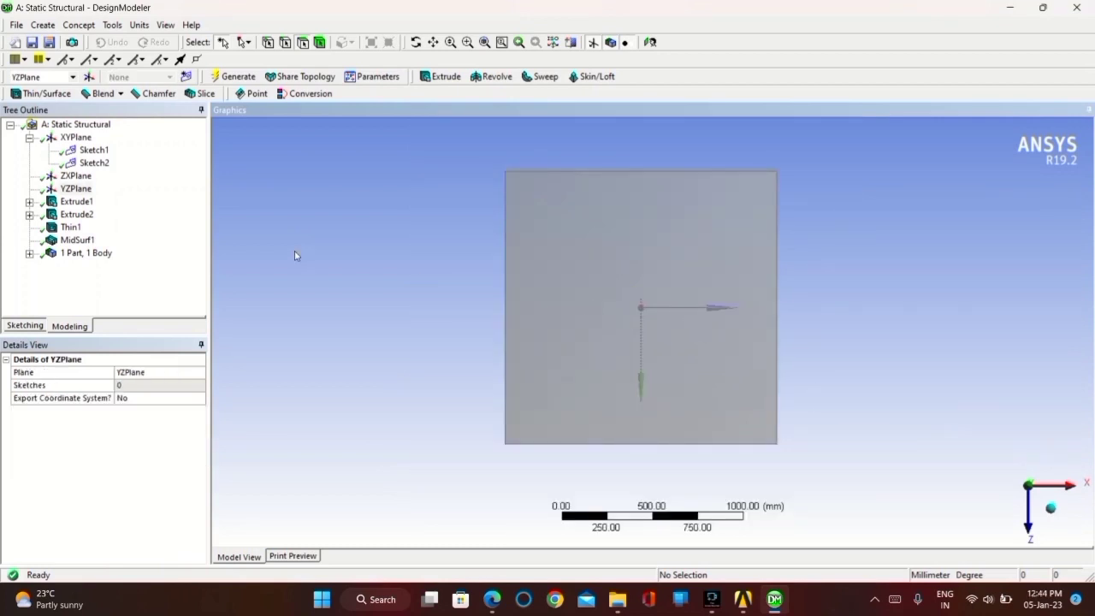
pyautogui.click(75, 177)
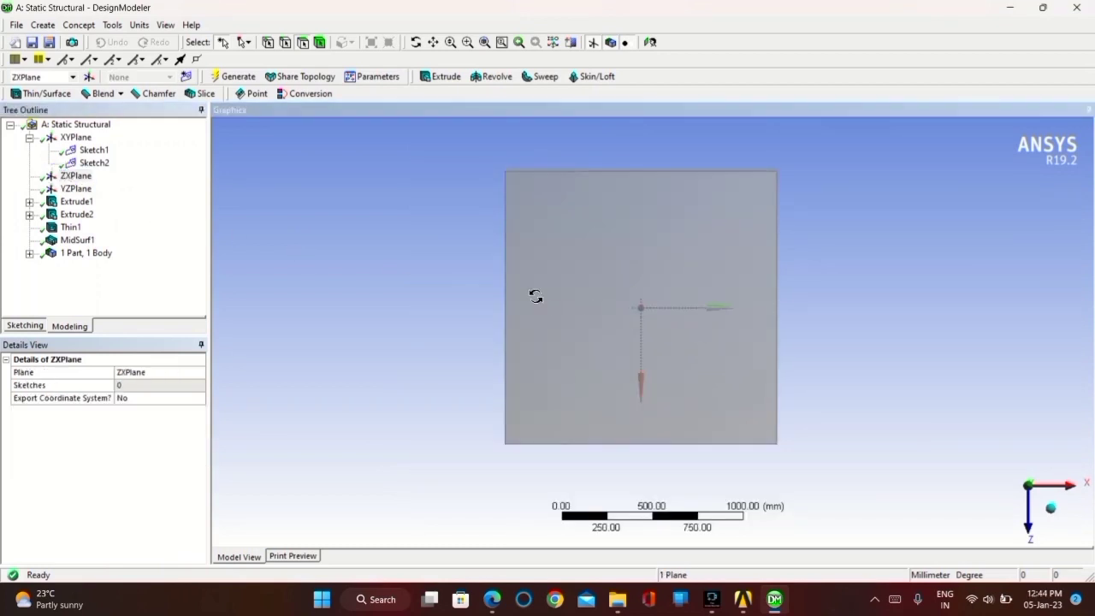
pyautogui.moveTo(533, 294); pyautogui.dragTo(397, 276, button='middle')
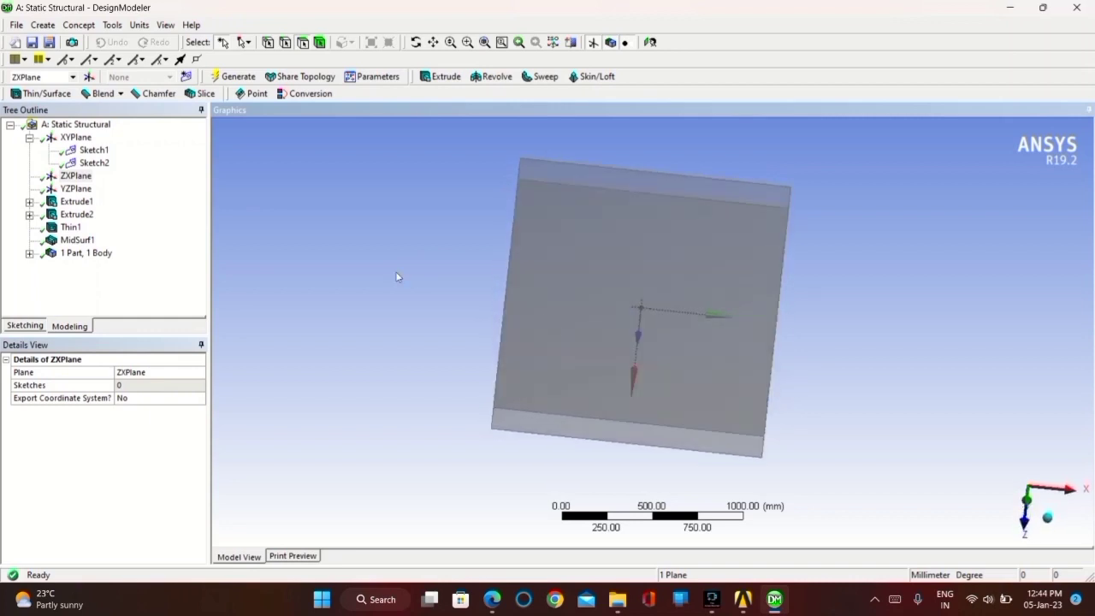
pyautogui.click(76, 176)
pyautogui.click(651, 43)
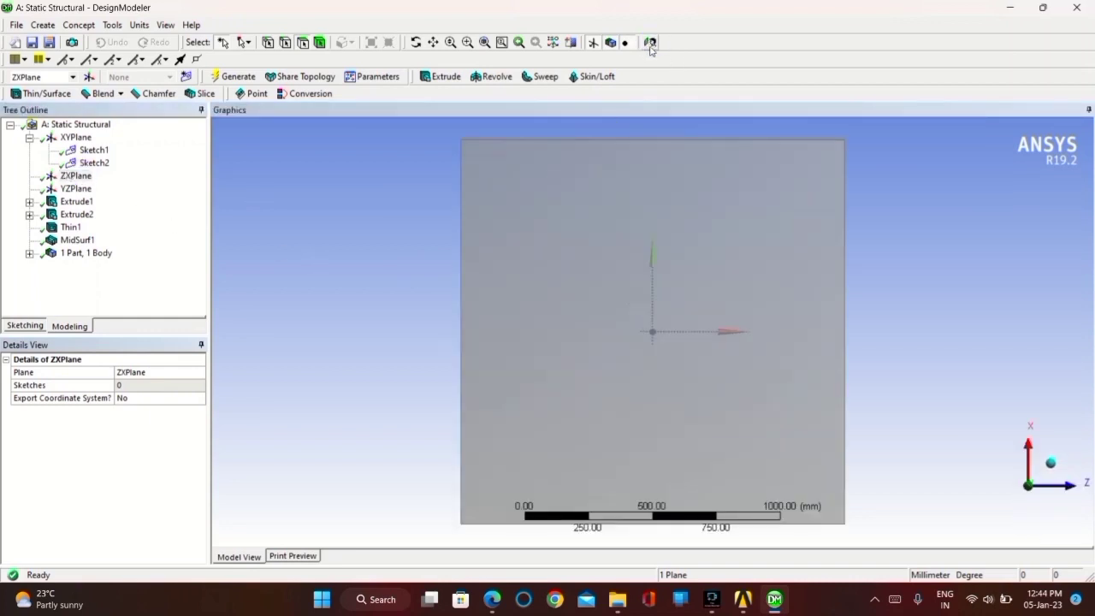
pyautogui.moveTo(711, 259); pyautogui.dragTo(749, 286, button='middle')
pyautogui.click(651, 42)
pyautogui.click(28, 330)
pyautogui.click(38, 207)
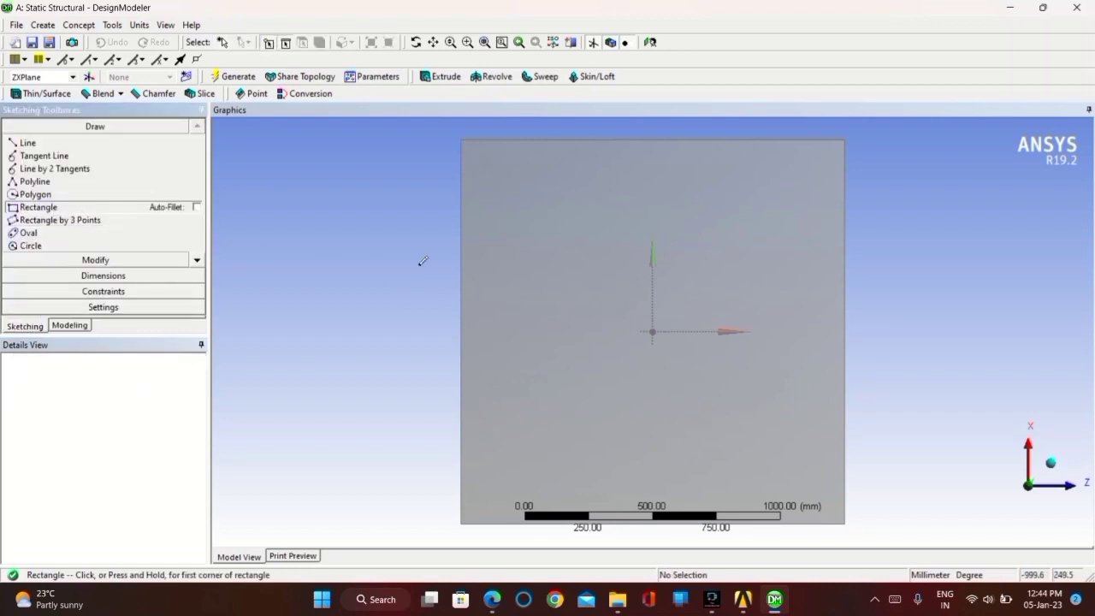
pyautogui.click(375, 237)
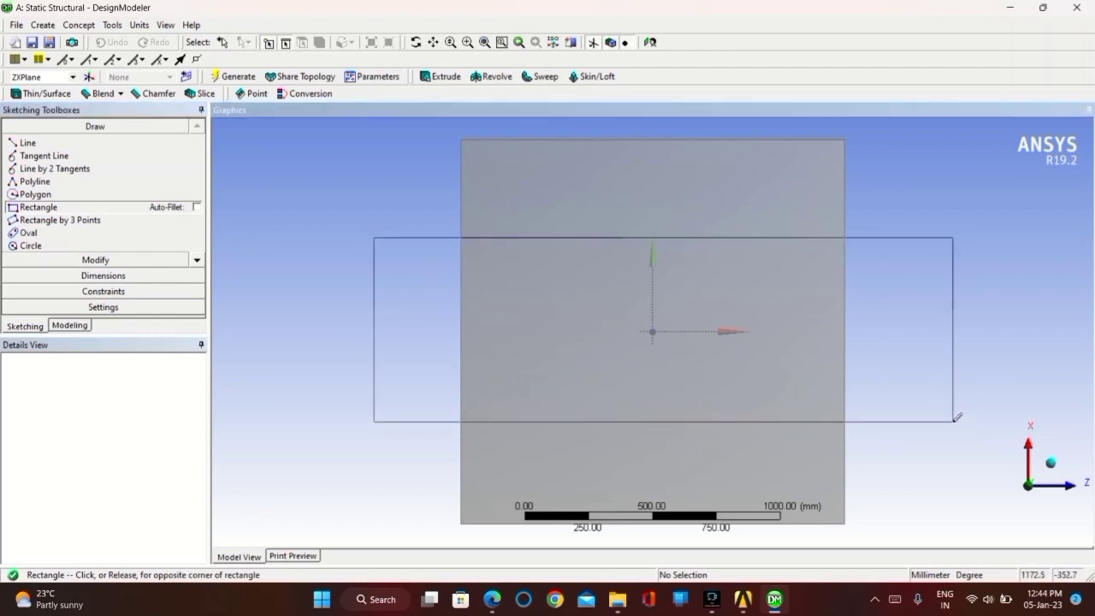
pyautogui.click(950, 419)
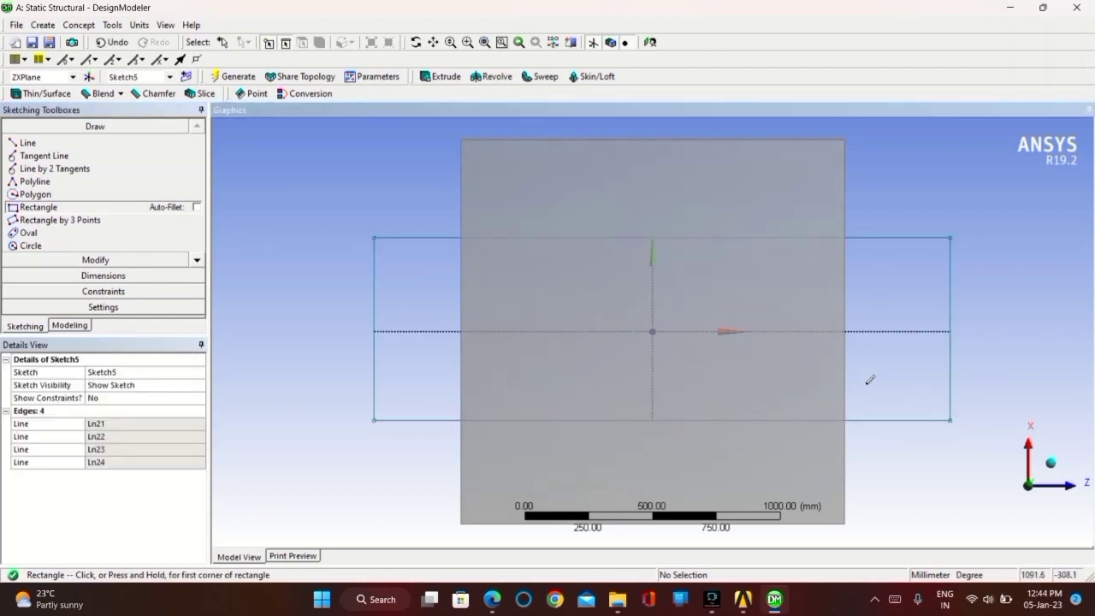
# Constrain the rectangle's two long edges to be symmetric about the horizontal axis
pyautogui.click(162, 275)
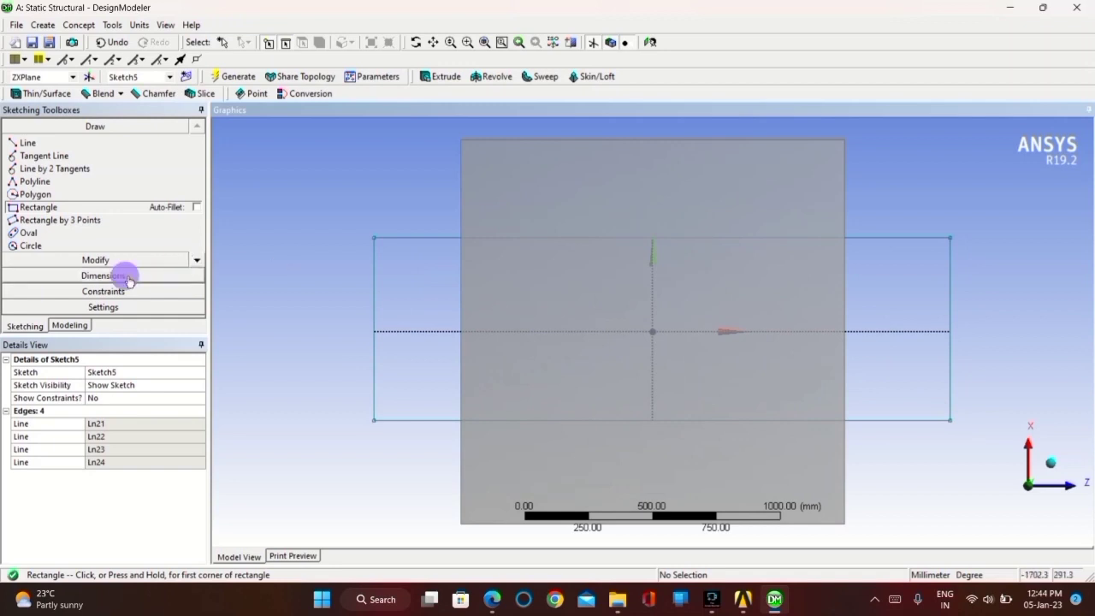
pyautogui.click(86, 292)
pyautogui.click(68, 280)
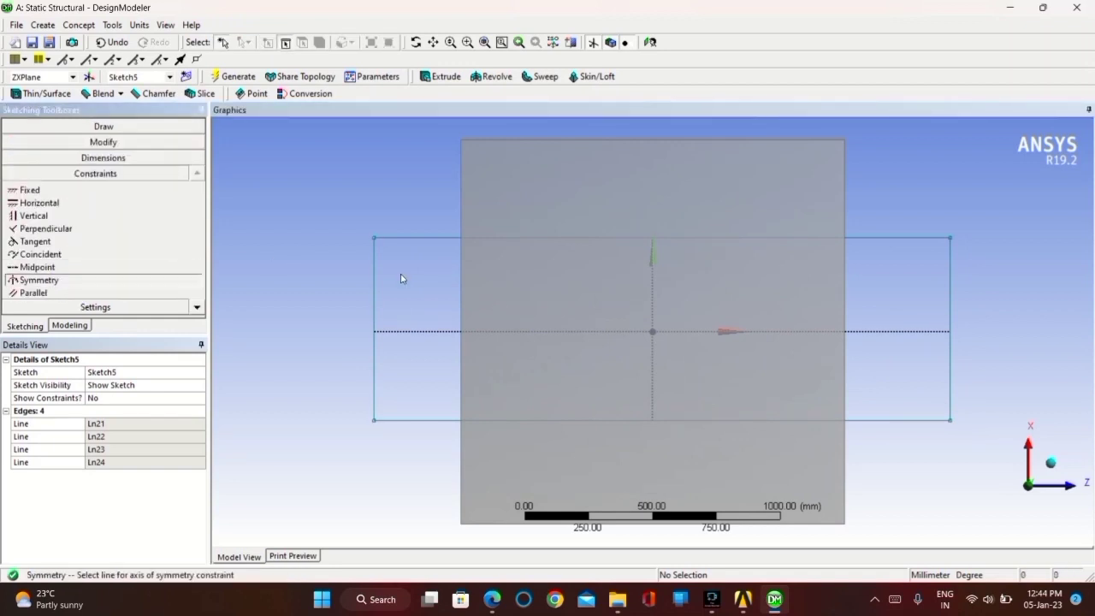
pyautogui.click(398, 333)
pyautogui.click(420, 238)
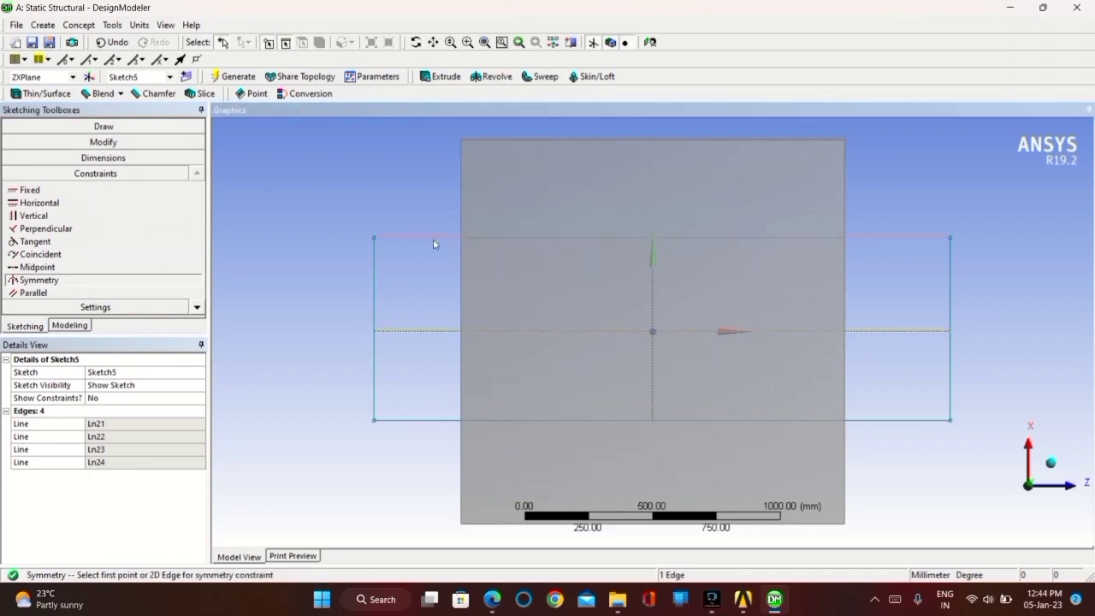
pyautogui.click(433, 239)
pyautogui.click(429, 423)
# Dimension the rectangle's short side and set it to 500 mm
pyautogui.click(121, 157)
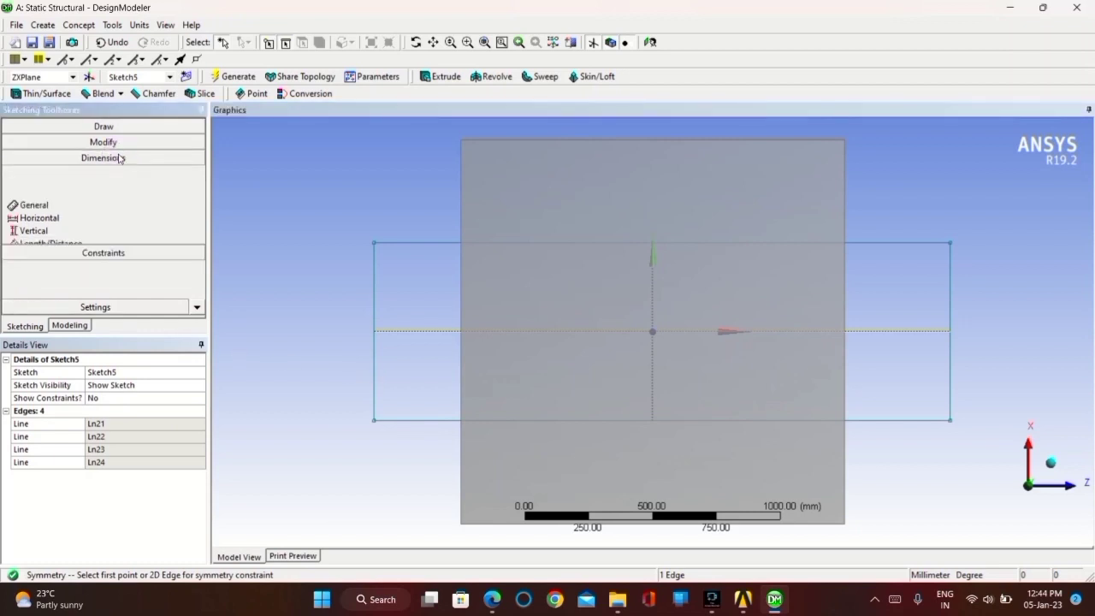
pyautogui.click(374, 273)
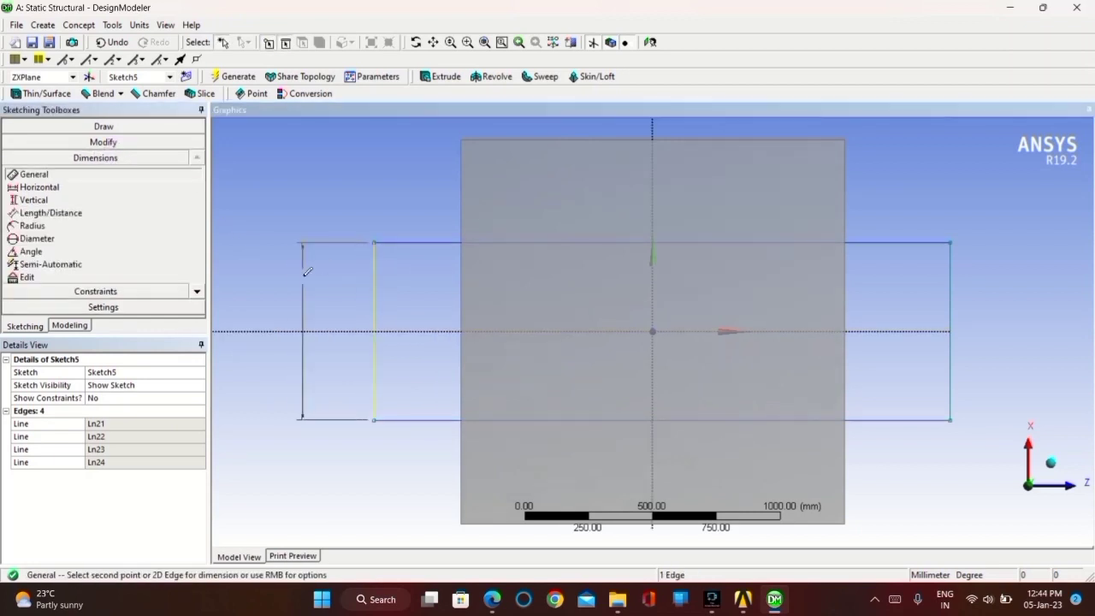
pyautogui.click(293, 283)
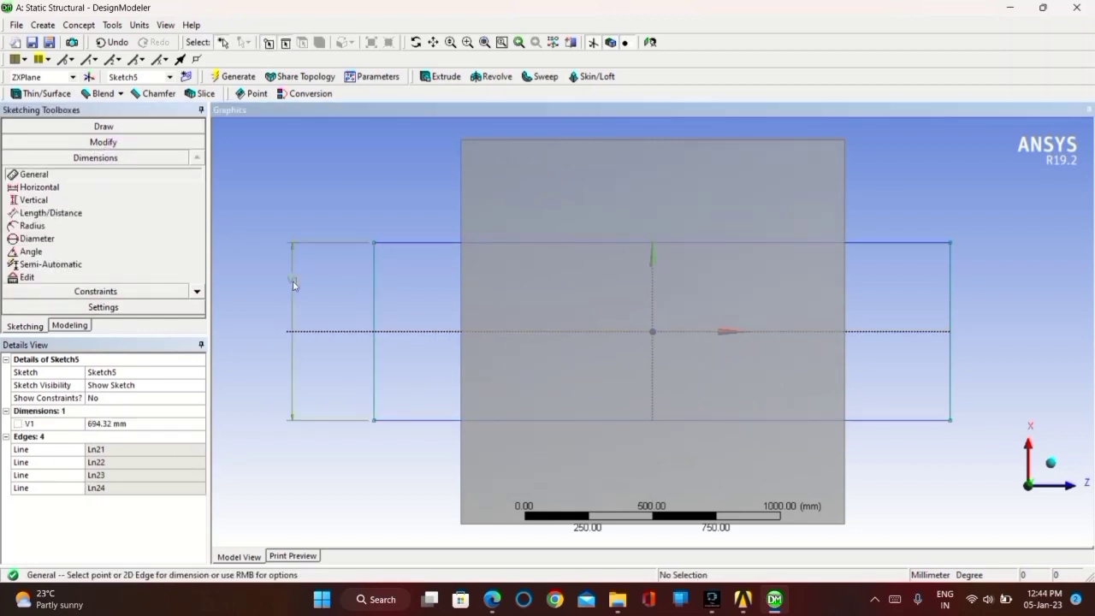
pyautogui.click(118, 424)
pyautogui.write('500')
pyautogui.press('Return')
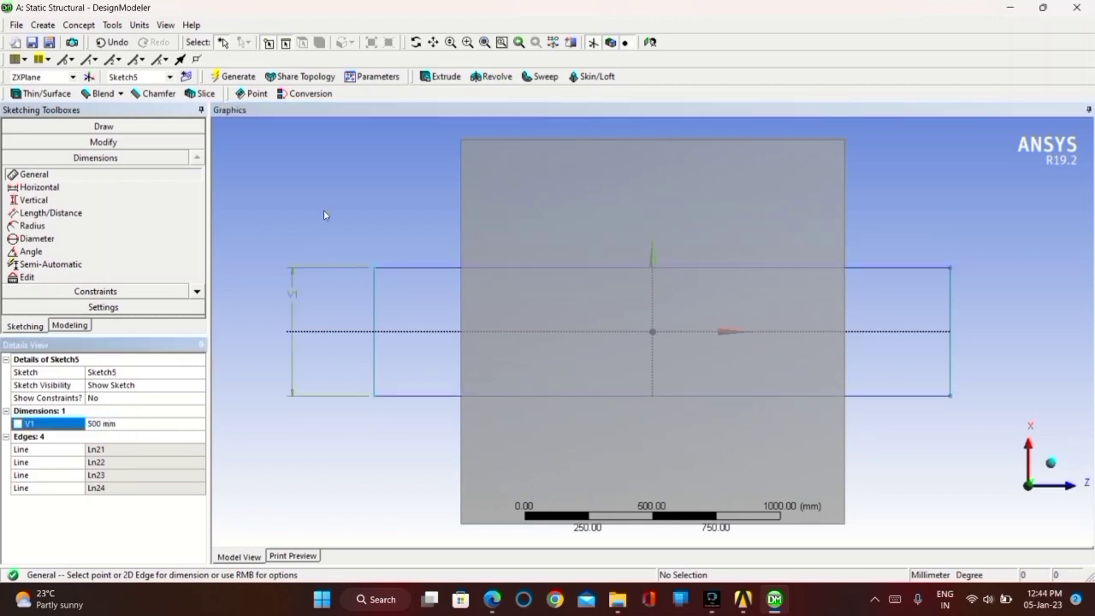
# Extrude the rectangle sketch as a Slice Material operation with direction Both - Symmetric and generate it to slice the surface body
pyautogui.click(439, 76)
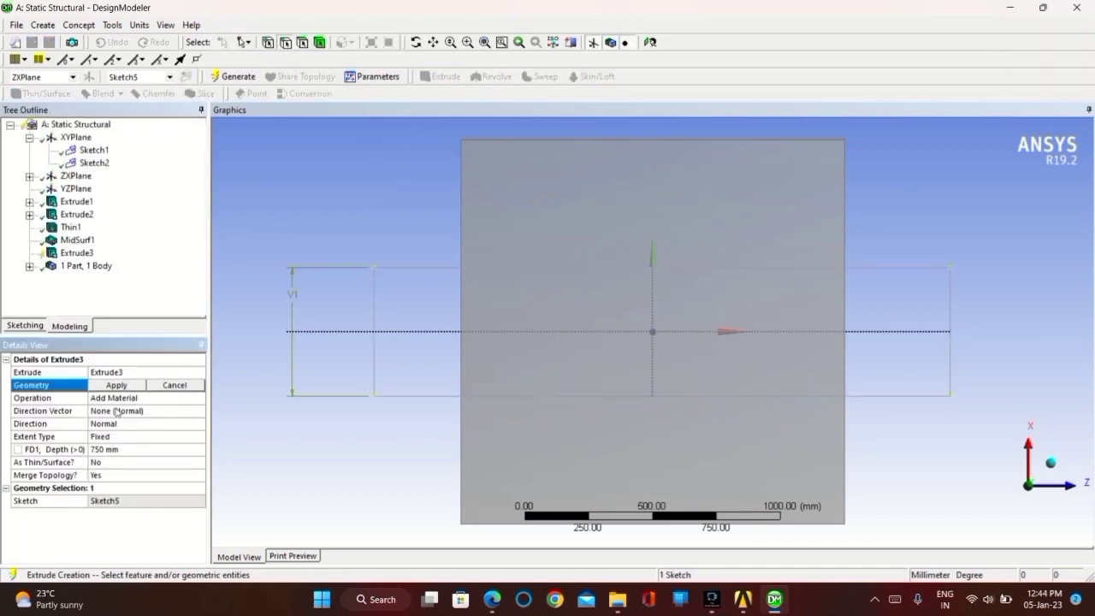
pyautogui.click(132, 385)
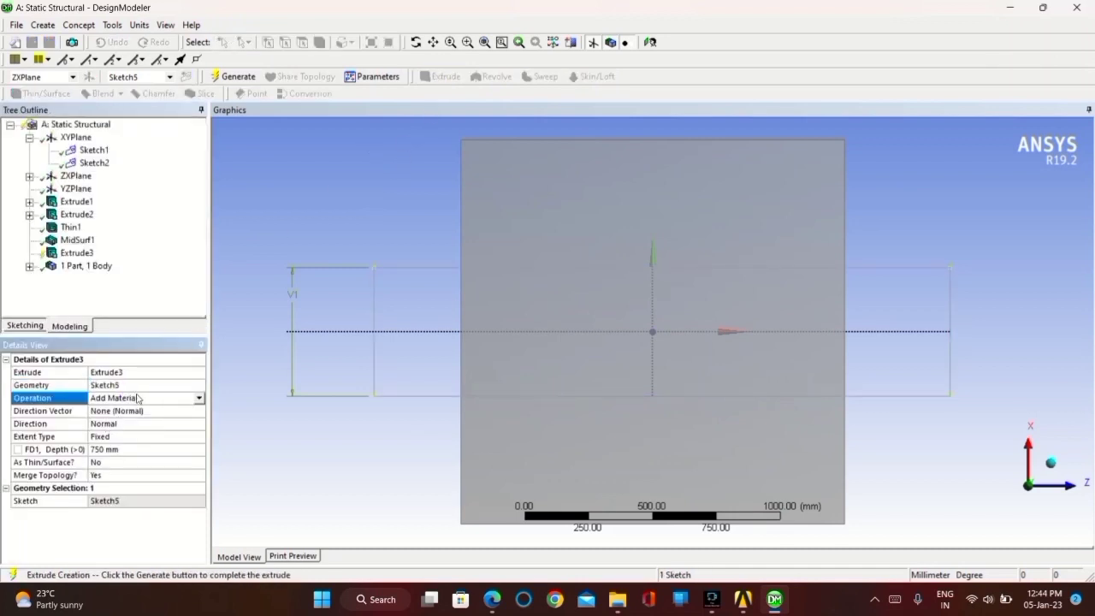
pyautogui.click(199, 399)
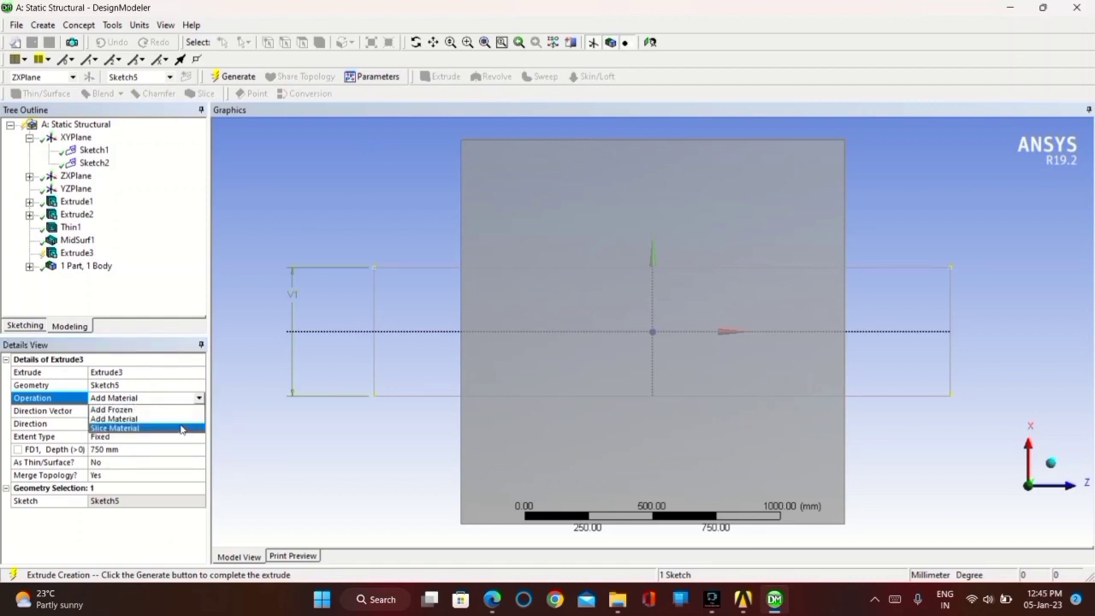
pyautogui.click(180, 428)
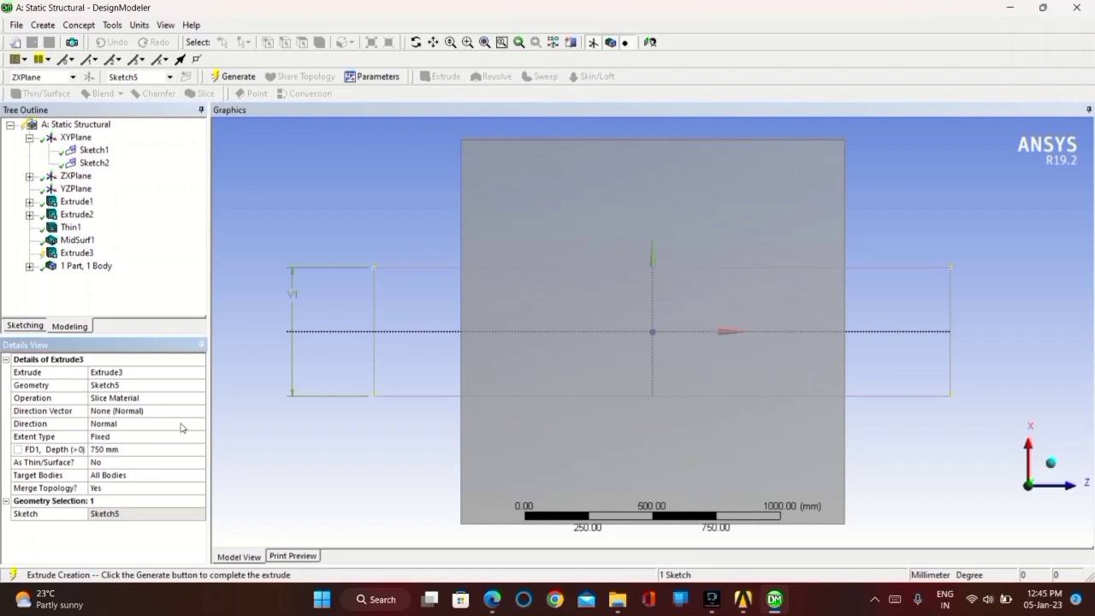
pyautogui.click(132, 437)
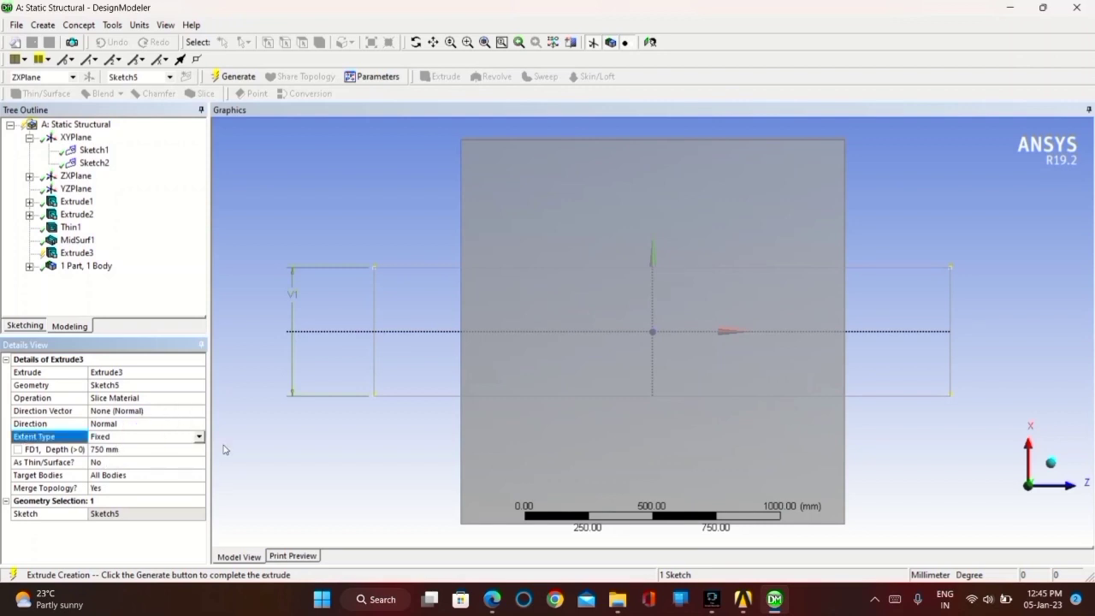
pyautogui.click(195, 424)
pyautogui.click(198, 424)
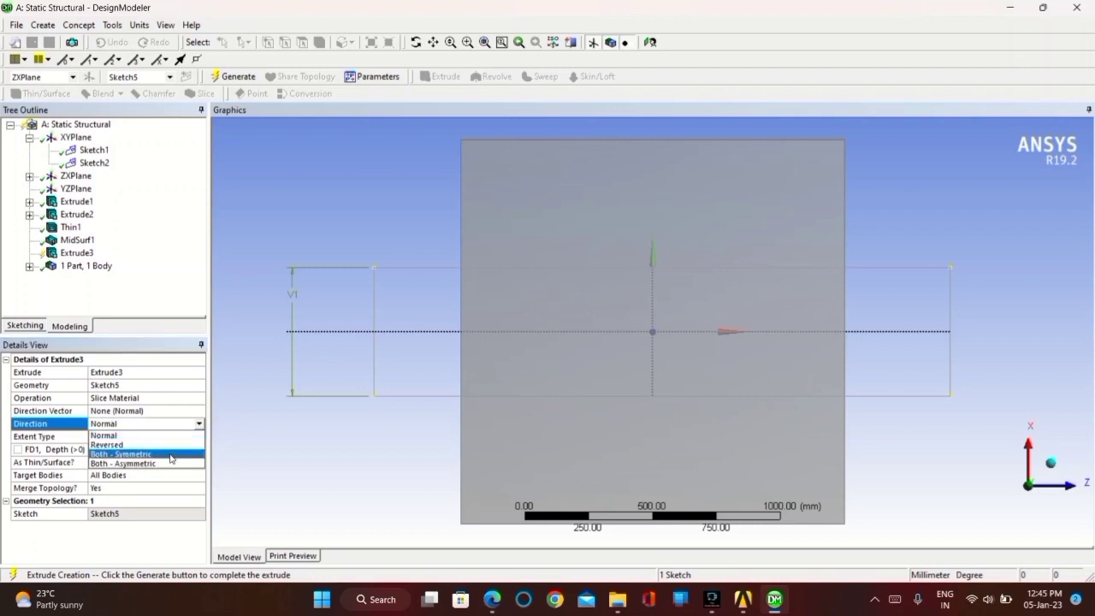
pyautogui.click(169, 456)
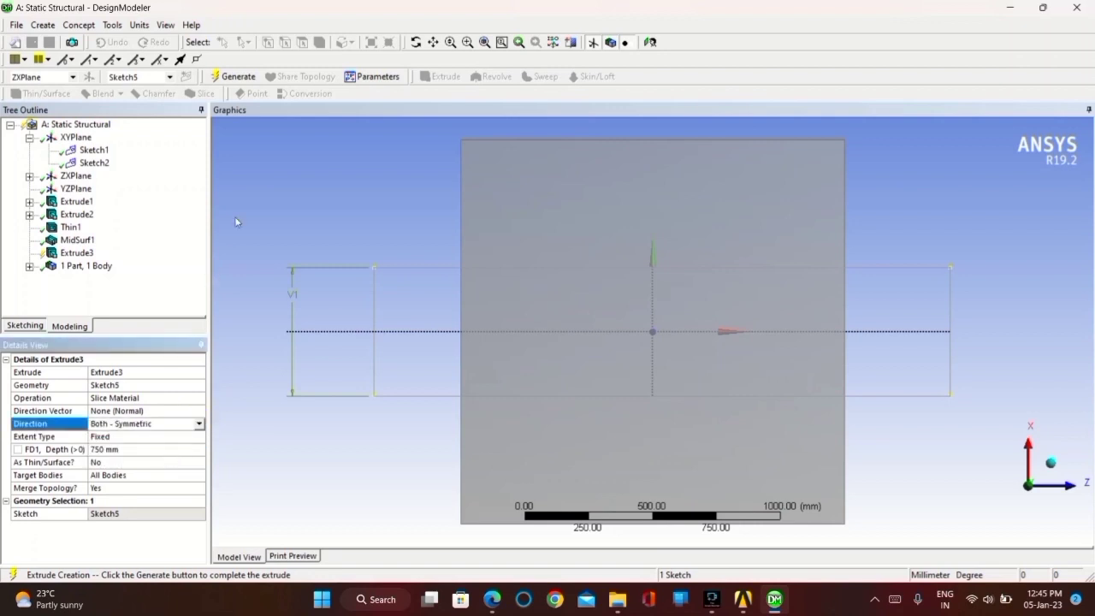
pyautogui.click(239, 76)
# Generate line bodies from the upper and lower long edges of the box's +X side wall using Lines From Edges
pyautogui.moveTo(385, 201); pyautogui.dragTo(184, 331, button='middle')
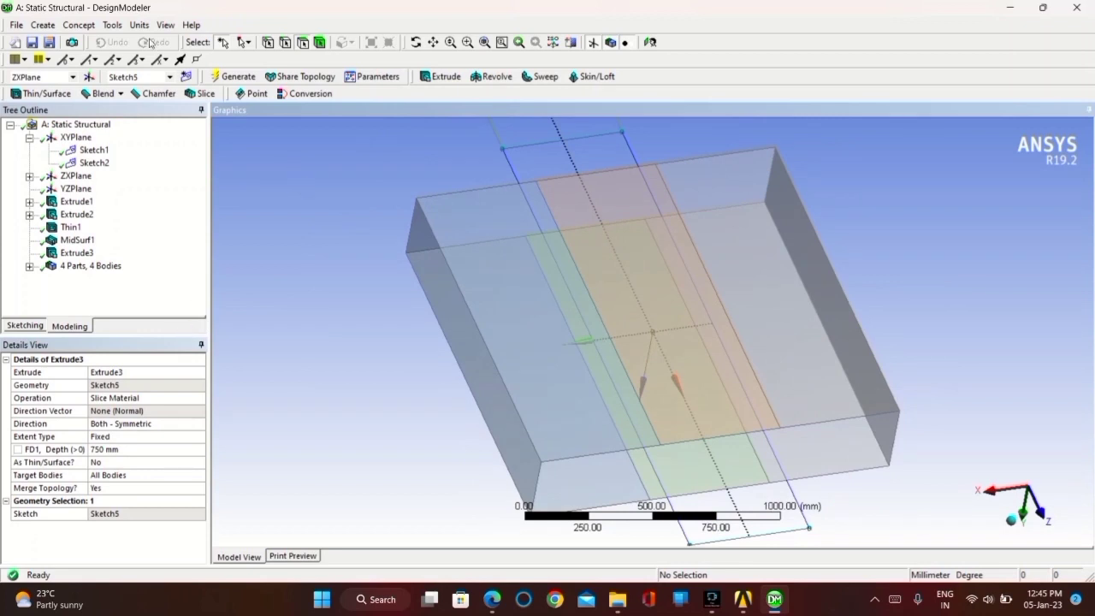
pyautogui.click(80, 25)
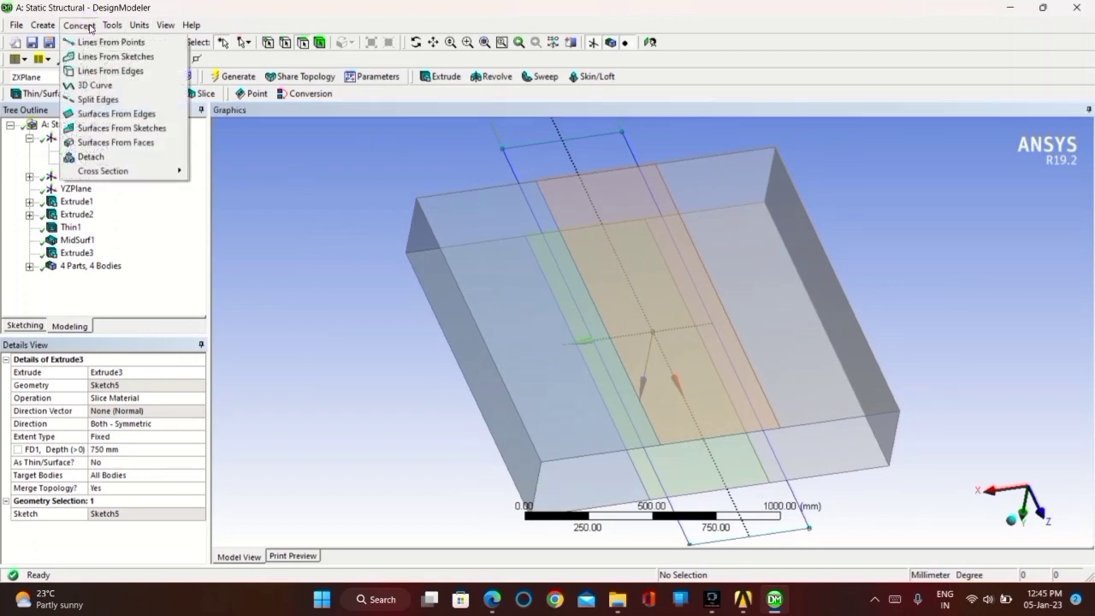
pyautogui.click(103, 71)
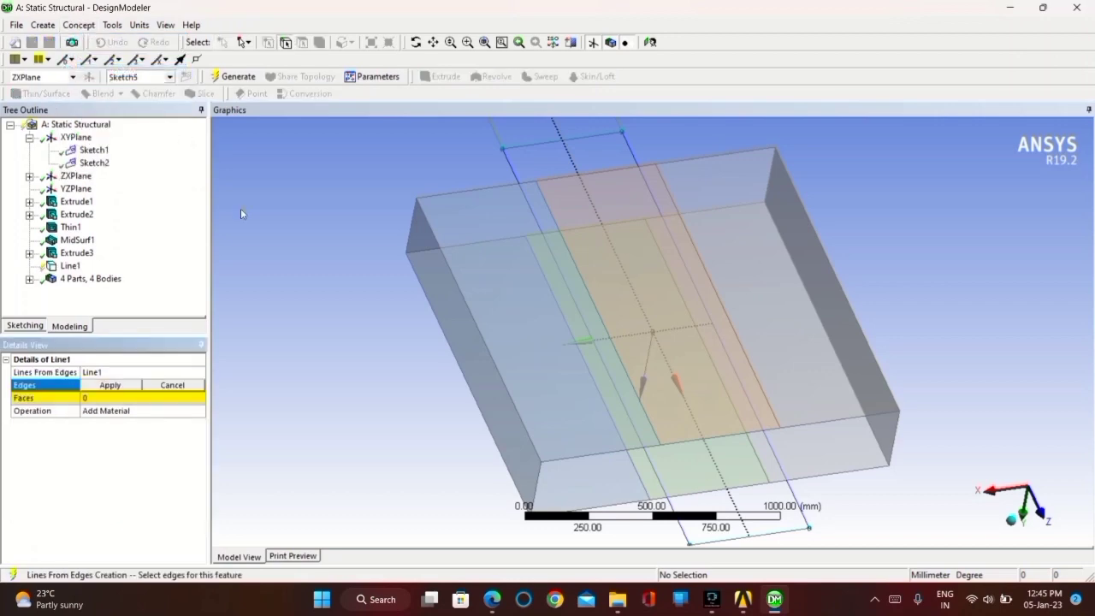
pyautogui.moveTo(367, 268); pyautogui.dragTo(381, 241, button='middle')
pyautogui.click(467, 268)
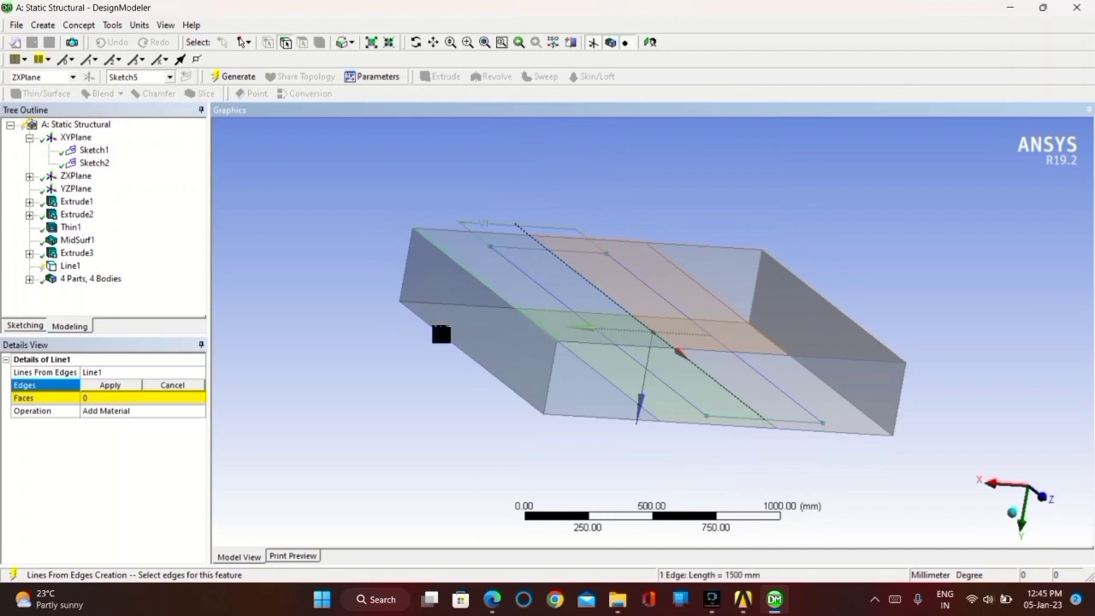
pyautogui.click(132, 386)
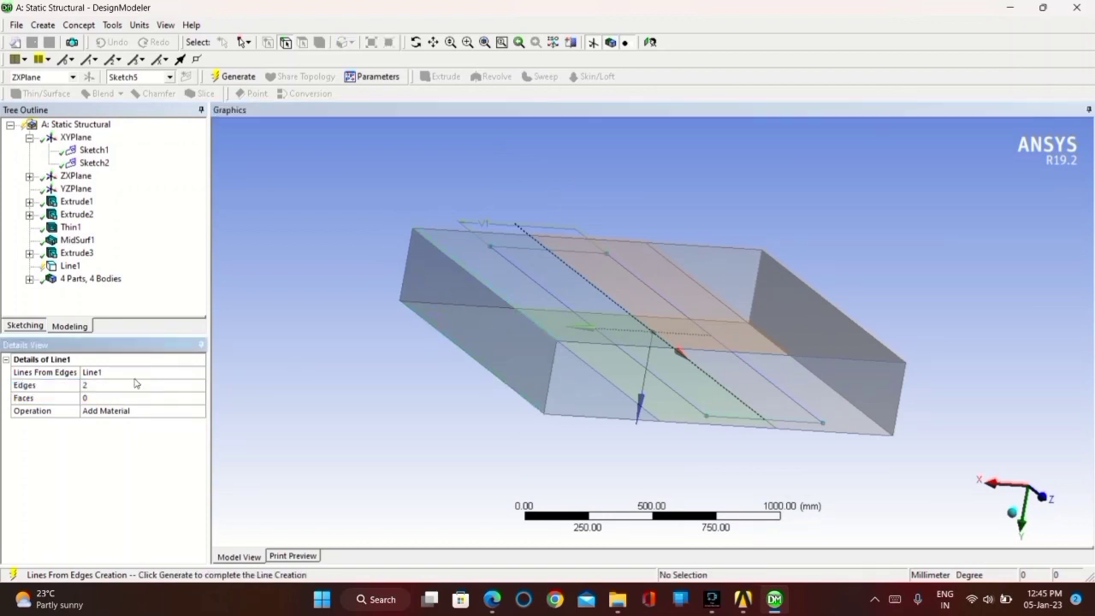
pyautogui.click(82, 24)
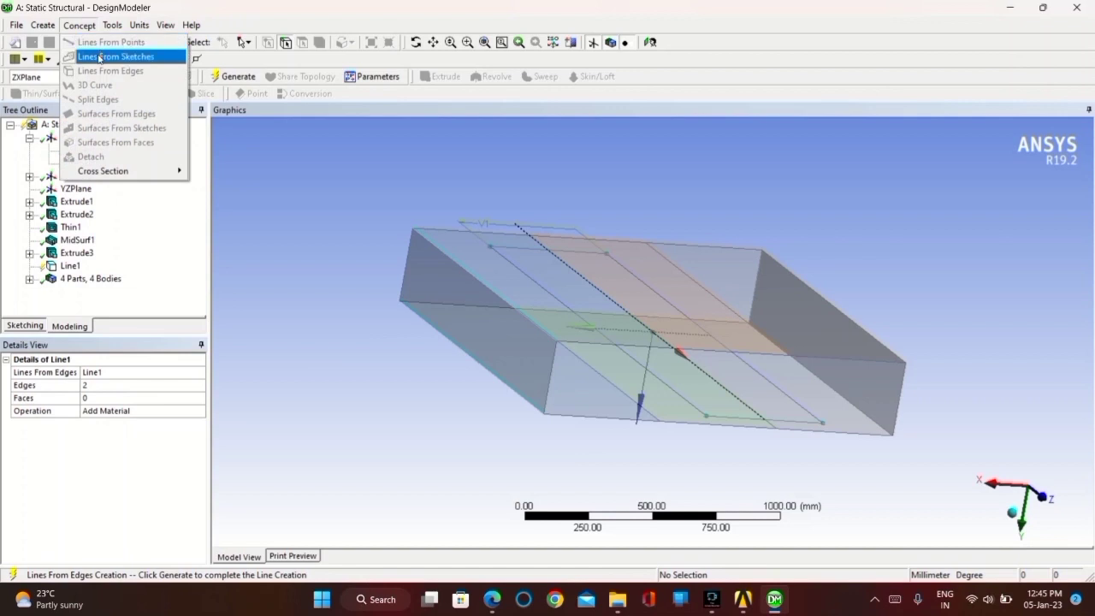
pyautogui.click(285, 168)
pyautogui.click(236, 76)
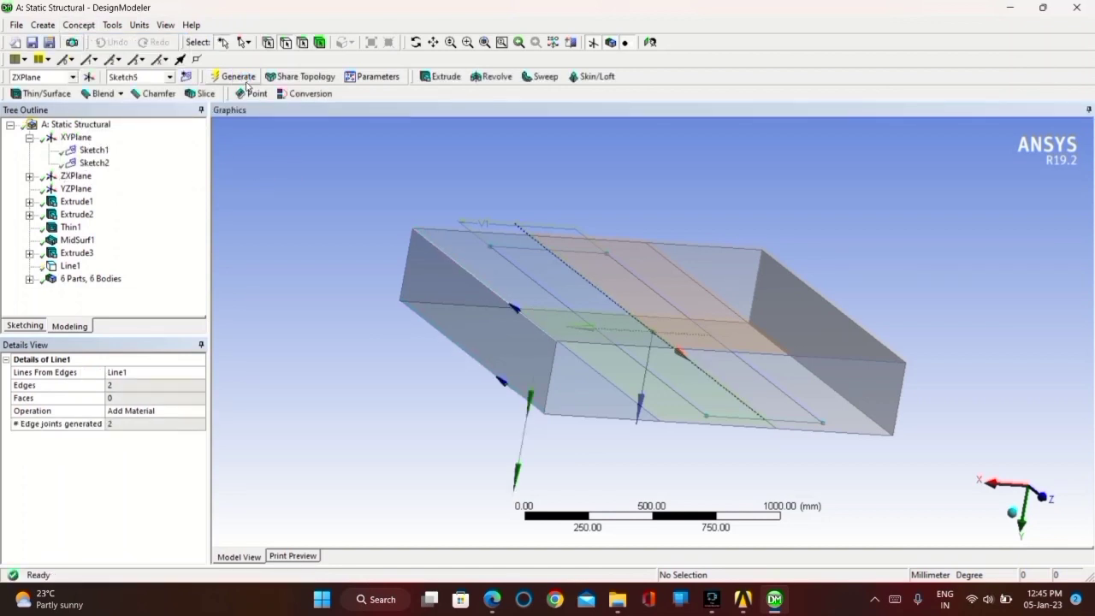
# Generate line bodies from the four slice edges bordering the 500 mm middle strip on both large faces of the box
pyautogui.click(84, 28)
pyautogui.click(111, 71)
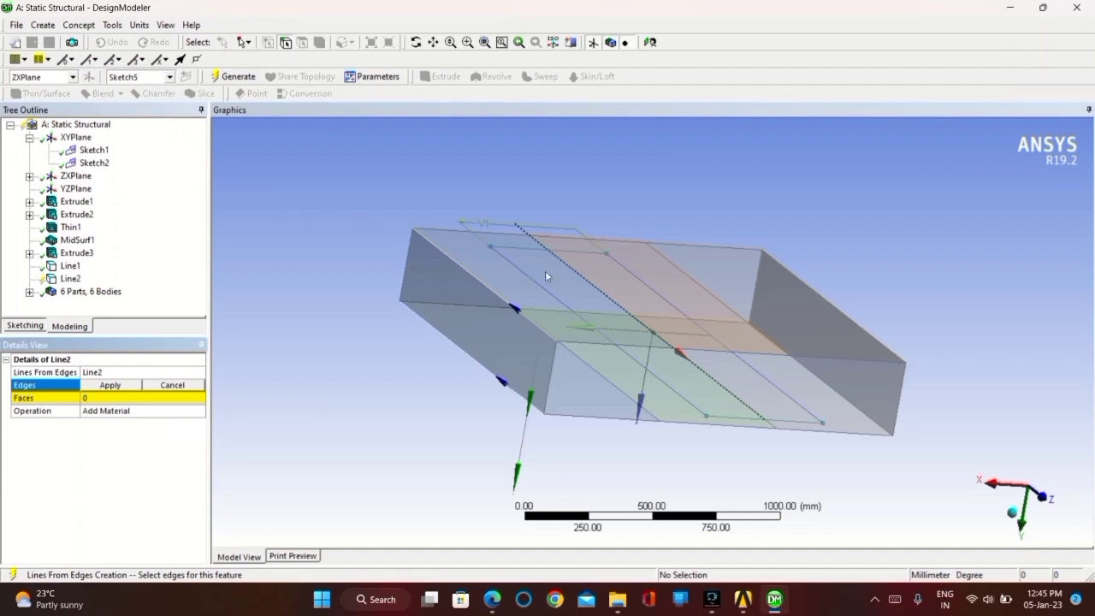
pyautogui.moveTo(576, 278); pyautogui.dragTo(513, 310, button='middle')
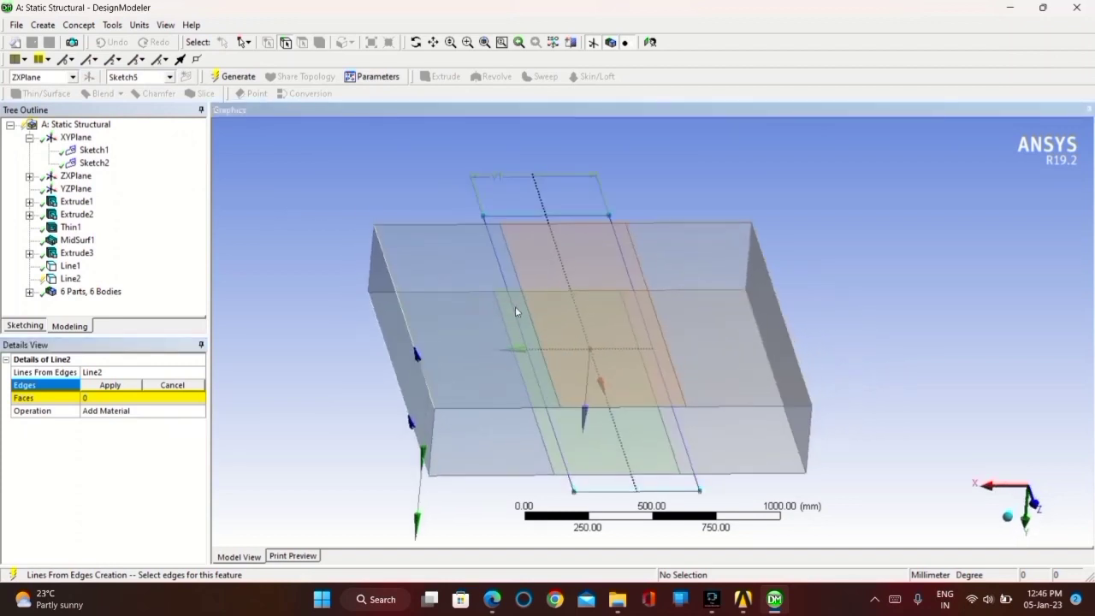
pyautogui.click(525, 309)
pyautogui.keyDown('ctrl'); pyautogui.click(519, 313); pyautogui.keyUp('ctrl')
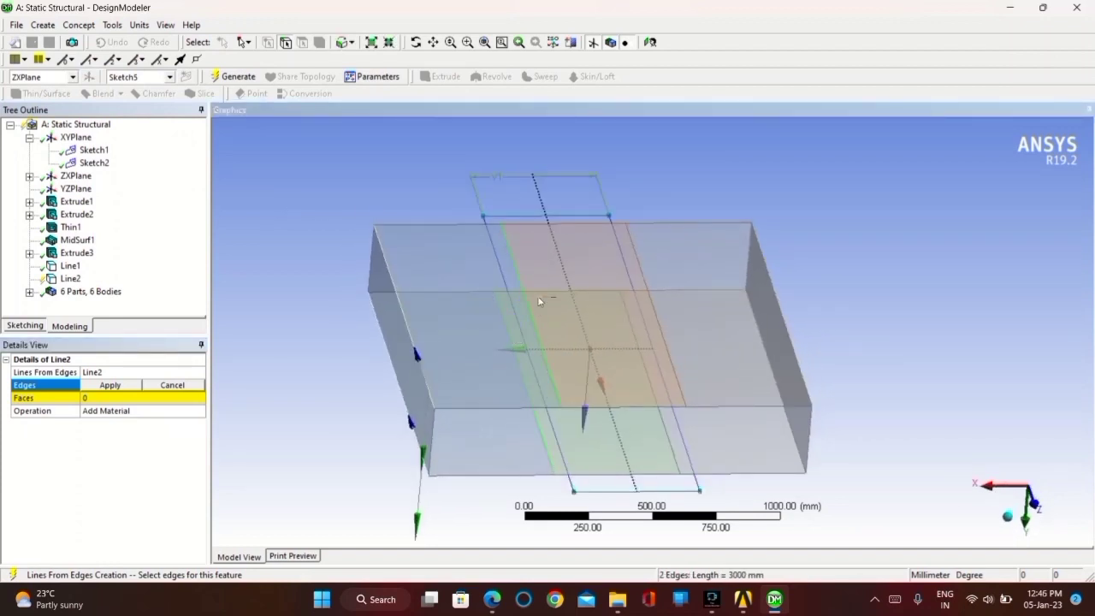
pyautogui.keyDown('ctrl'); pyautogui.click(642, 300); pyautogui.keyUp('ctrl')
pyautogui.keyDown('ctrl'); pyautogui.click(630, 320); pyautogui.keyUp('ctrl')
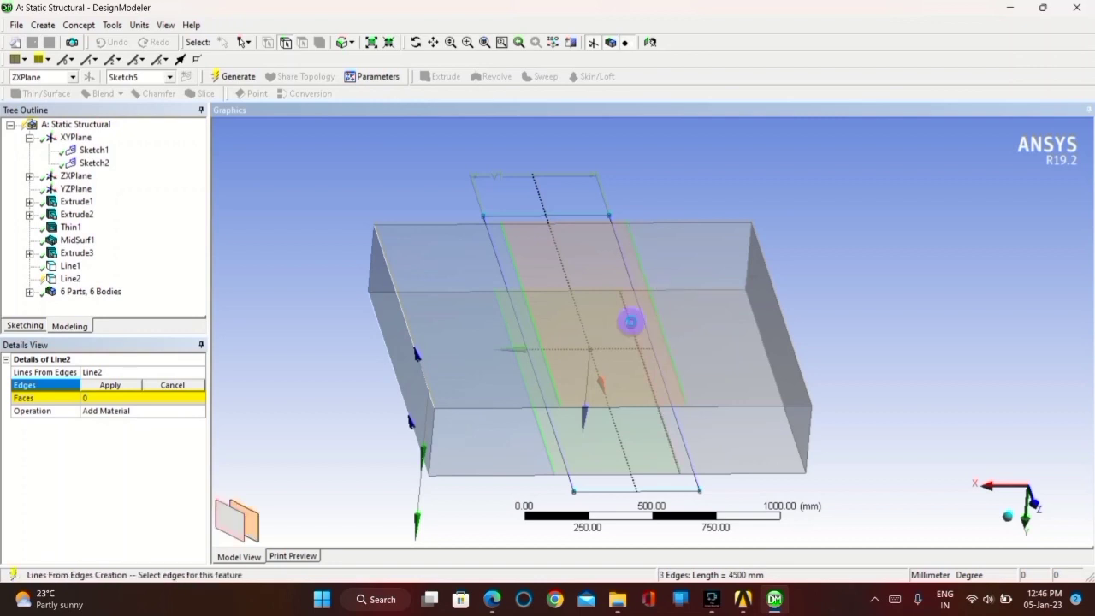
pyautogui.click(133, 384)
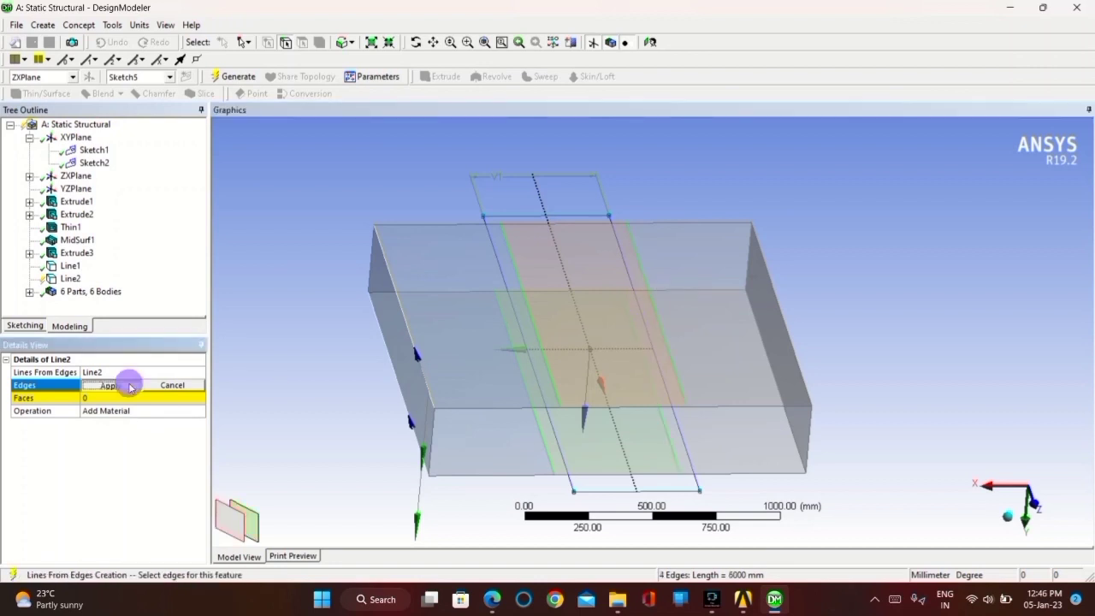
pyautogui.click(233, 76)
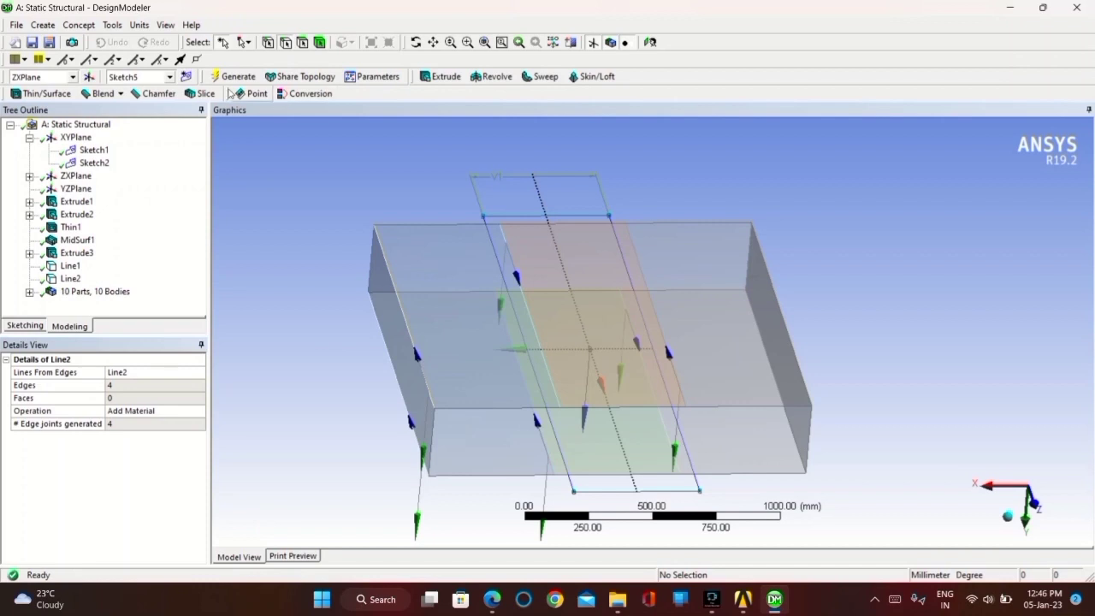
# Generate line bodies from the two long edges of the box's opposite (-X) side wall using Lines From Edges
pyautogui.click(78, 25)
pyautogui.click(111, 71)
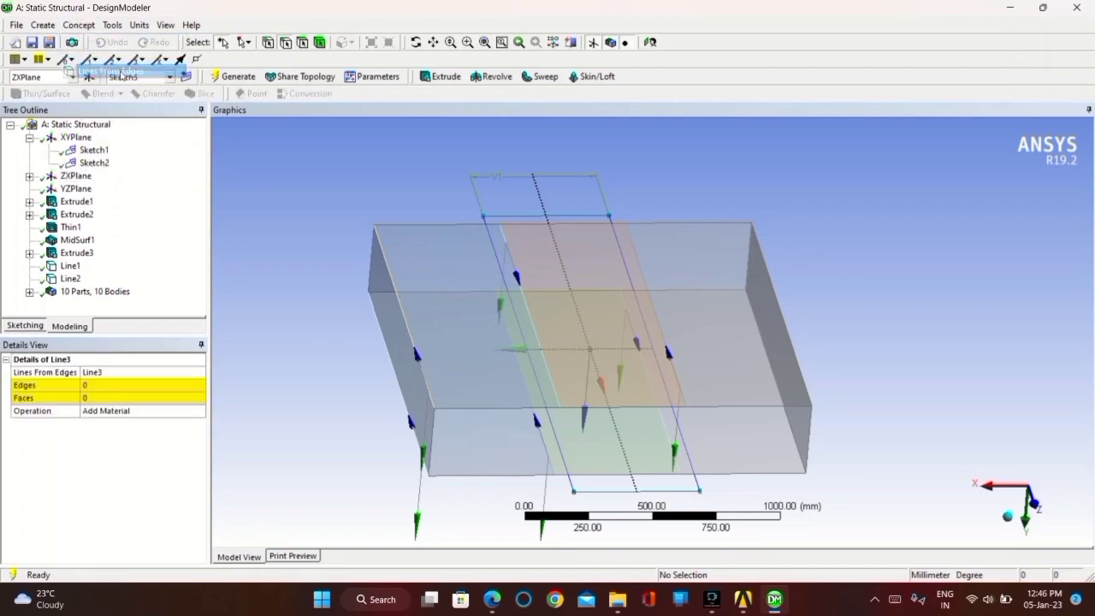
pyautogui.click(777, 300)
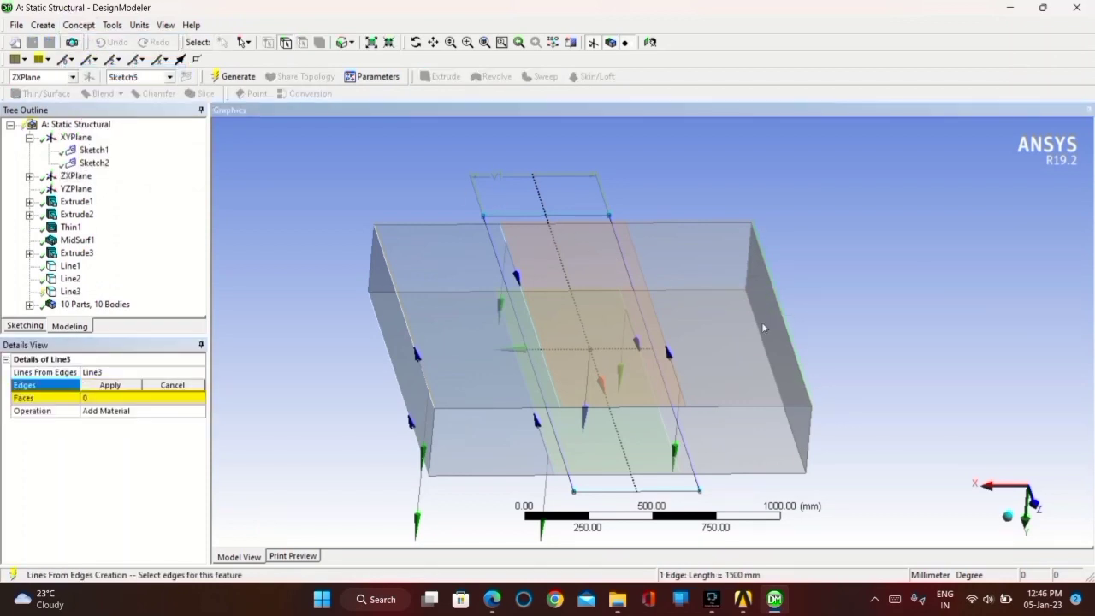
pyautogui.keyDown('ctrl'); pyautogui.click(765, 337); pyautogui.keyUp('ctrl')
pyautogui.click(110, 385)
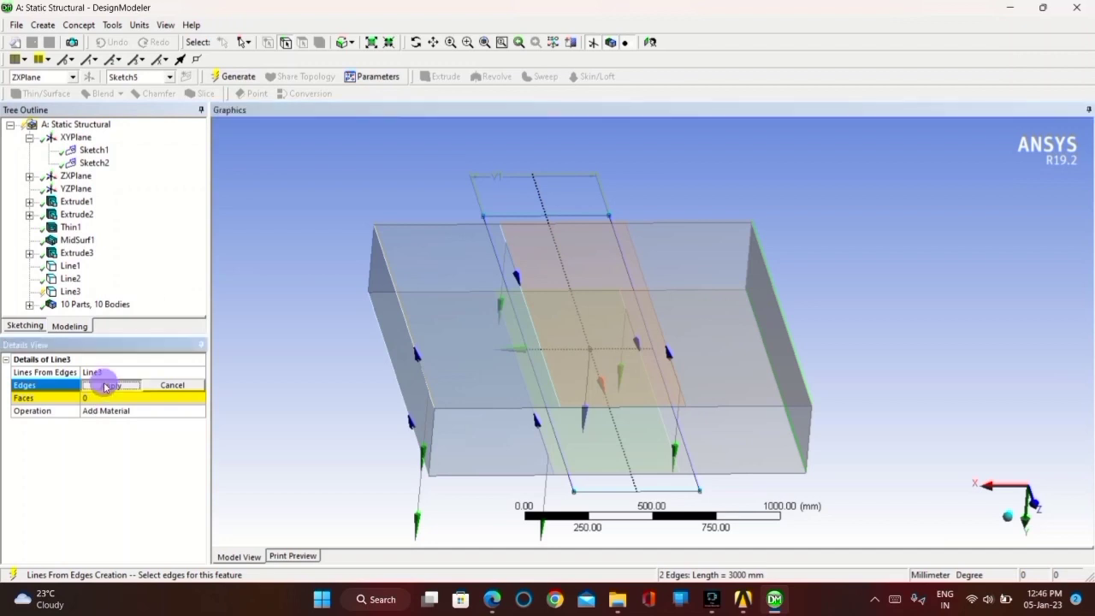
pyautogui.click(233, 75)
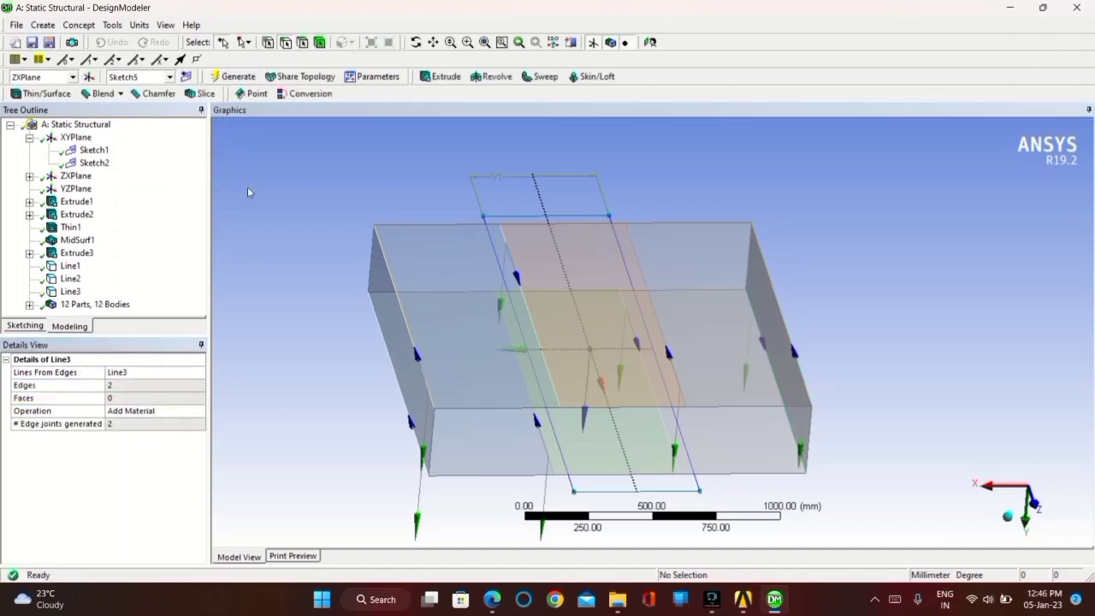
# Create a channel cross section and set its W1 and W2 to 25 mm and W3 to 40 mm
pyautogui.moveTo(278, 338); pyautogui.dragTo(870, 412, button='middle')
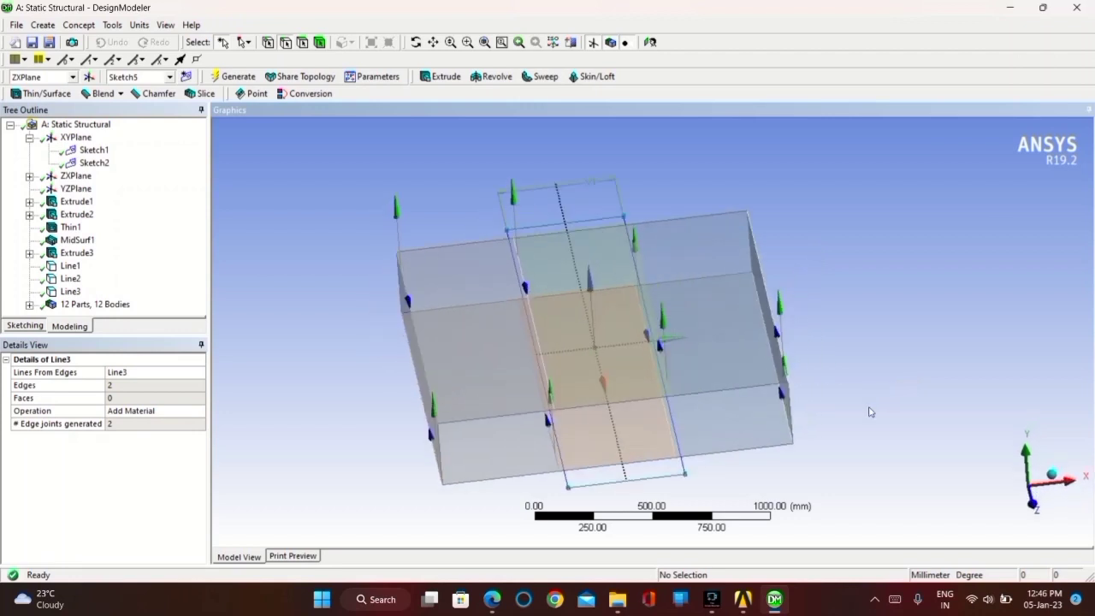
pyautogui.moveTo(694, 432); pyautogui.dragTo(681, 420, button='middle')
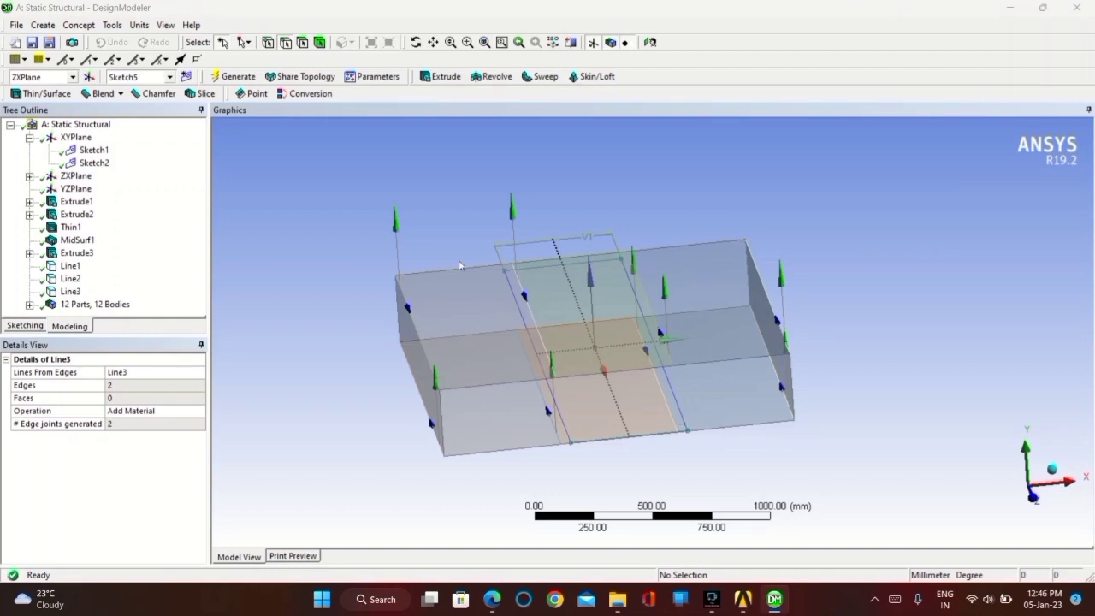
pyautogui.click(80, 25)
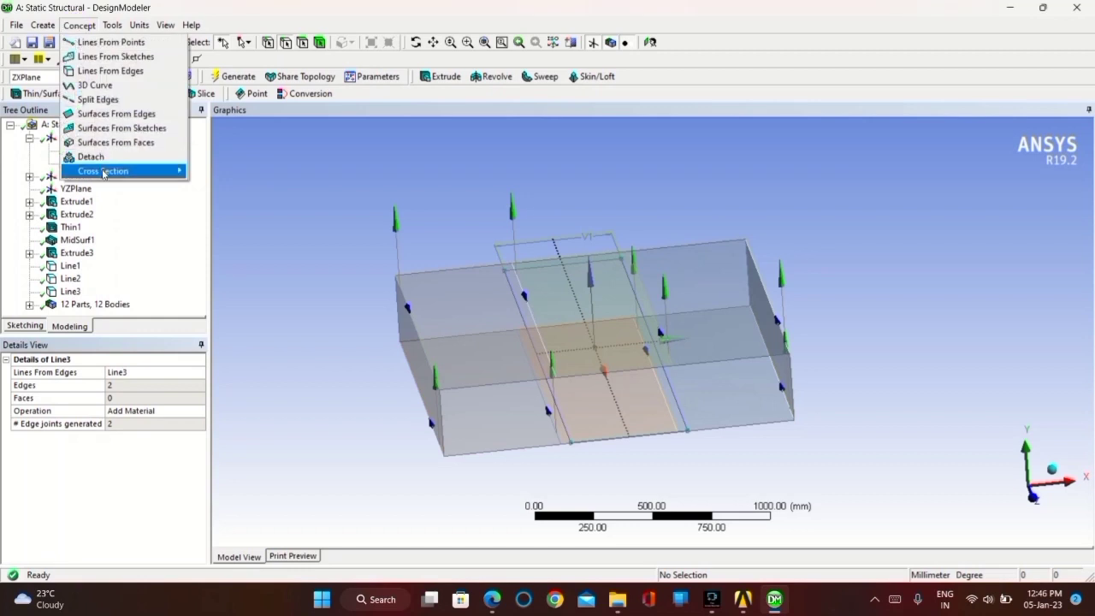
pyautogui.moveTo(143, 171)
pyautogui.click(233, 213)
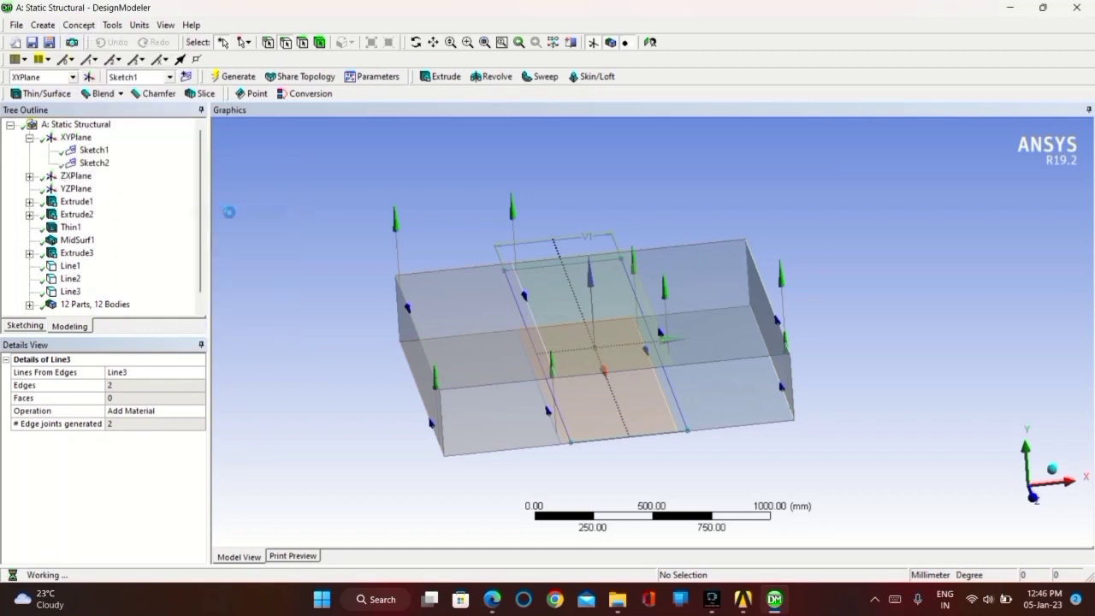
pyautogui.click(110, 410)
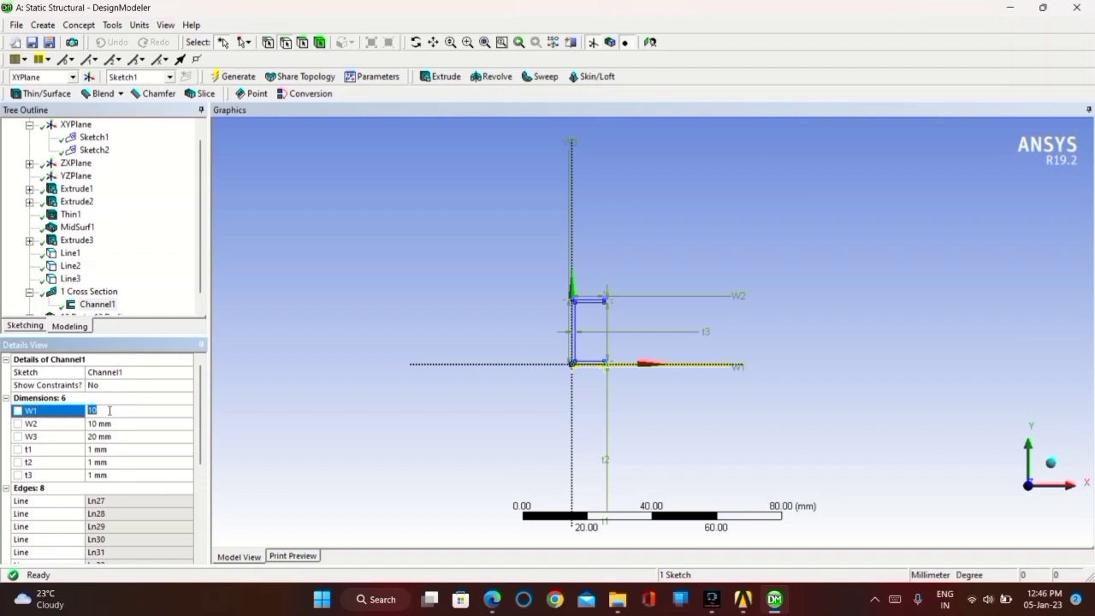
pyautogui.press('Return')
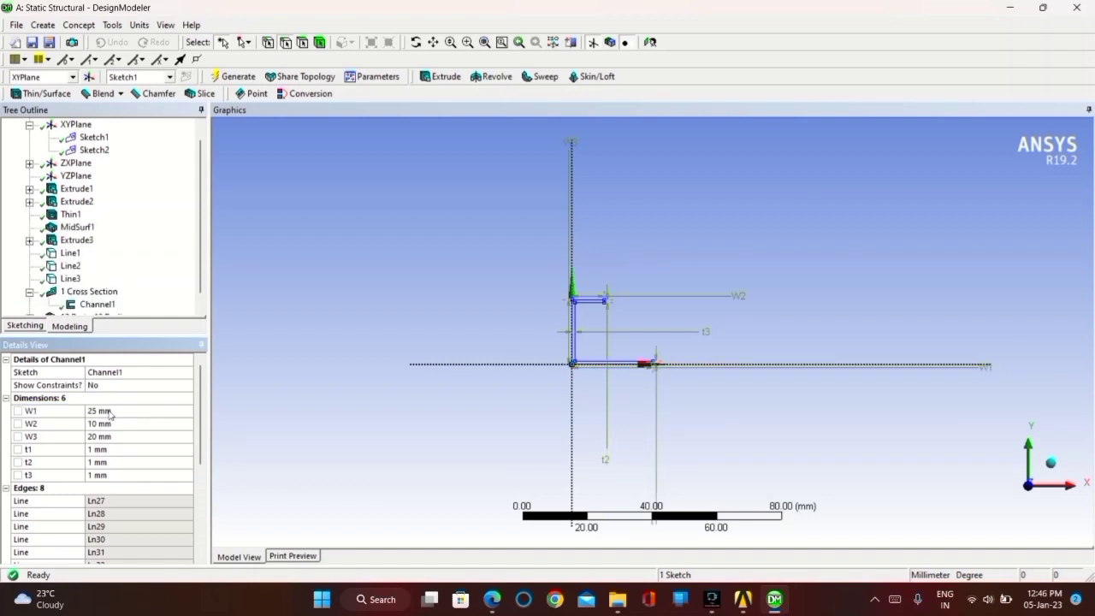
pyautogui.click(109, 423)
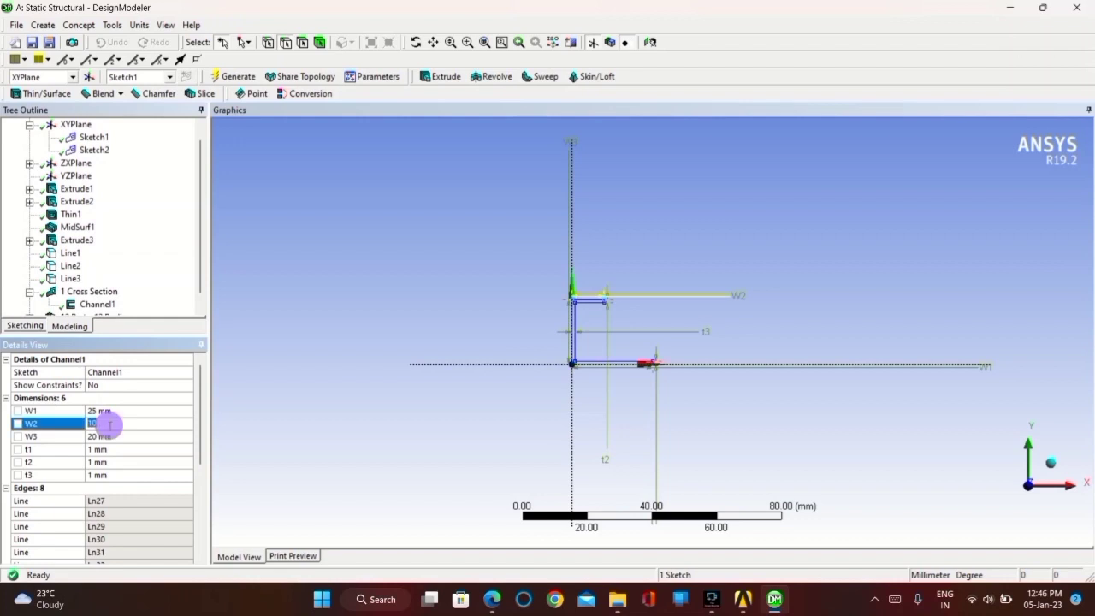
pyautogui.write('25')
pyautogui.press('Return')
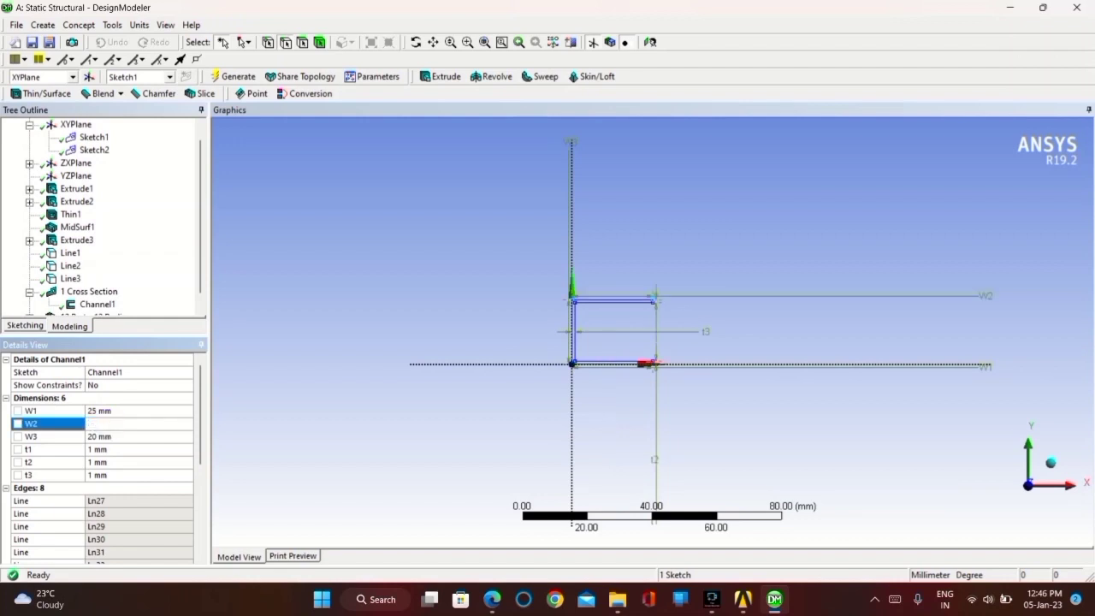
pyautogui.click(97, 436)
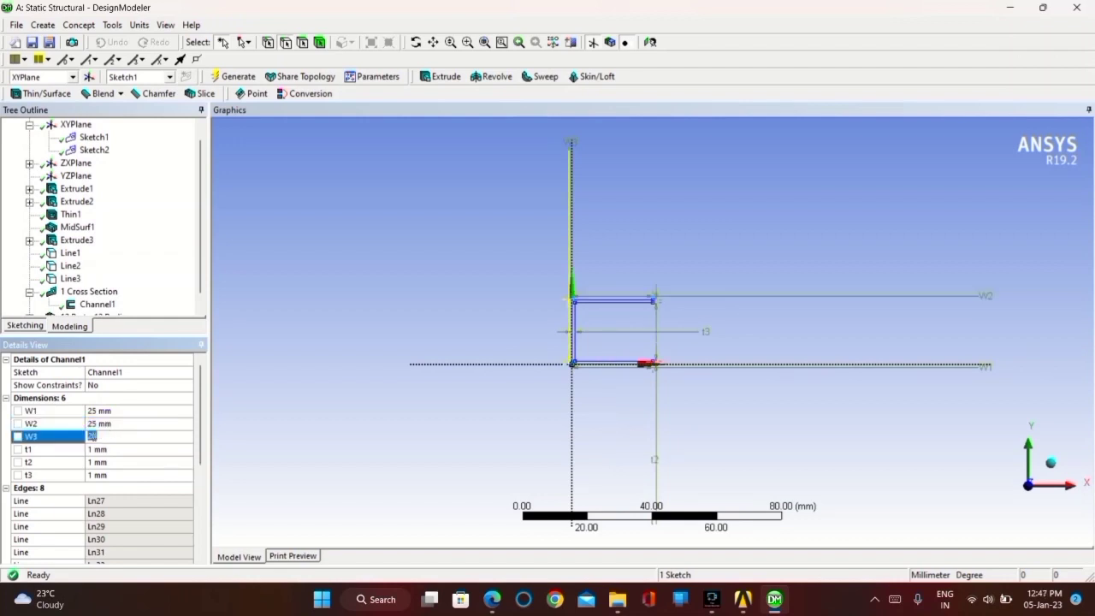
pyautogui.write('40')
pyautogui.press('Return')
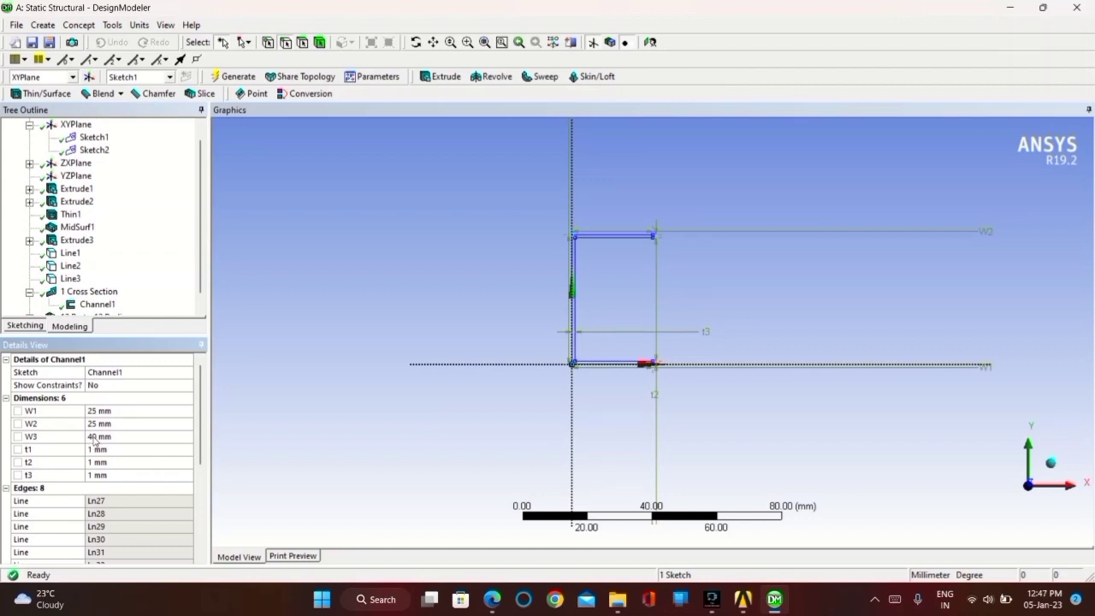
# Set the channel section's t1, t2 and t3 thicknesses to 5 mm each and generate the model
pyautogui.click(95, 450)
pyautogui.write('5')
pyautogui.press('Return')
pyautogui.click(98, 462)
pyautogui.write('5')
pyautogui.press('Return')
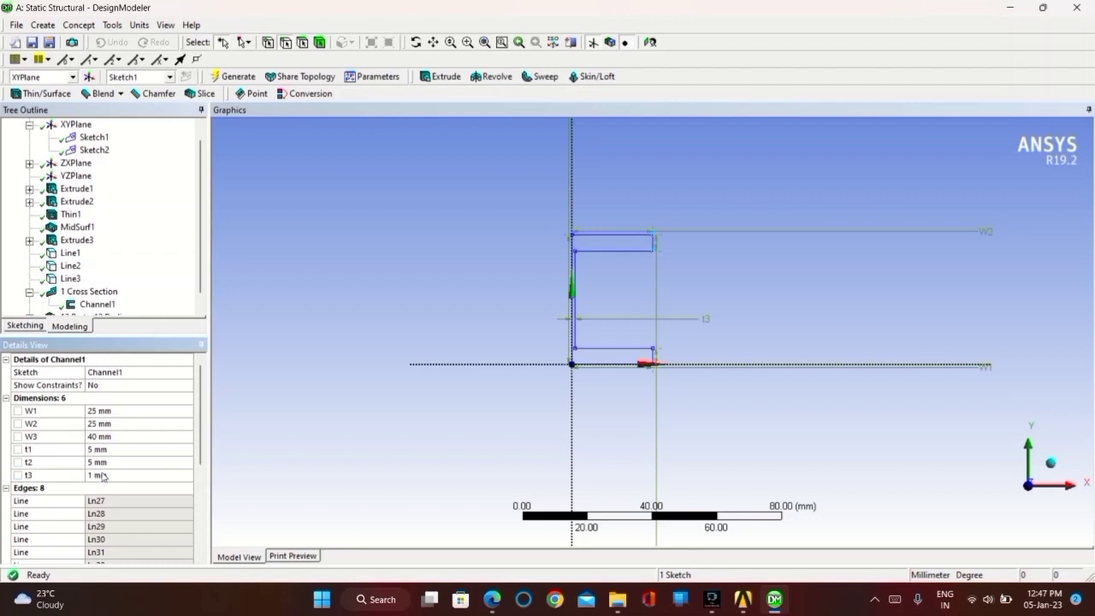
pyautogui.click(102, 475)
pyautogui.write('5')
pyautogui.press('Return')
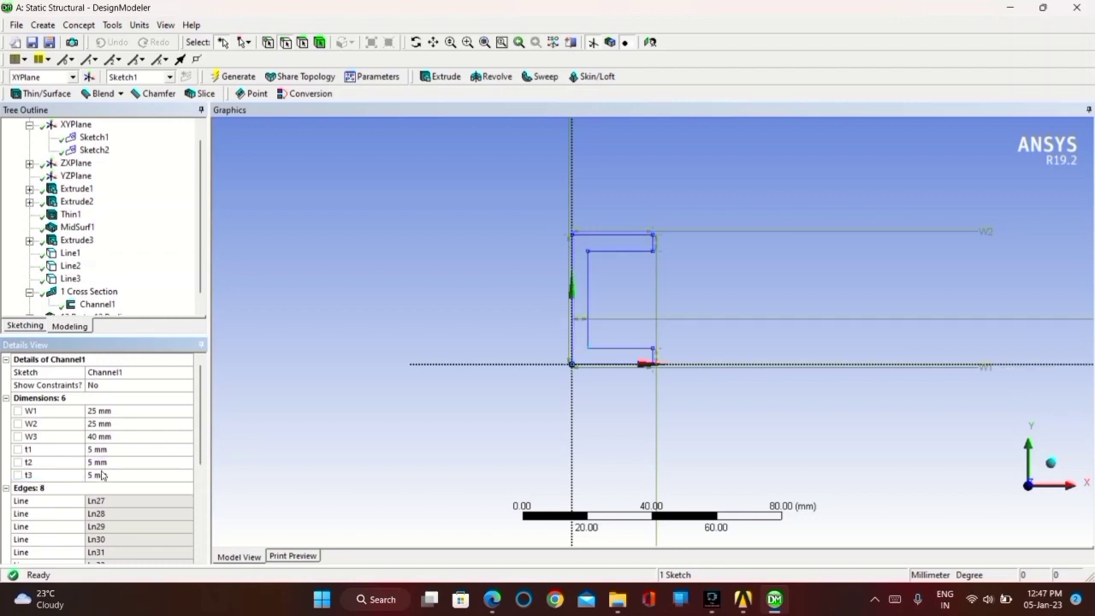
pyautogui.click(237, 78)
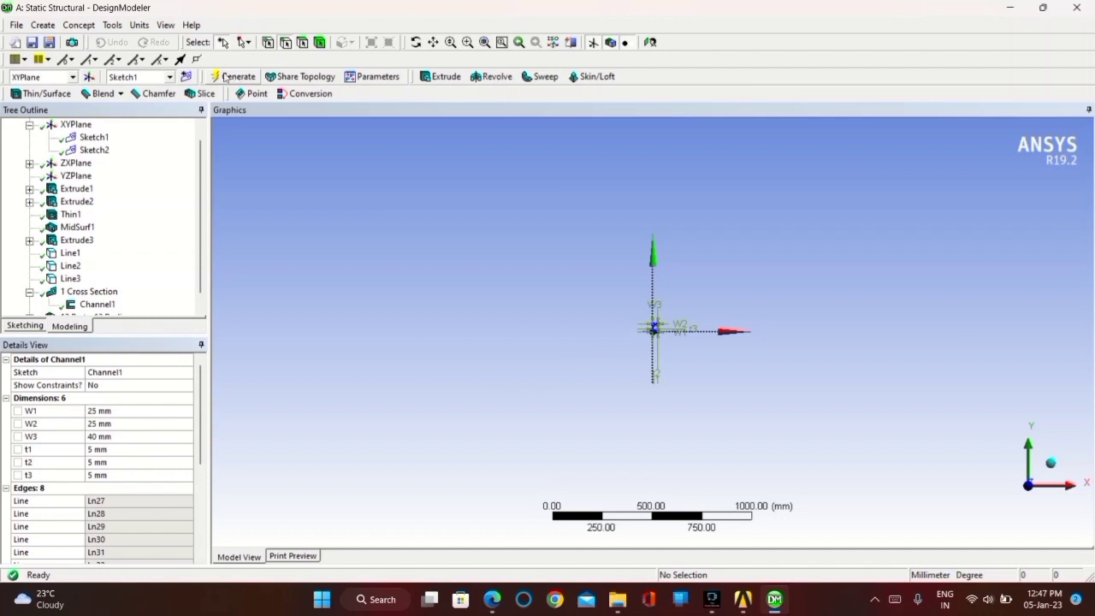
# Create a Z cross section and set its W1 to 20 mm, W2 to 15 mm and W3 to 40 mm
pyautogui.click(77, 24)
pyautogui.moveTo(124, 170)
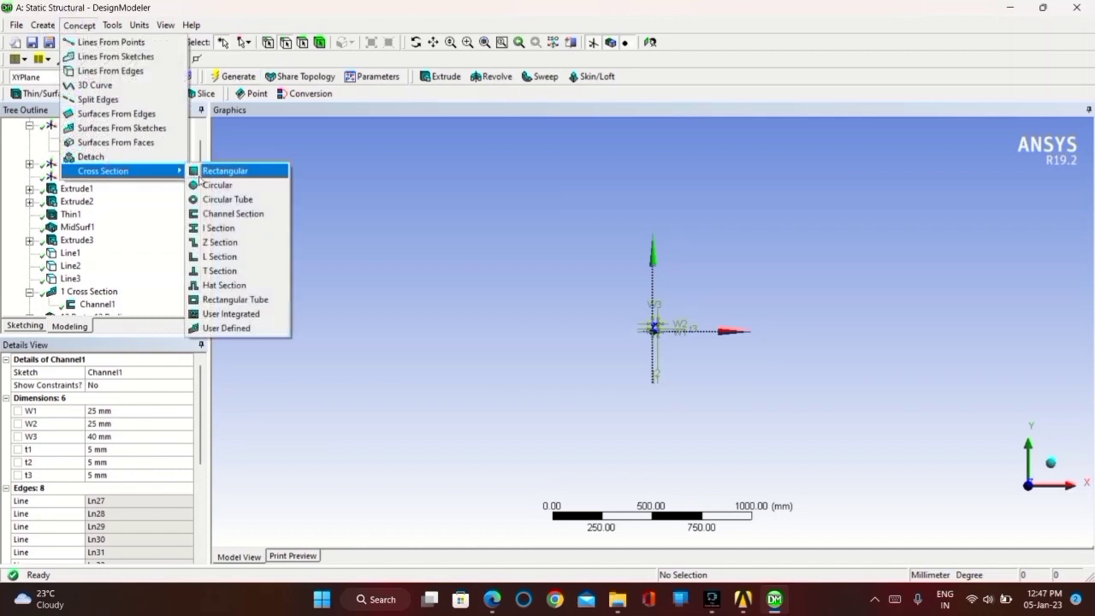
pyautogui.click(196, 242)
pyautogui.click(123, 412)
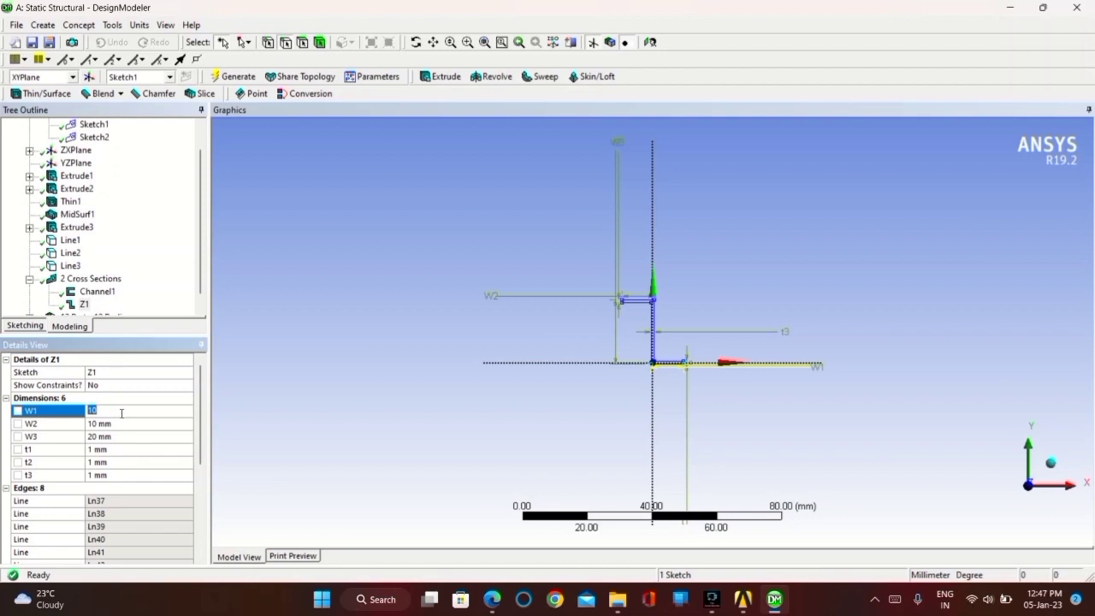
pyautogui.write('20')
pyautogui.press('Return')
pyautogui.click(106, 424)
pyautogui.write('15')
pyautogui.press('Return')
pyautogui.click(106, 436)
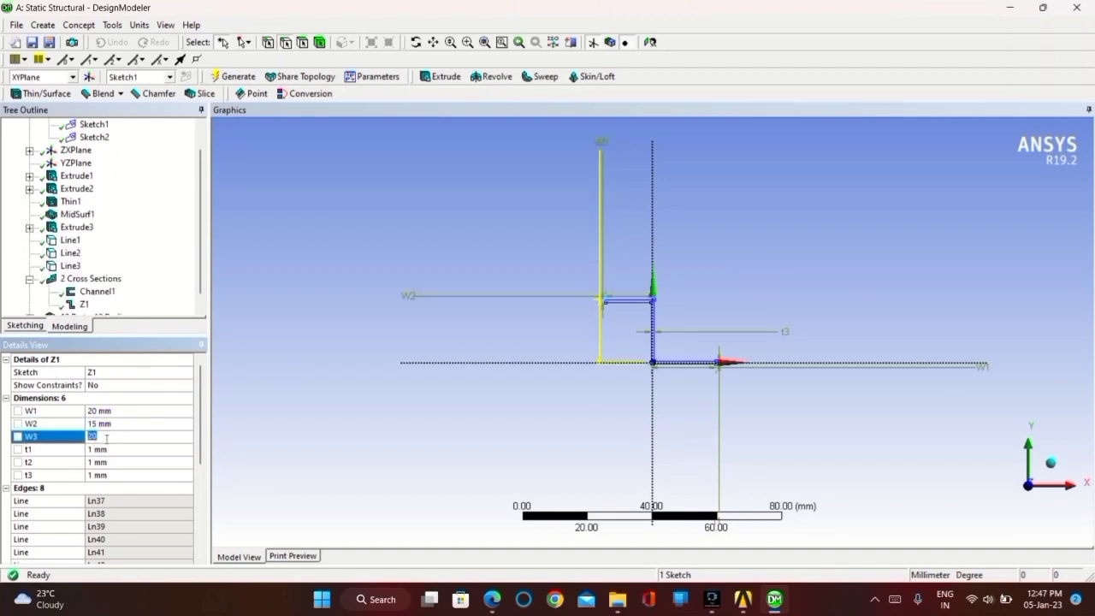
pyautogui.write('40')
pyautogui.press('Return')
# Set the Z section's t1, t2 and t3 thicknesses to 4 mm each and generate the model
pyautogui.click(106, 449)
pyautogui.write('4')
pyautogui.press('Return')
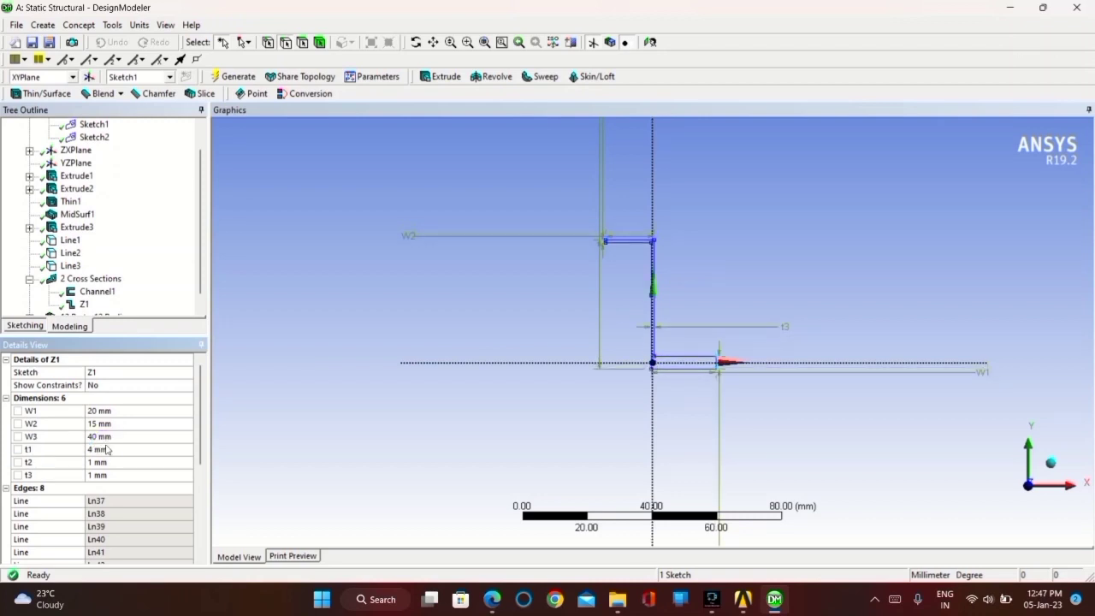
pyautogui.click(111, 458)
pyautogui.write('4')
pyautogui.press('Return')
pyautogui.click(114, 476)
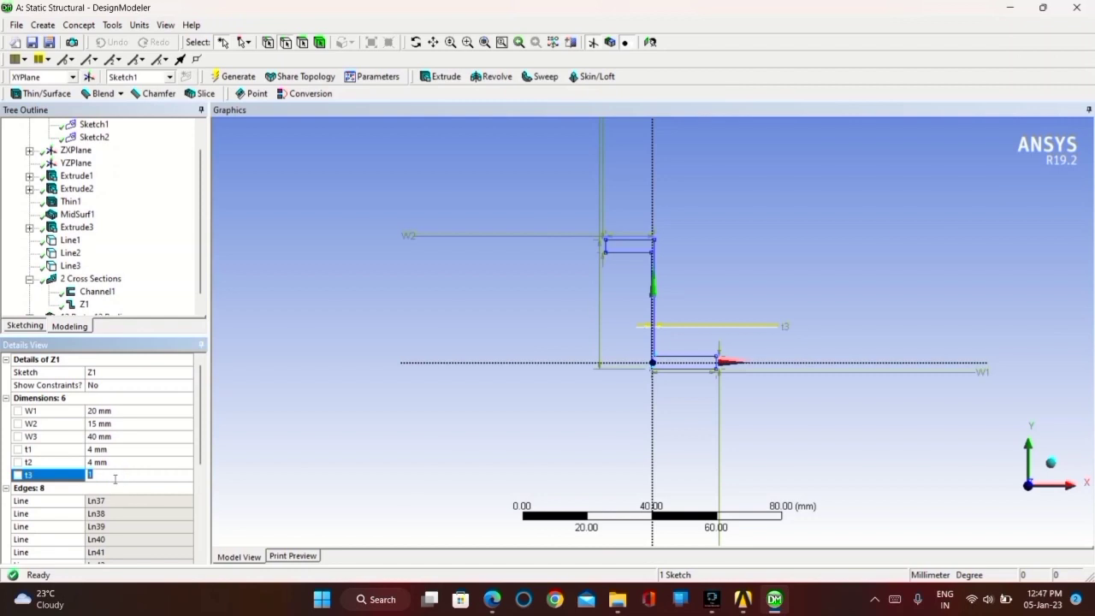
pyautogui.write('4')
pyautogui.press('Return')
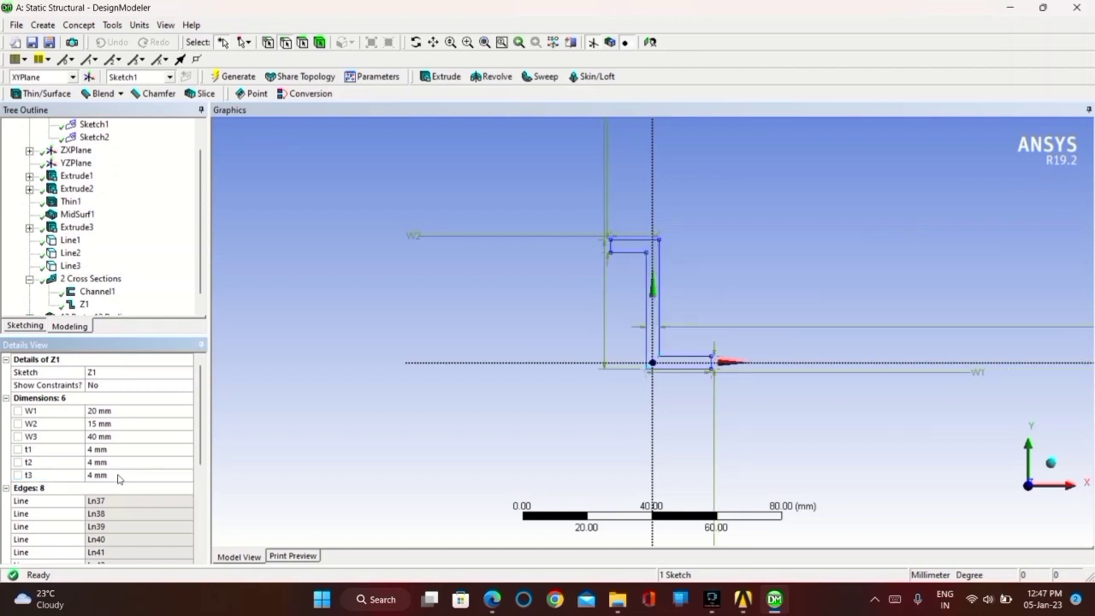
pyautogui.click(237, 75)
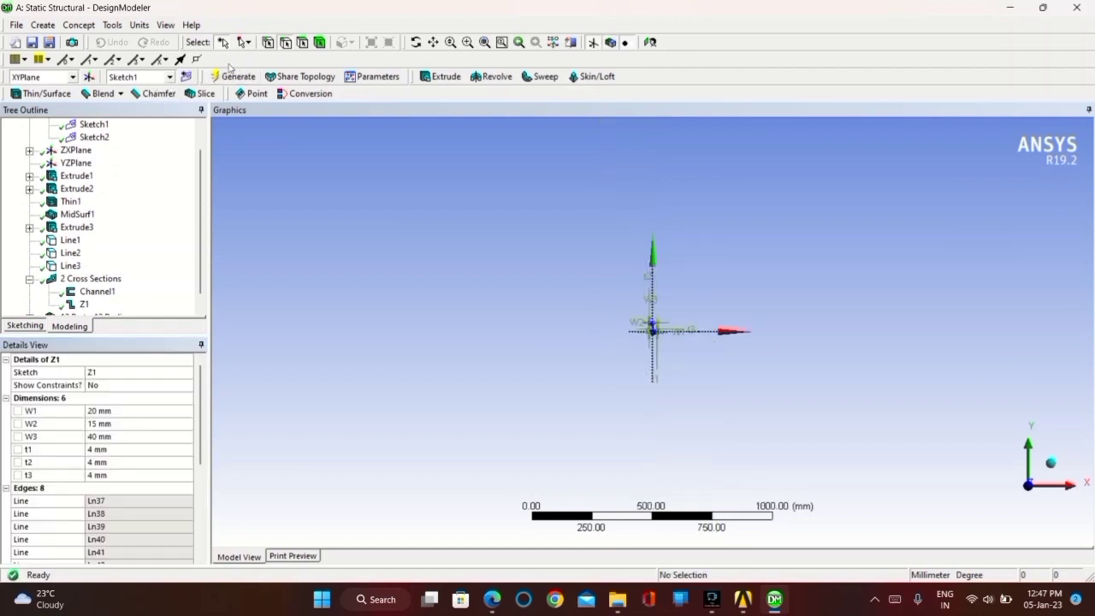
# Create a T cross section and set its W1 to 50 mm and W2 to 40 mm
pyautogui.click(79, 24)
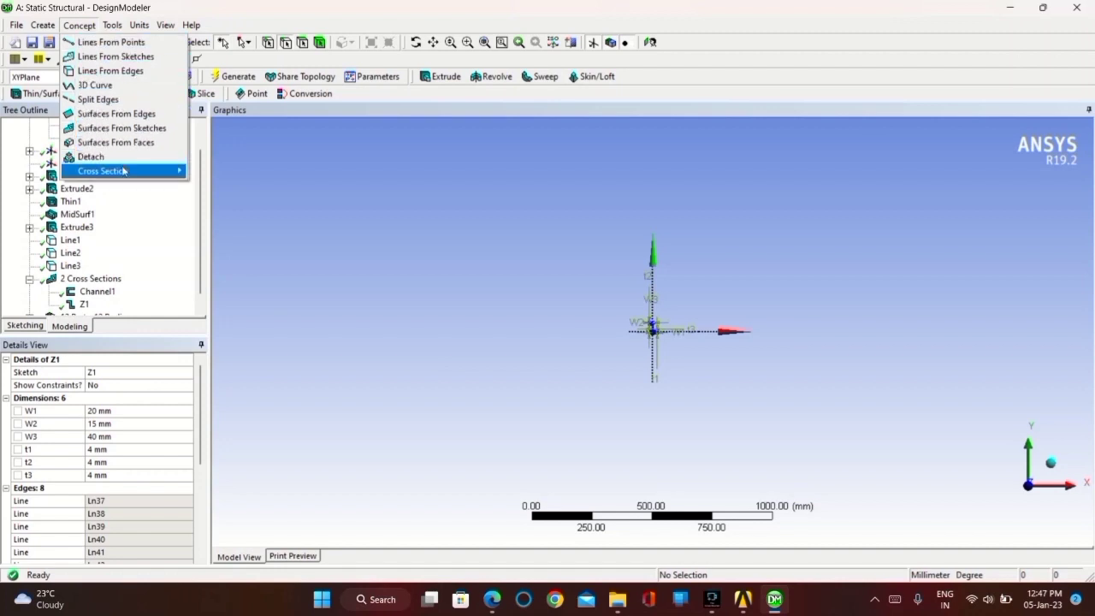
pyautogui.moveTo(126, 171)
pyautogui.click(225, 272)
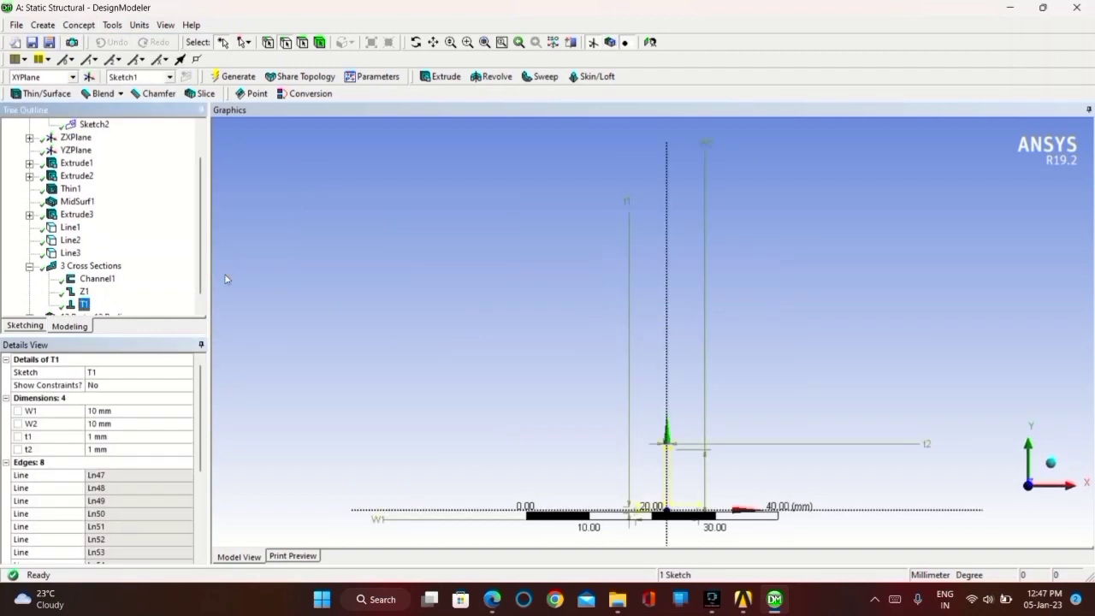
pyautogui.click(145, 410)
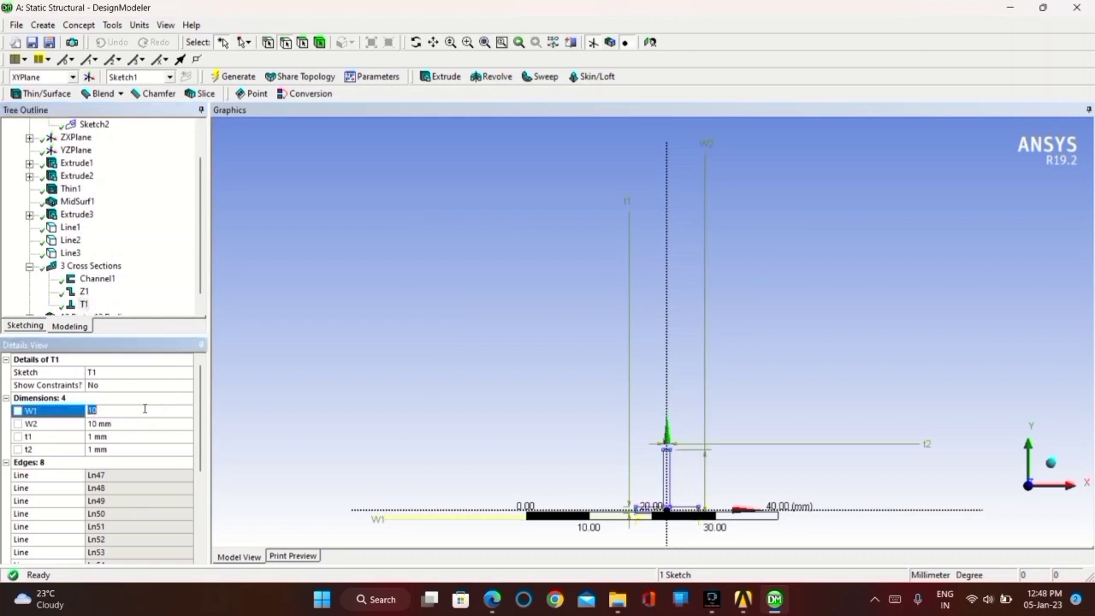
pyautogui.write('50')
pyautogui.press('Return')
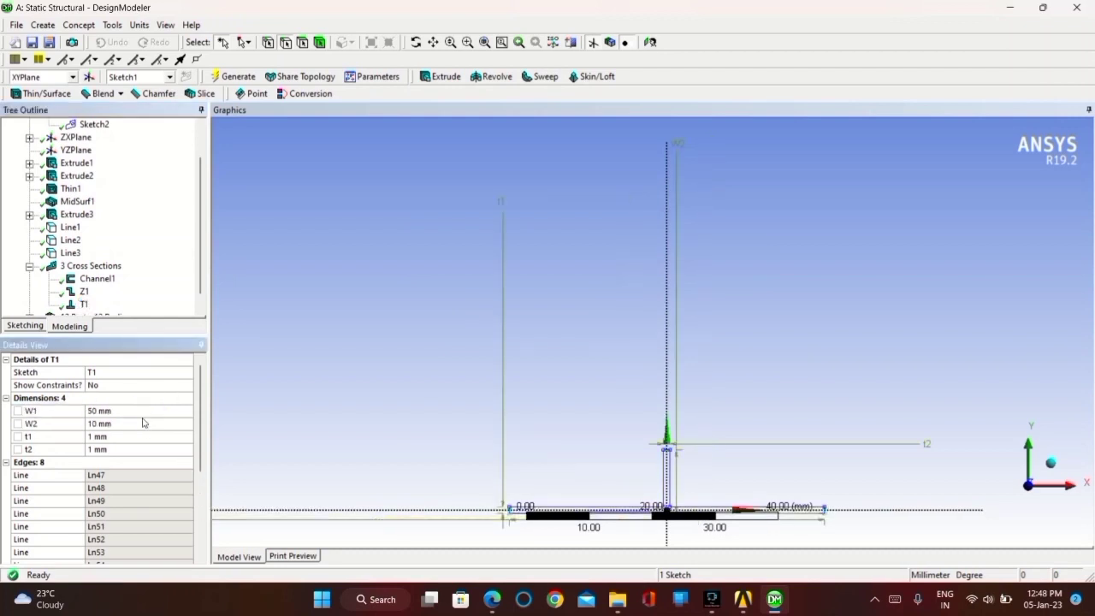
pyautogui.click(145, 422)
pyautogui.write('40')
pyautogui.press('Return')
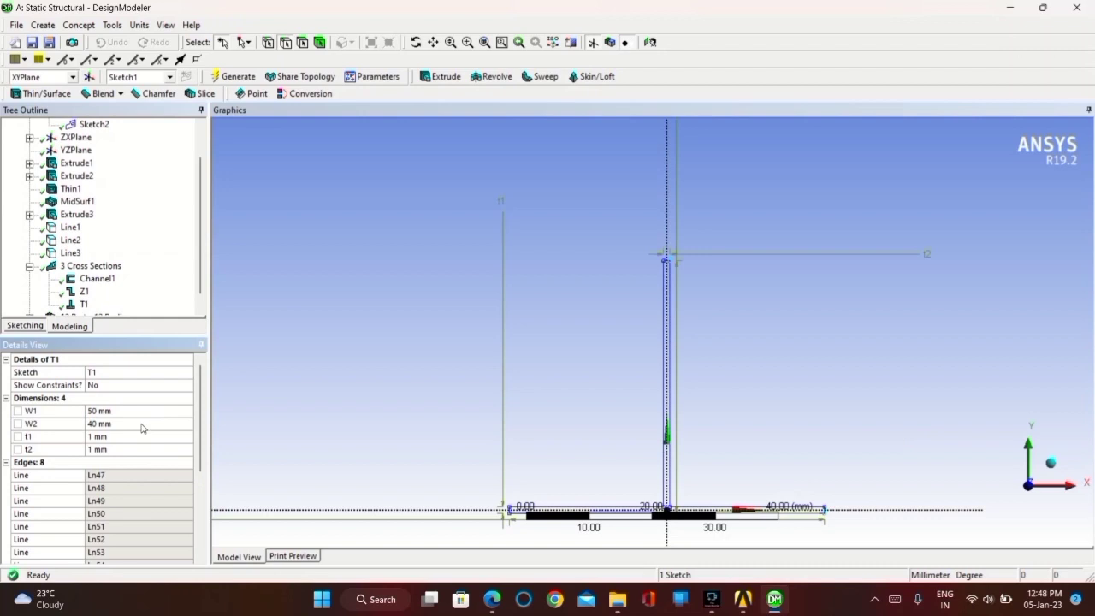
# Set the T section's t1 and t2 thicknesses to 5 mm and generate the model
pyautogui.click(141, 437)
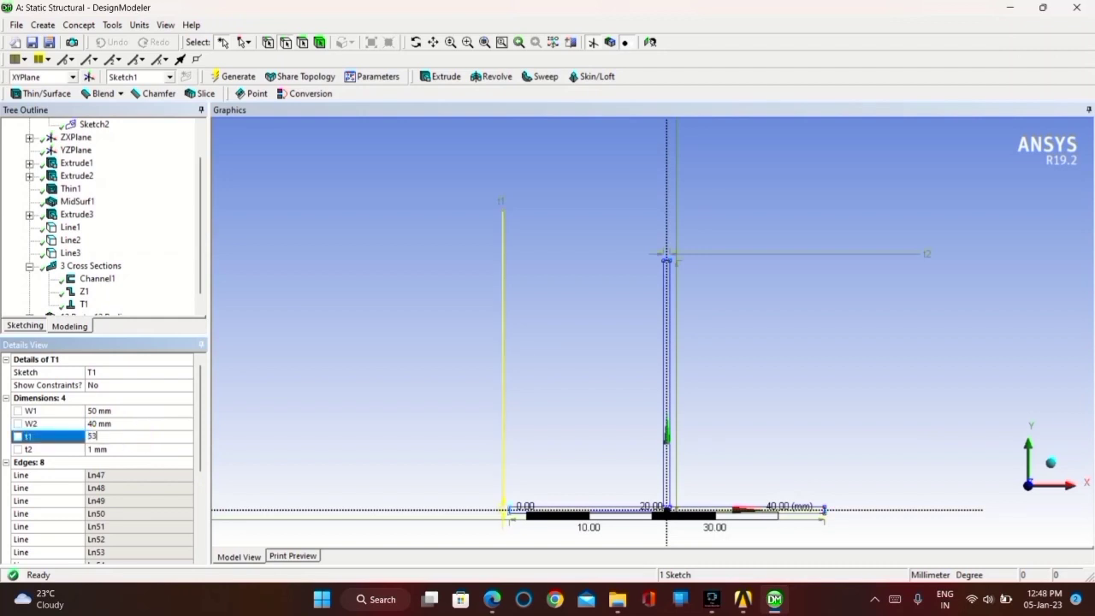
pyautogui.write('5')
pyautogui.press('Return')
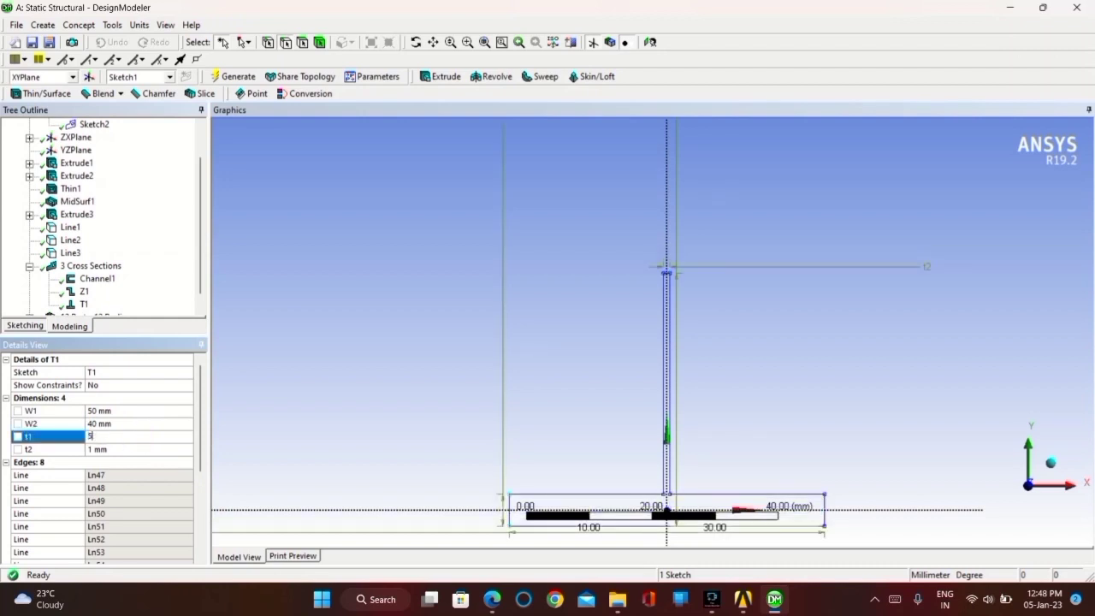
pyautogui.click(136, 449)
pyautogui.write('5')
pyautogui.press('Return')
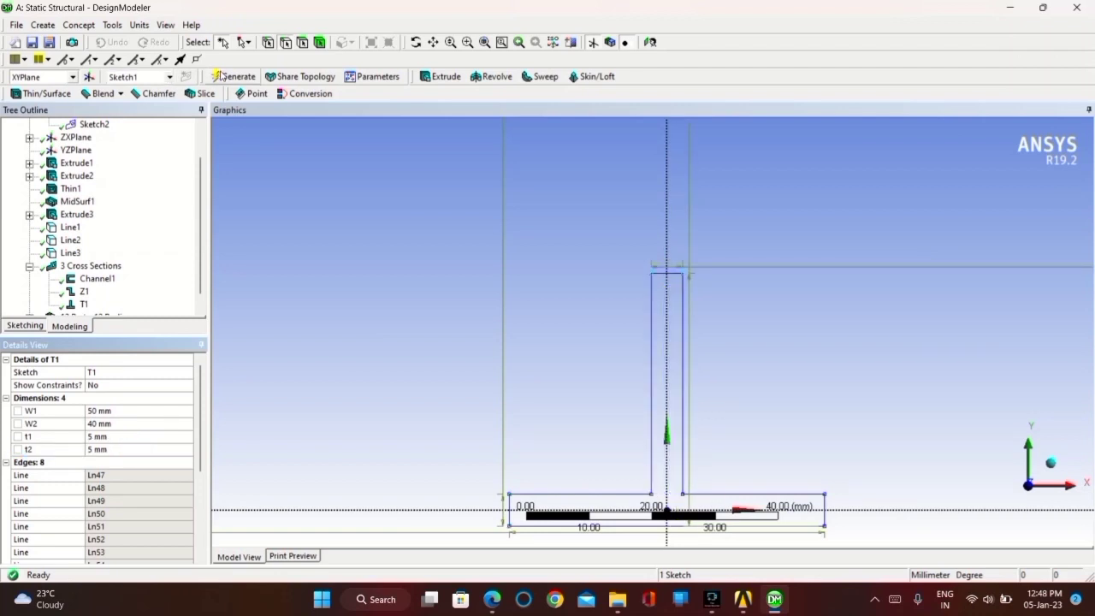
pyautogui.click(229, 76)
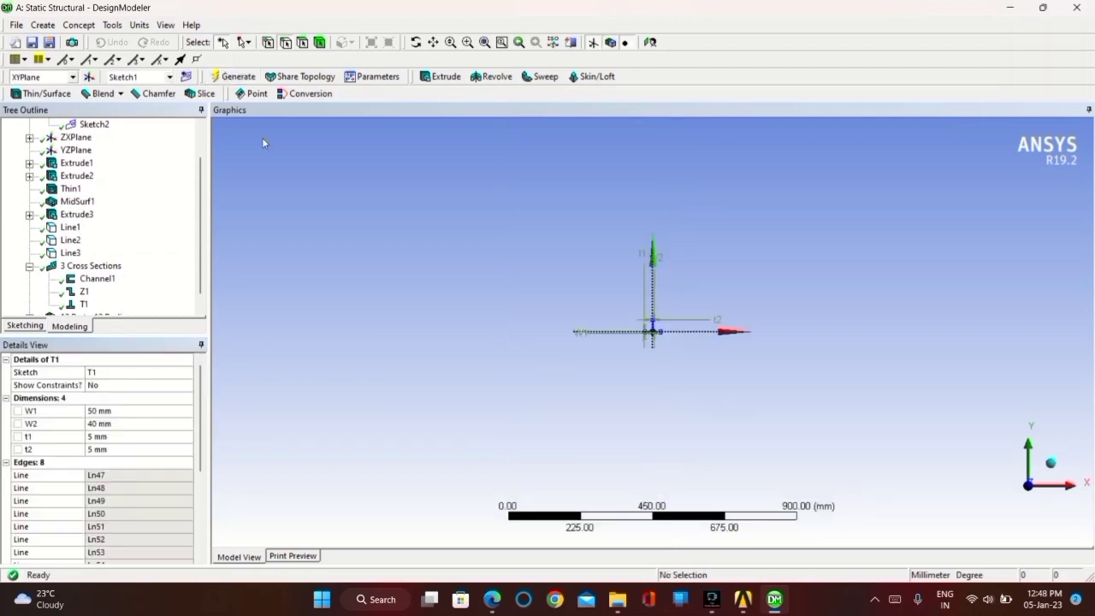
# Assign the T1 cross section to the first two line bodies, along the long edges of the box's +X side wall
pyautogui.scroll(-1, 108, 213)
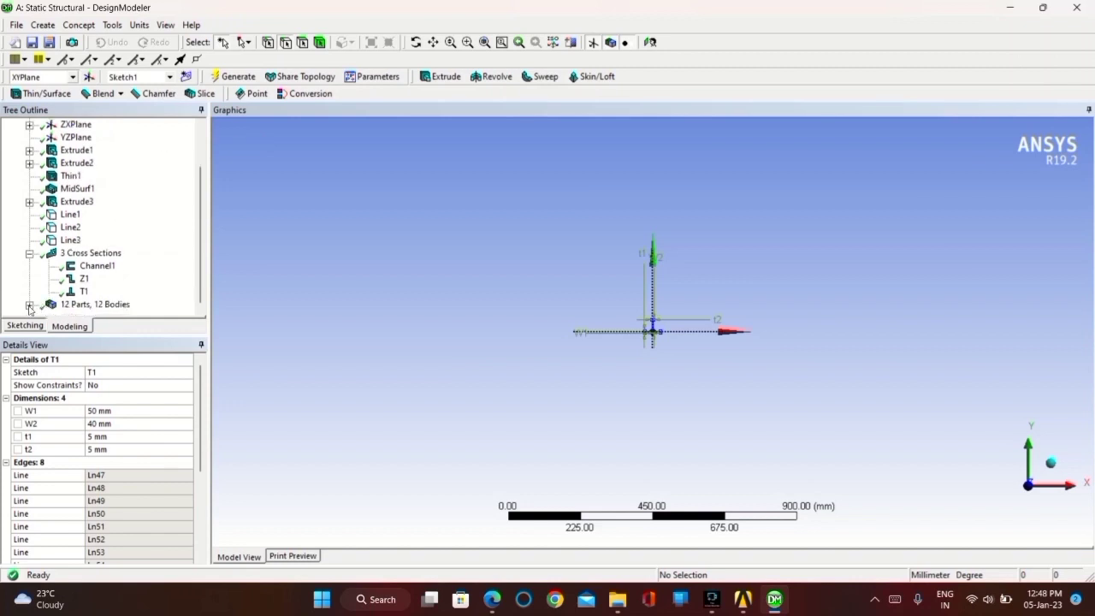
pyautogui.click(29, 305)
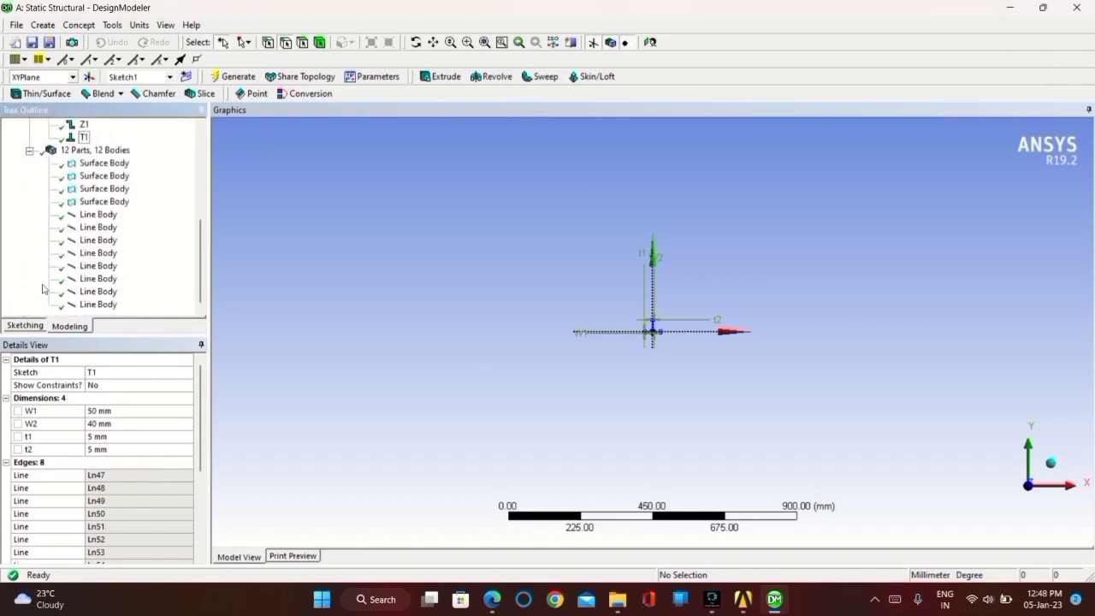
pyautogui.click(101, 214)
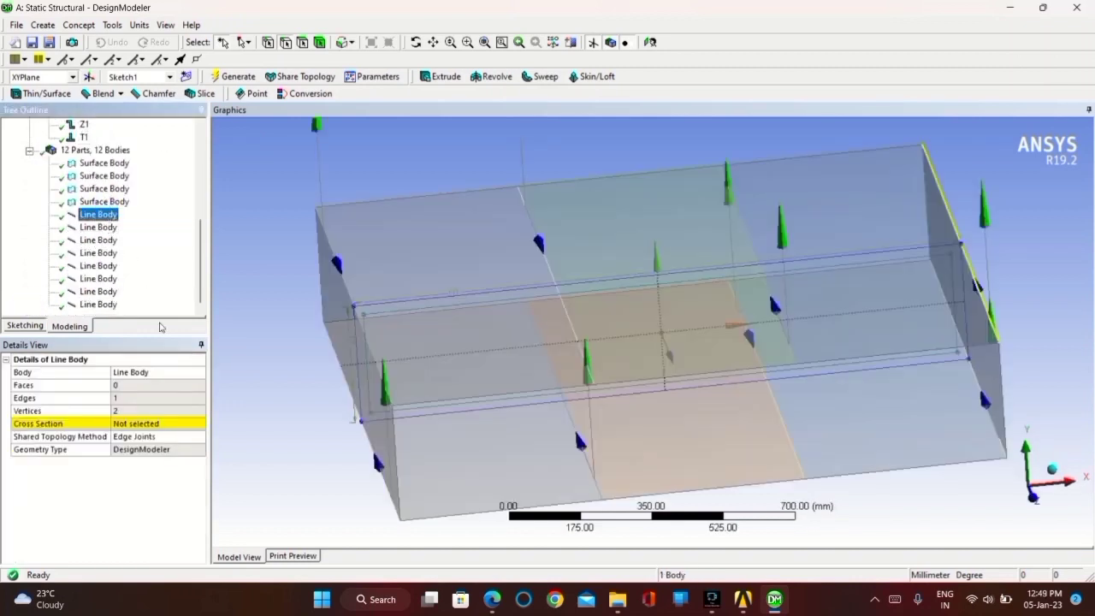
pyautogui.click(192, 424)
pyautogui.click(200, 424)
pyautogui.click(154, 460)
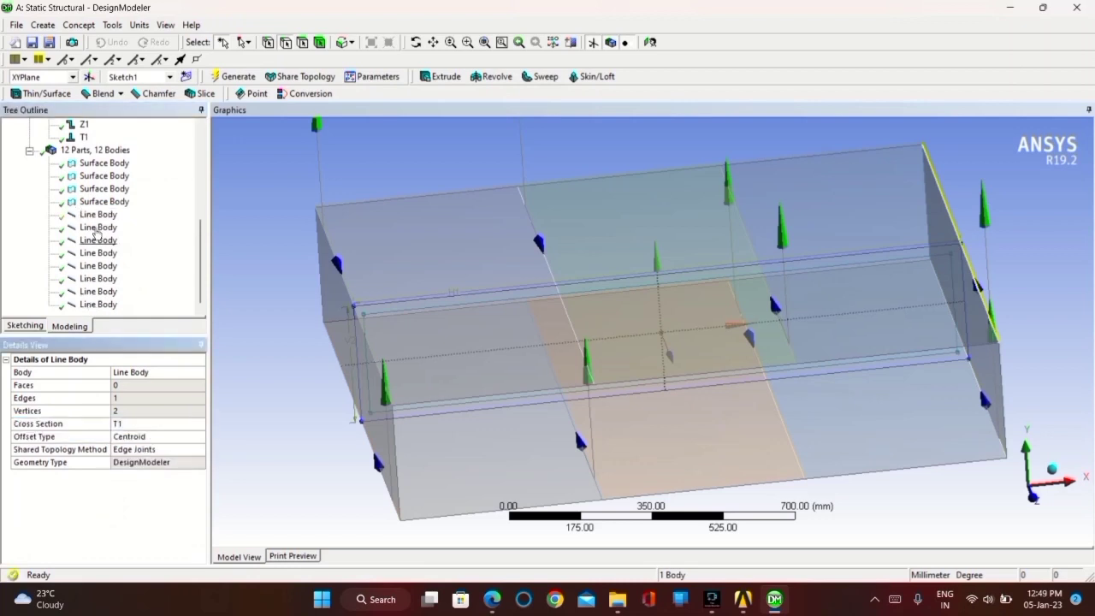
pyautogui.click(96, 227)
pyautogui.click(189, 424)
pyautogui.click(199, 423)
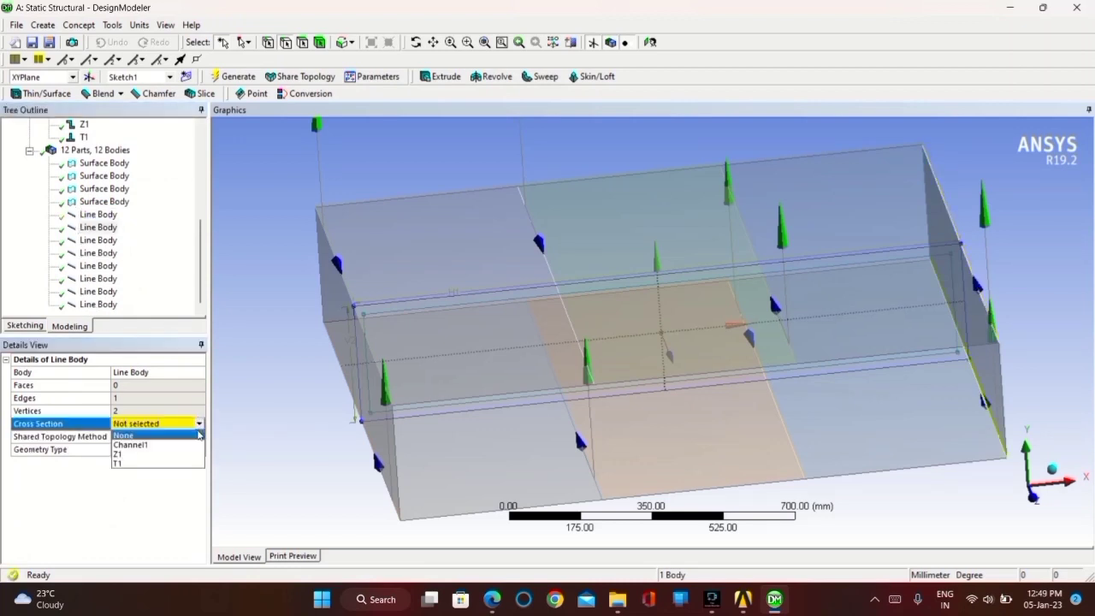
pyautogui.click(174, 463)
# Assign the Z1 cross section to the third and fourth line bodies, on the slice edges bordering the middle strip
pyautogui.click(97, 239)
pyautogui.click(190, 424)
pyautogui.click(200, 424)
pyautogui.click(167, 452)
pyautogui.click(96, 253)
pyautogui.click(190, 424)
pyautogui.click(200, 424)
pyautogui.click(170, 450)
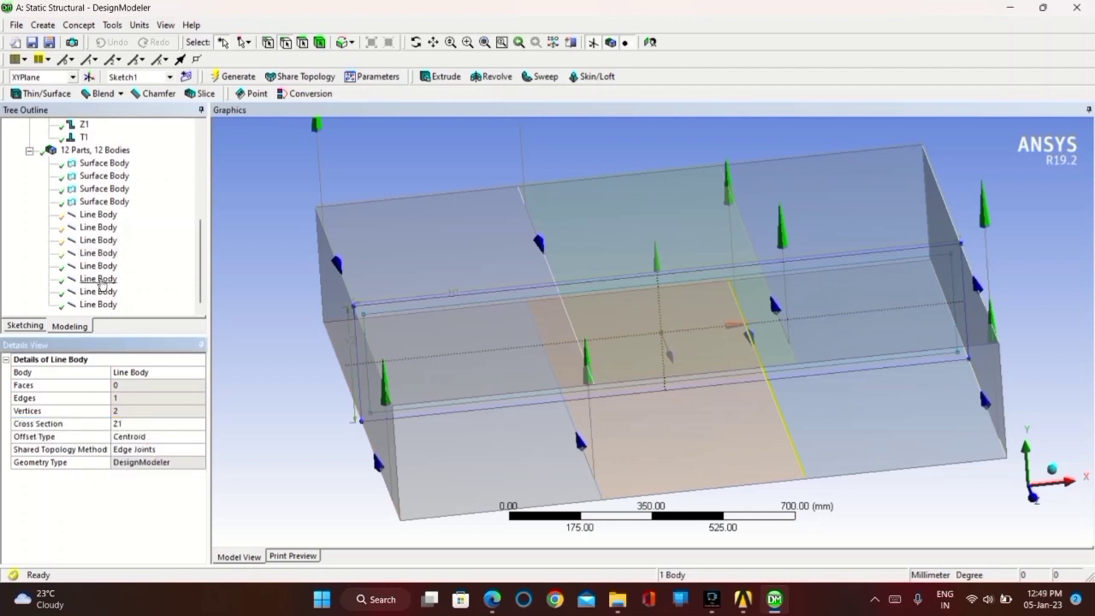
pyautogui.click(99, 253)
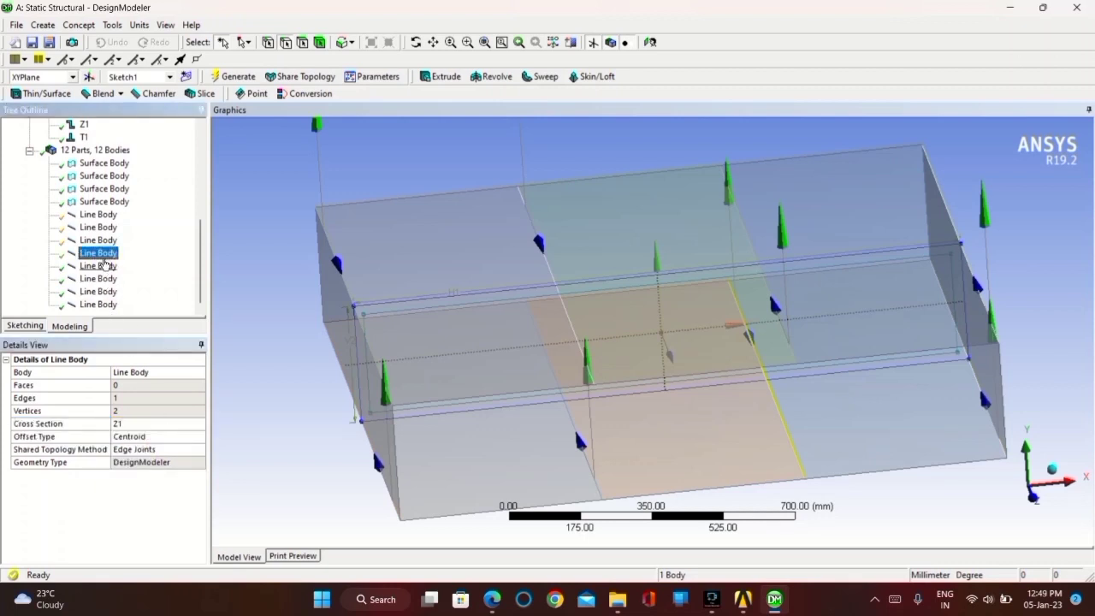
# Assign the Z1 cross section to the fifth and sixth line bodies, on the remaining slice edges of the middle strip
pyautogui.click(99, 265)
pyautogui.click(187, 423)
pyautogui.click(198, 423)
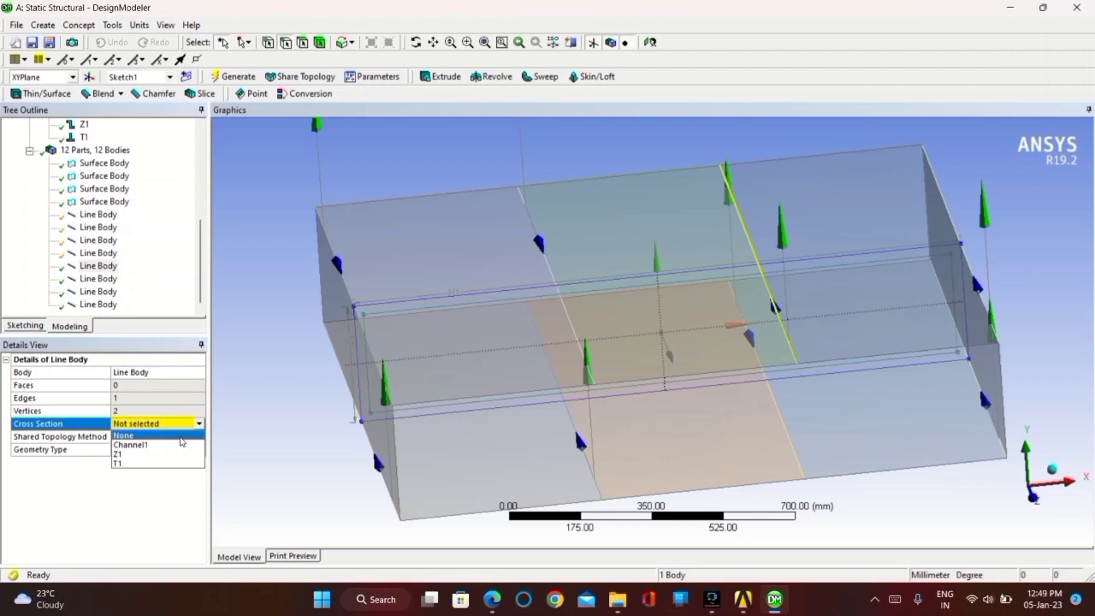
pyautogui.click(162, 455)
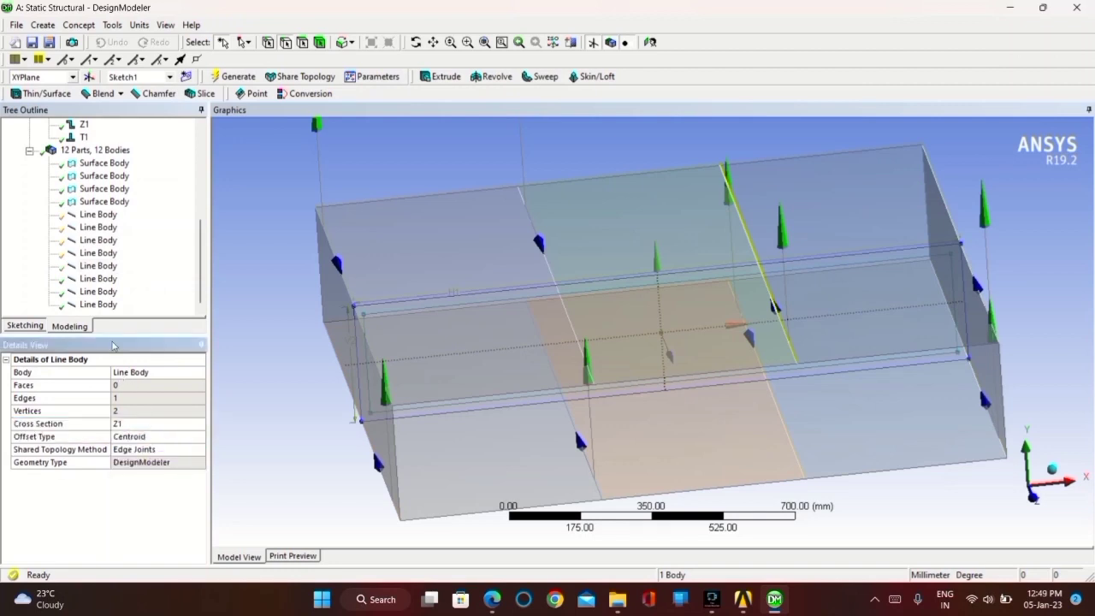
pyautogui.click(96, 278)
pyautogui.click(182, 420)
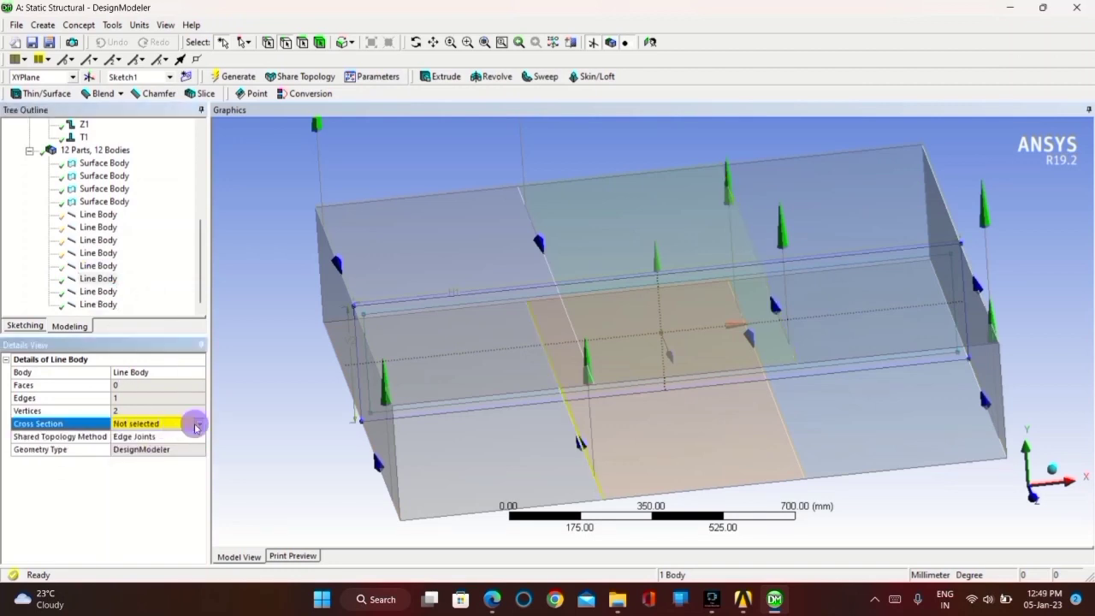
pyautogui.click(198, 424)
pyautogui.click(160, 453)
# Assign the Channel1 cross section to the last two line bodies, along the -X side wall's edges, and generate the model
pyautogui.click(96, 291)
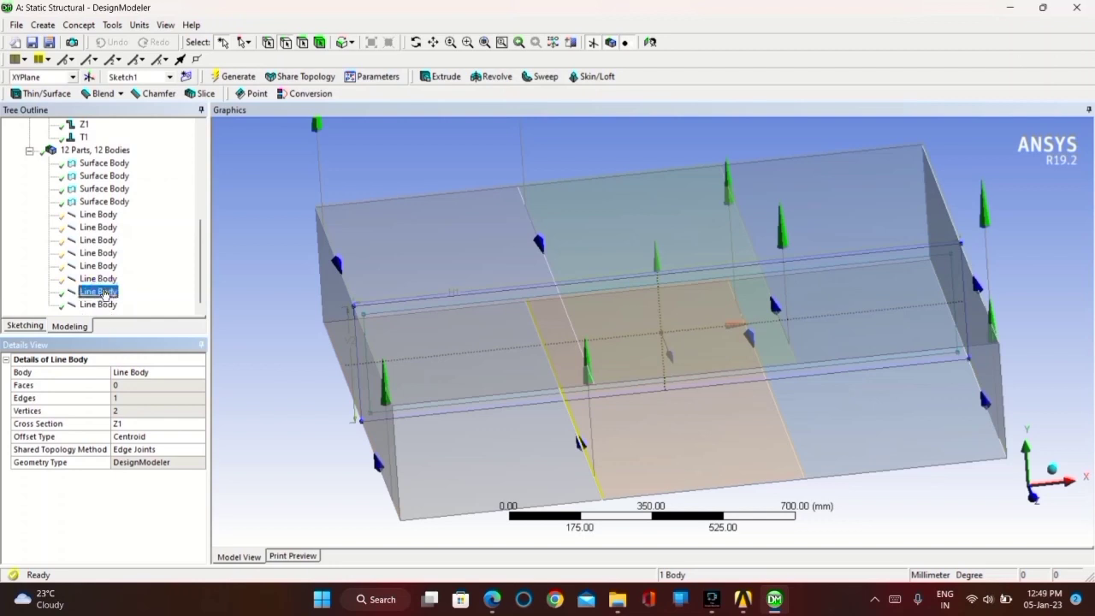
pyautogui.click(162, 424)
pyautogui.click(198, 423)
pyautogui.click(137, 442)
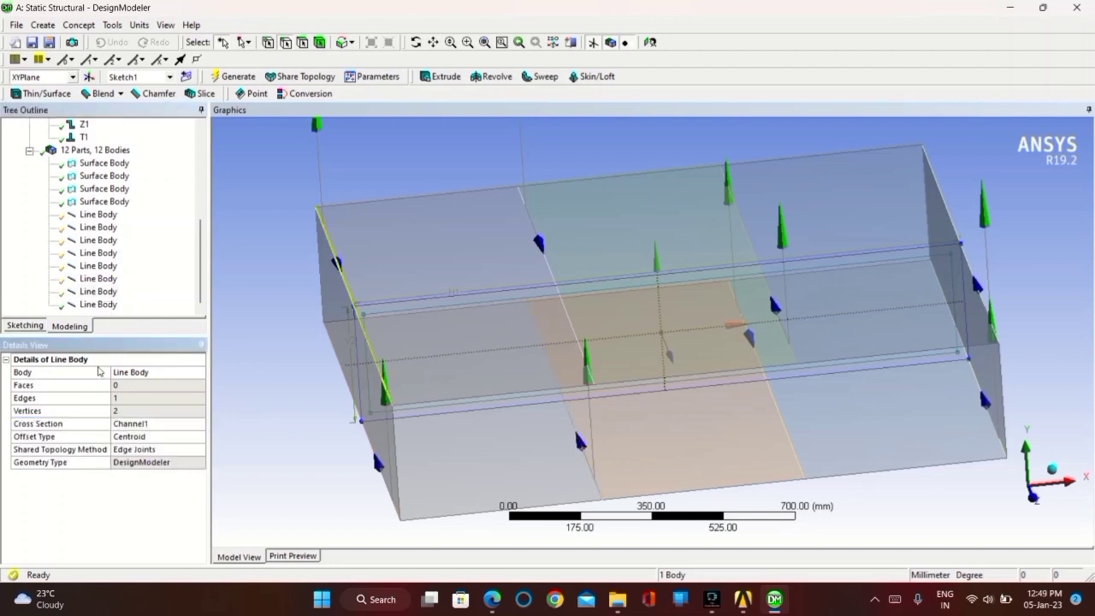
pyautogui.click(95, 305)
pyautogui.click(196, 424)
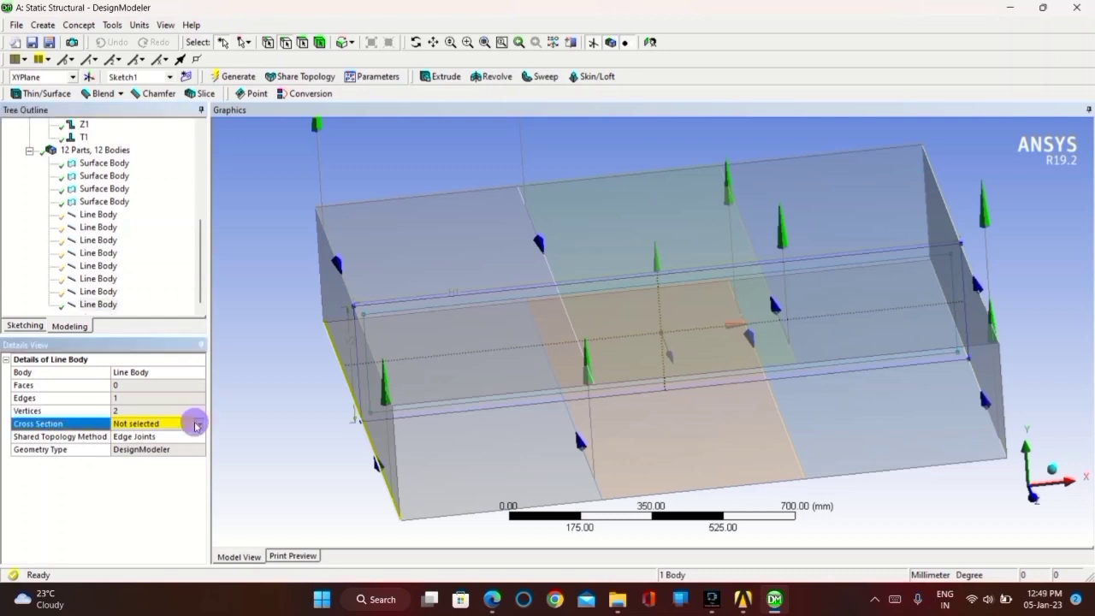
pyautogui.click(196, 424)
pyautogui.click(137, 445)
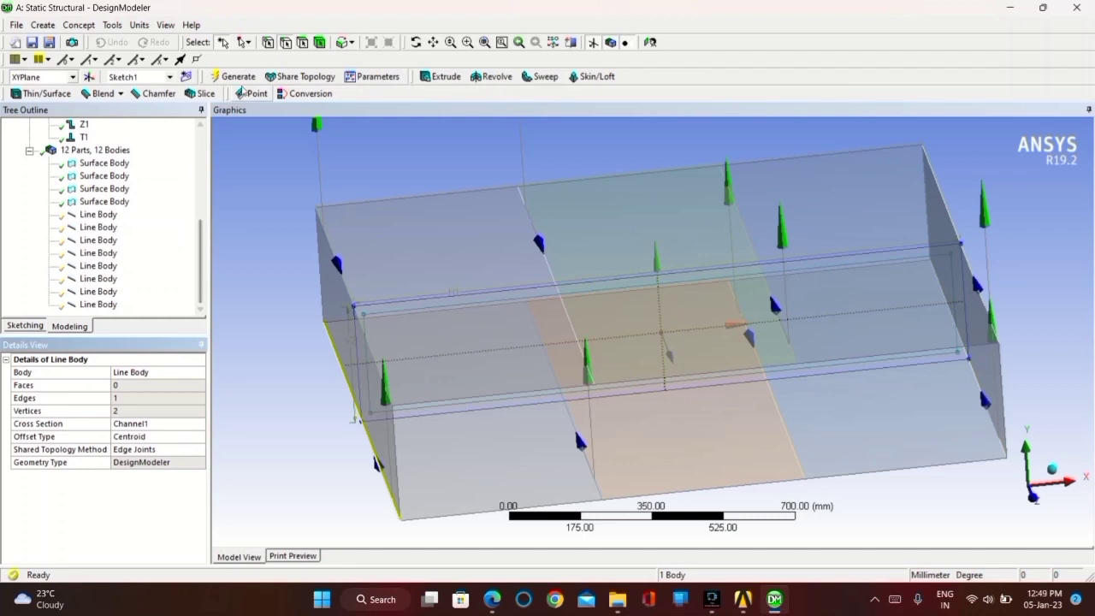
pyautogui.click(240, 78)
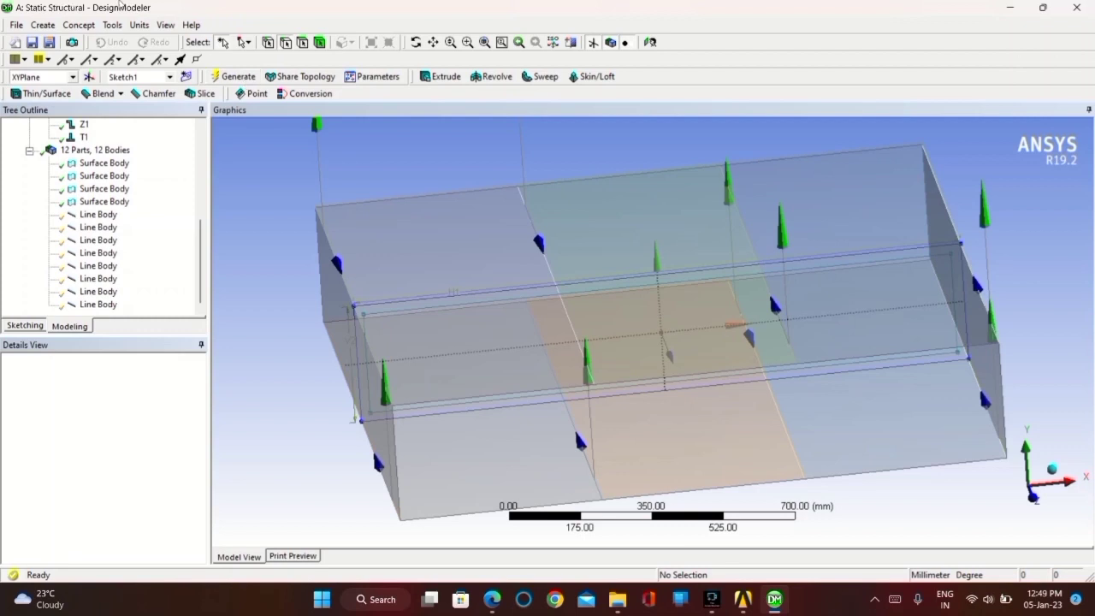
# Sew the four surface bodies into one with a Body Operation and generate it
pyautogui.click(45, 24)
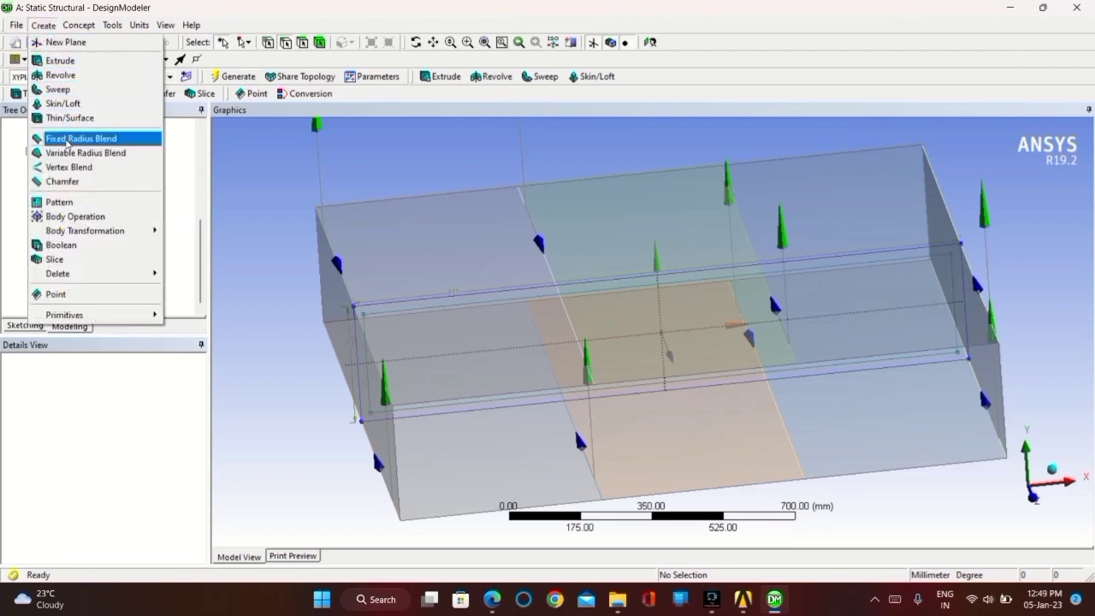
pyautogui.click(71, 219)
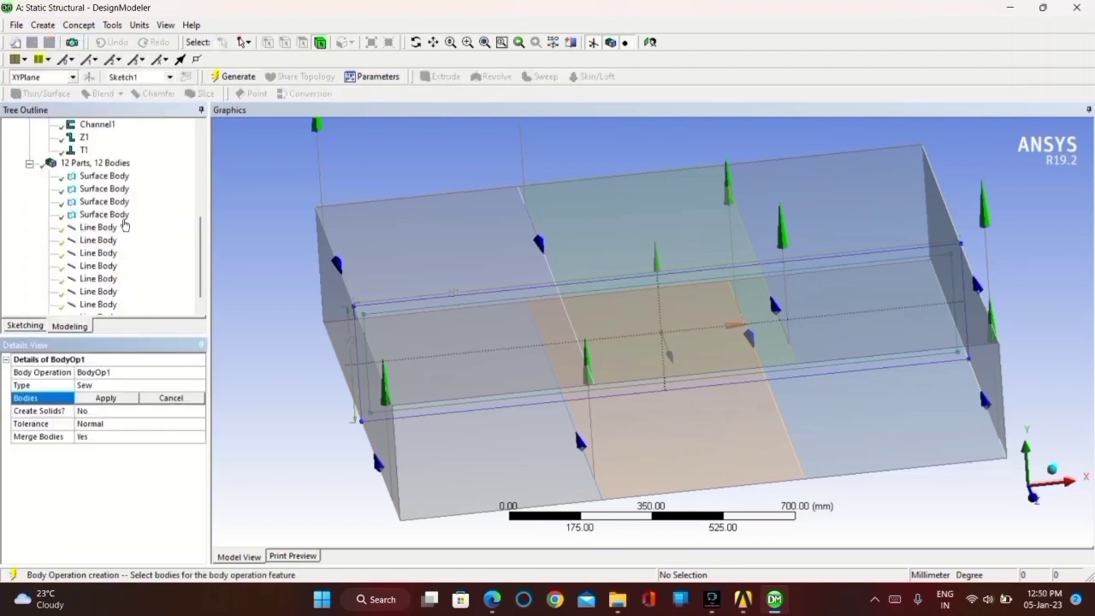
pyautogui.click(120, 214)
pyautogui.keyDown('ctrl'); pyautogui.click(126, 200); pyautogui.keyUp('ctrl')
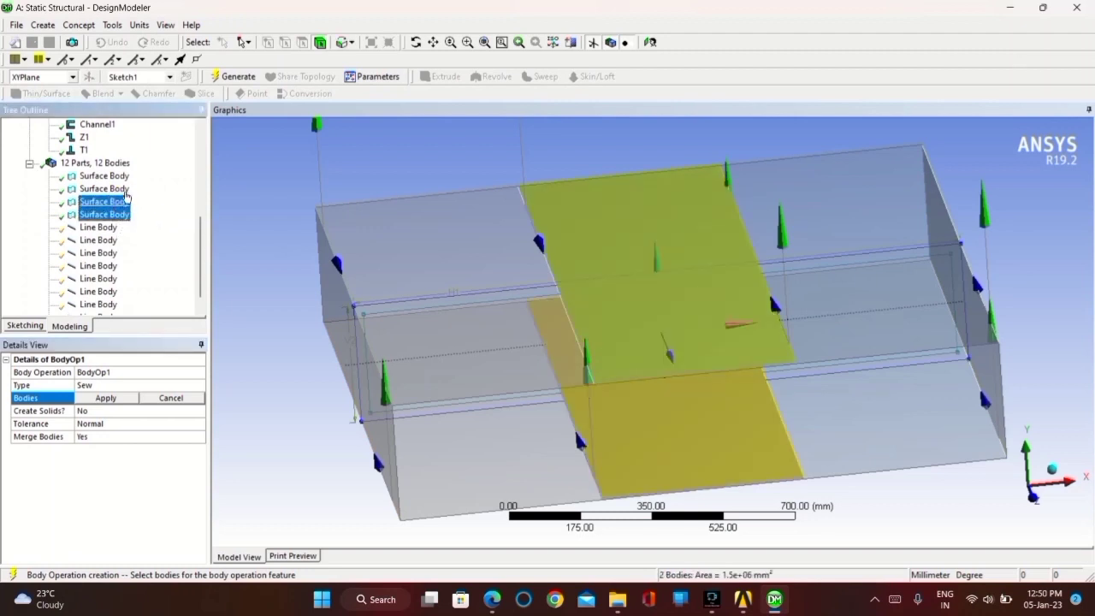
pyautogui.keyDown('ctrl'); pyautogui.click(116, 188); pyautogui.keyUp('ctrl')
pyautogui.keyDown('ctrl'); pyautogui.click(113, 176); pyautogui.keyUp('ctrl')
pyautogui.click(108, 401)
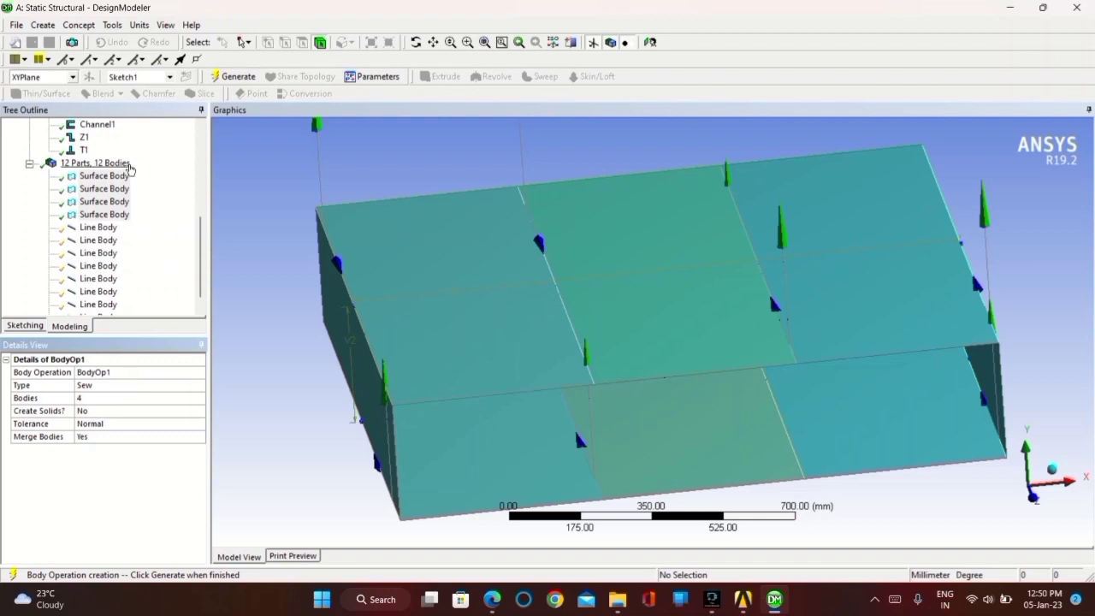
pyautogui.click(233, 77)
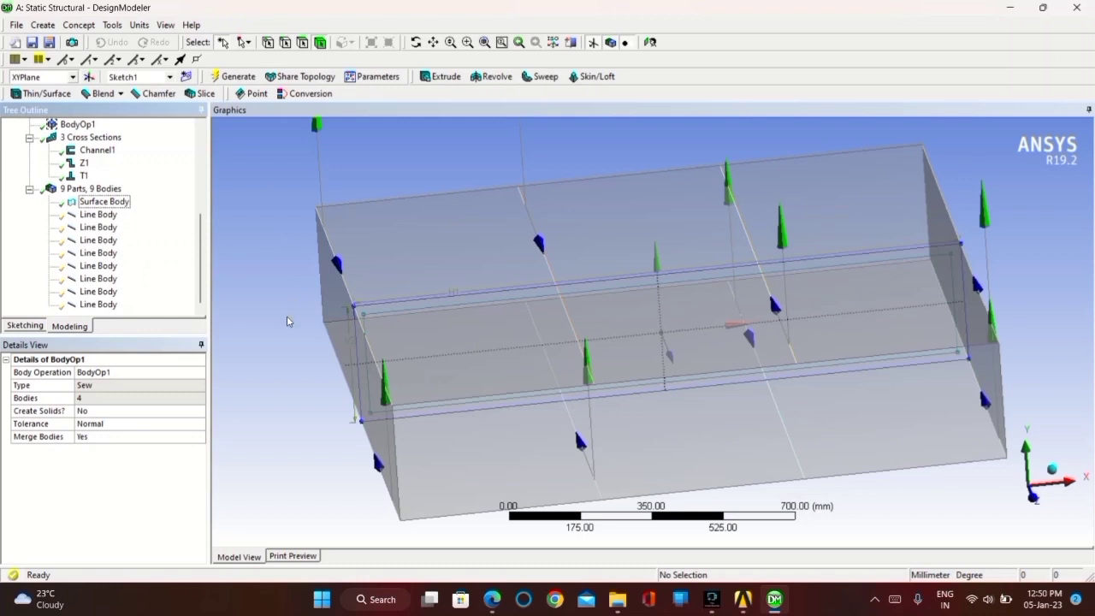
# Form a new part from the sewn surface body and all eight line bodies
pyautogui.click(115, 203)
pyautogui.keyDown('ctrl'); pyautogui.click(99, 214); pyautogui.keyUp('ctrl')
pyautogui.keyDown('ctrl'); pyautogui.click(98, 227); pyautogui.keyUp('ctrl')
pyautogui.keyDown('ctrl'); pyautogui.click(98, 240); pyautogui.keyUp('ctrl')
pyautogui.keyDown('ctrl'); pyautogui.click(98, 253); pyautogui.keyUp('ctrl')
pyautogui.keyDown('ctrl'); pyautogui.click(99, 265); pyautogui.keyUp('ctrl')
pyautogui.keyDown('ctrl'); pyautogui.click(99, 278); pyautogui.keyUp('ctrl')
pyautogui.keyDown('ctrl'); pyautogui.click(99, 291); pyautogui.keyUp('ctrl')
pyautogui.keyDown('ctrl'); pyautogui.click(98, 304); pyautogui.keyUp('ctrl')
pyautogui.rightClick(103, 266)
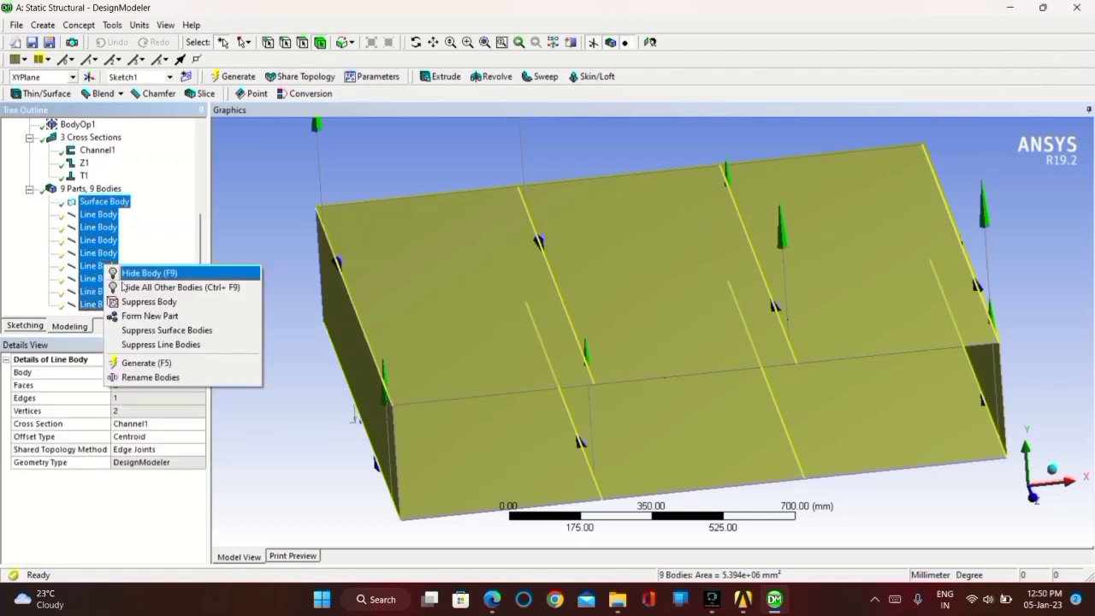
pyautogui.click(136, 315)
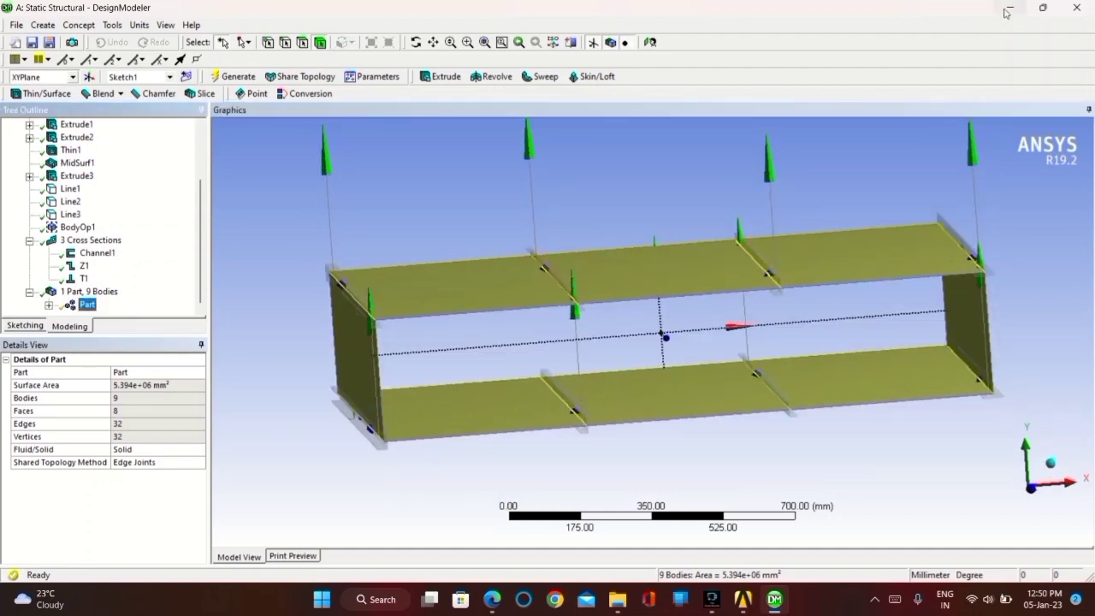
# Return to the Workbench project and open the Static Structural system's Model in Mechanical
pyautogui.click(1008, 10)
pyautogui.click(239, 151)
pyautogui.doubleClick(240, 152)
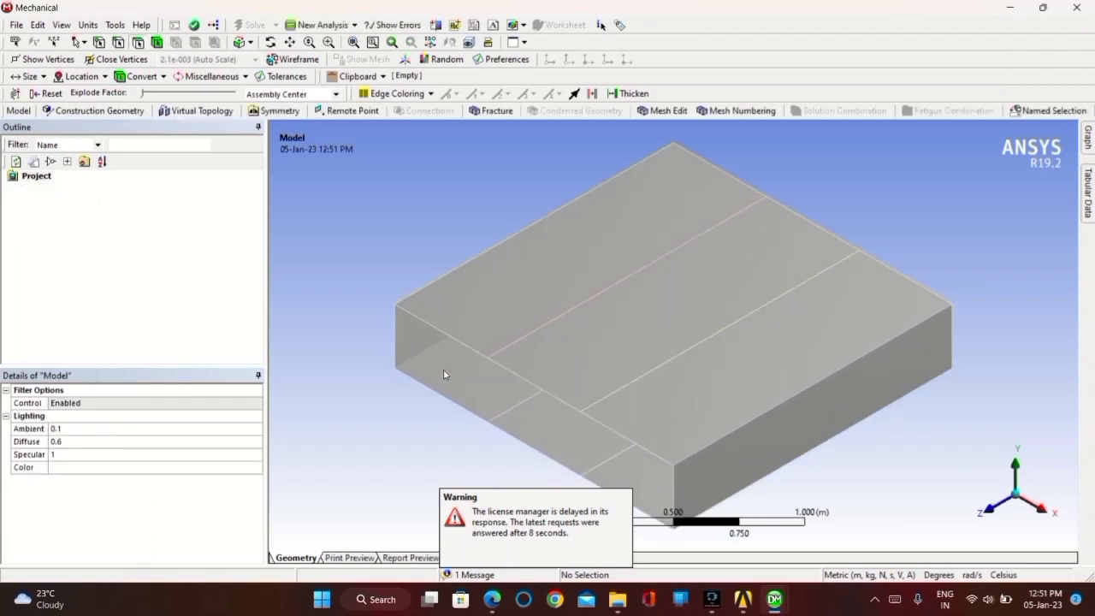
# Set Use Uniform Size Function For Sheets to Yes in the mesh settings and mesh the model
pyautogui.click(69, 256)
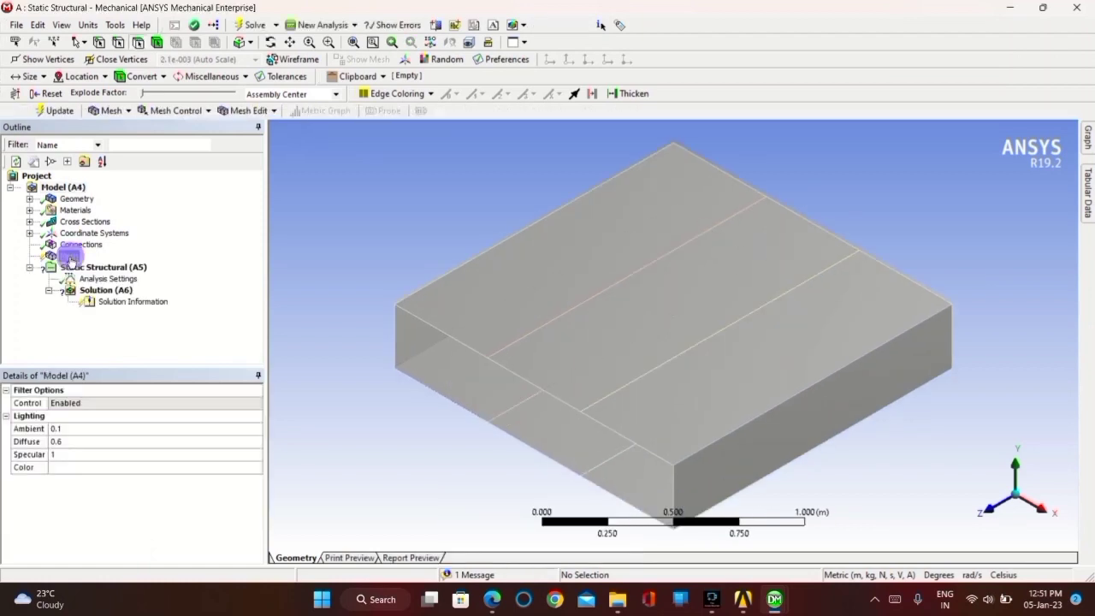
pyautogui.click(7, 469)
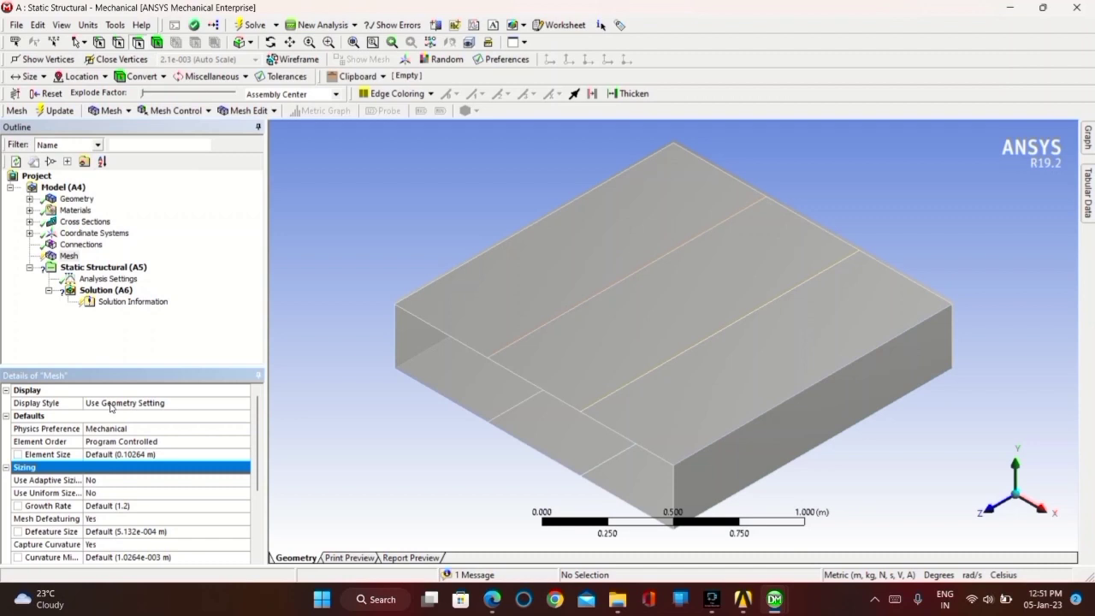
pyautogui.click(107, 493)
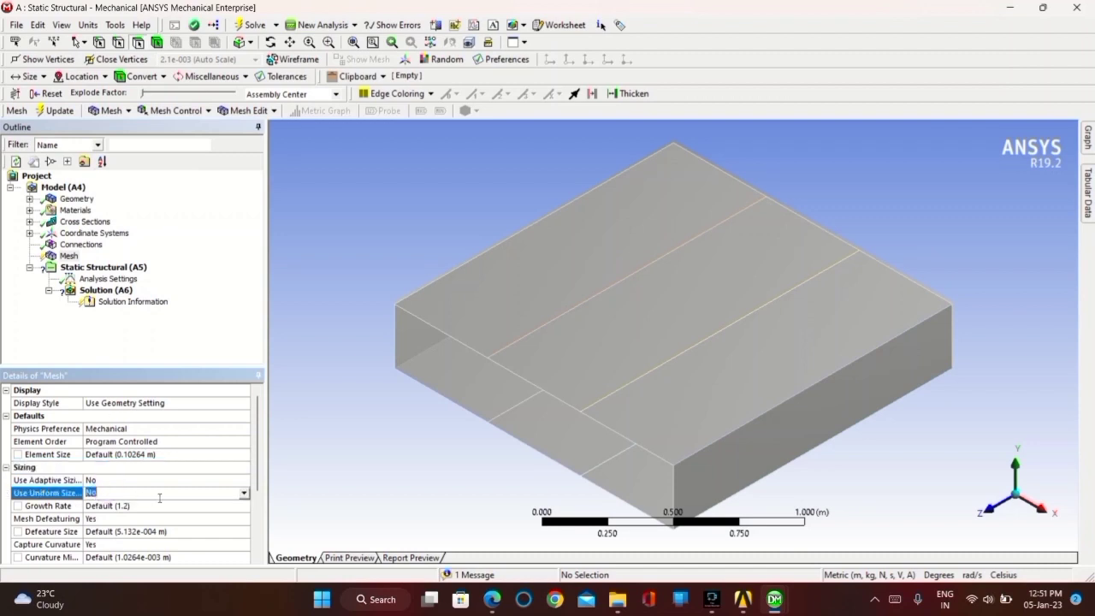
pyautogui.click(244, 494)
pyautogui.click(189, 513)
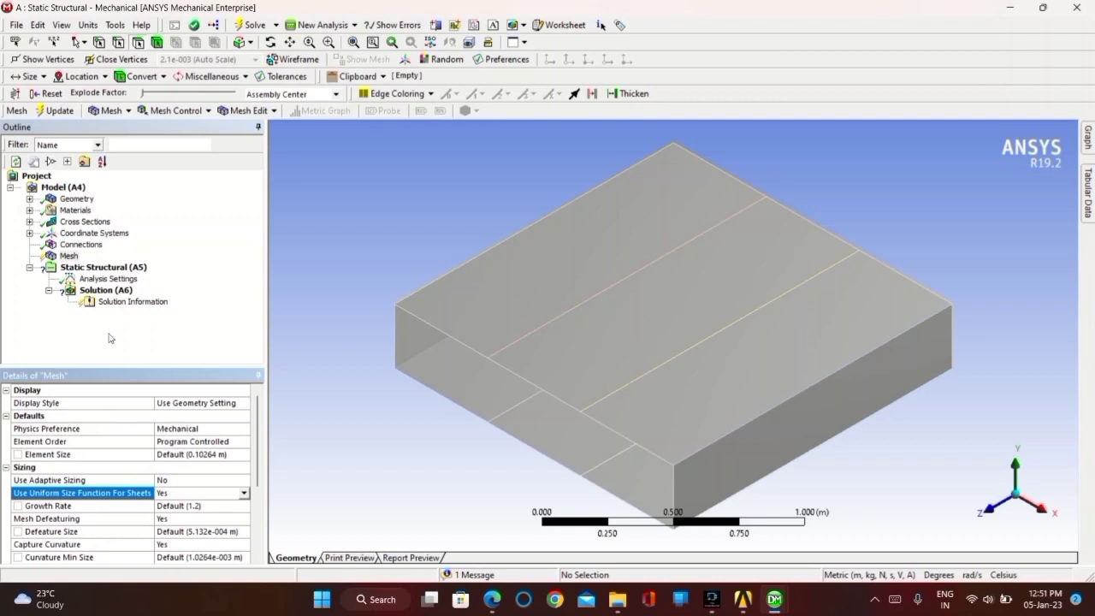
pyautogui.click(74, 111)
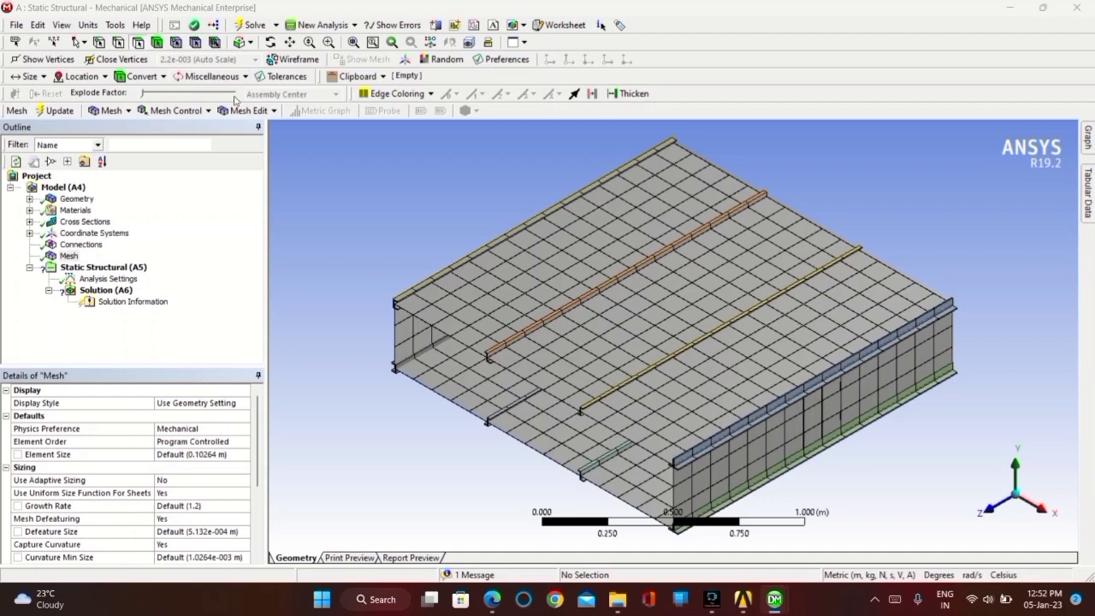
# Add a manual mesh connection with the top strip beside the -X wall as master geometry and its two long edges as slave geometry
pyautogui.click(247, 111)
pyautogui.click(251, 142)
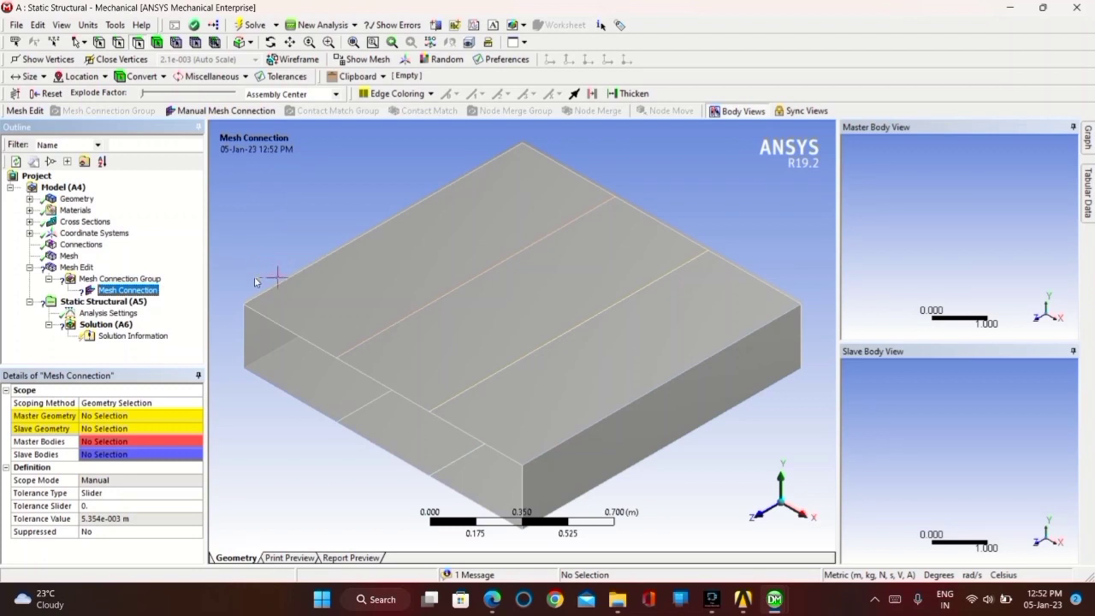
pyautogui.click(353, 299)
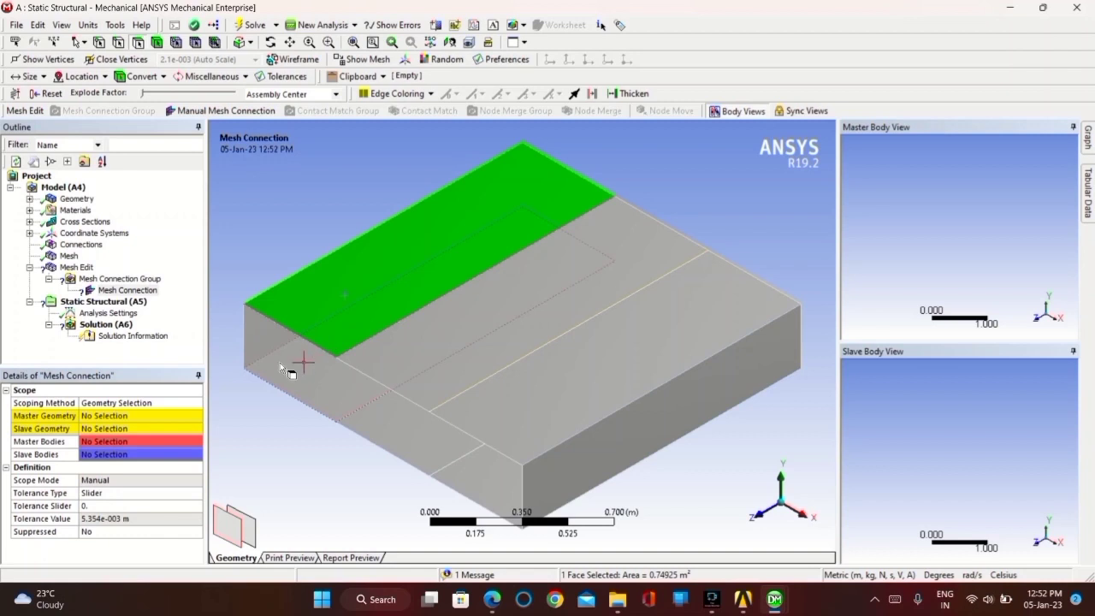
pyautogui.click(158, 417)
pyautogui.click(123, 416)
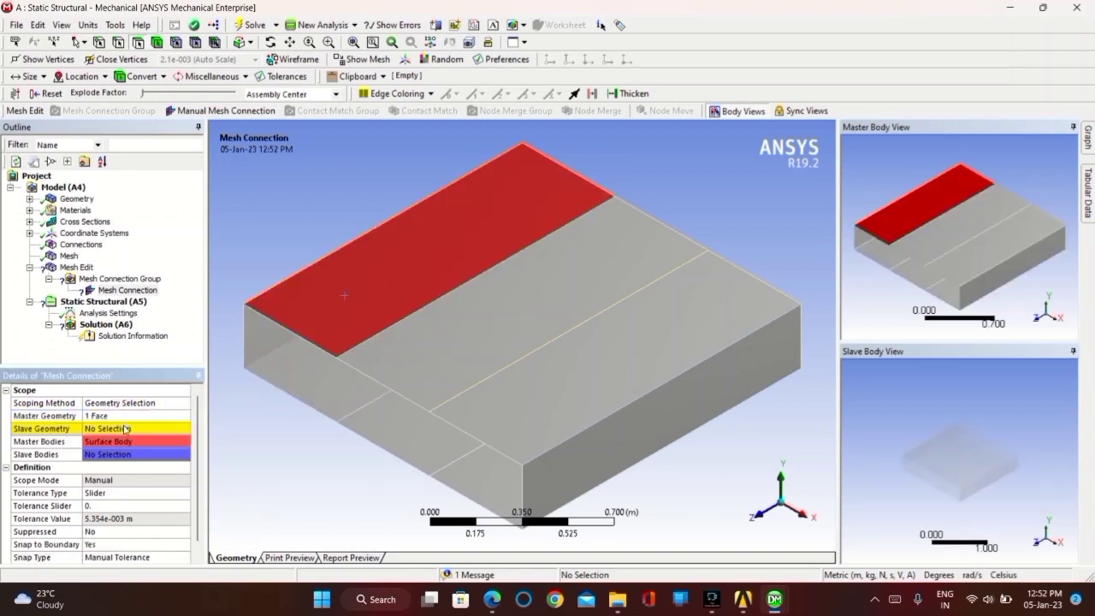
pyautogui.click(126, 428)
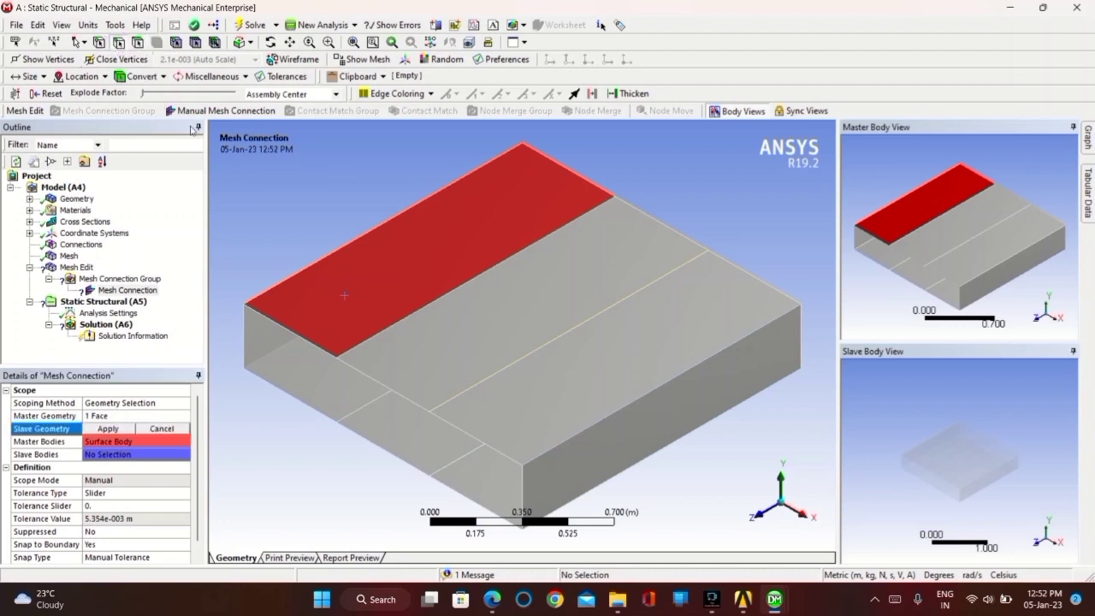
pyautogui.click(303, 274)
pyautogui.keyDown('ctrl'); pyautogui.click(385, 325); pyautogui.keyUp('ctrl')
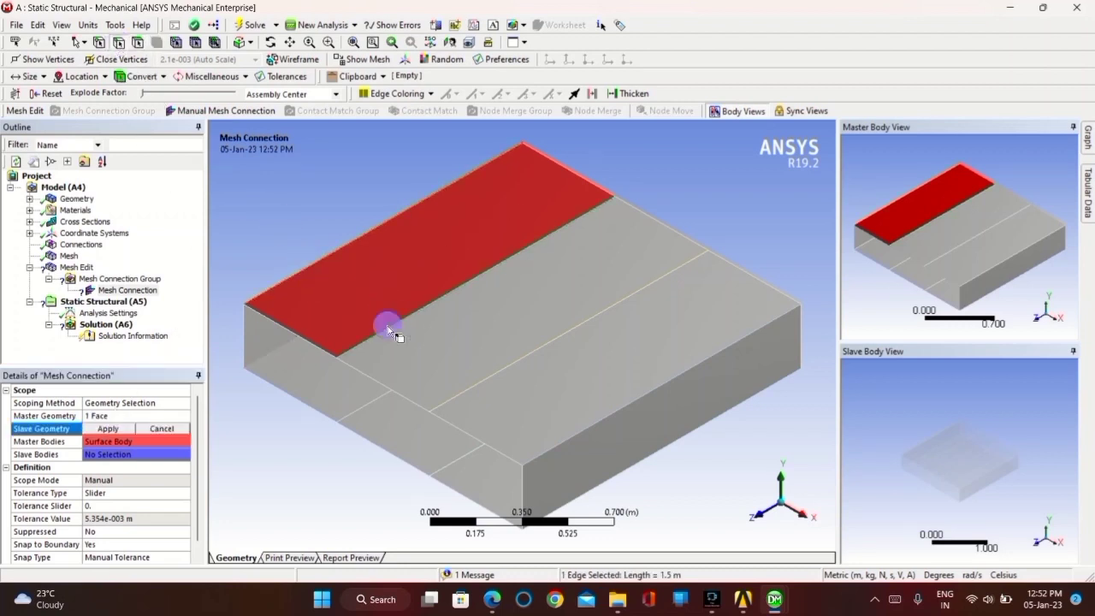
pyautogui.click(120, 430)
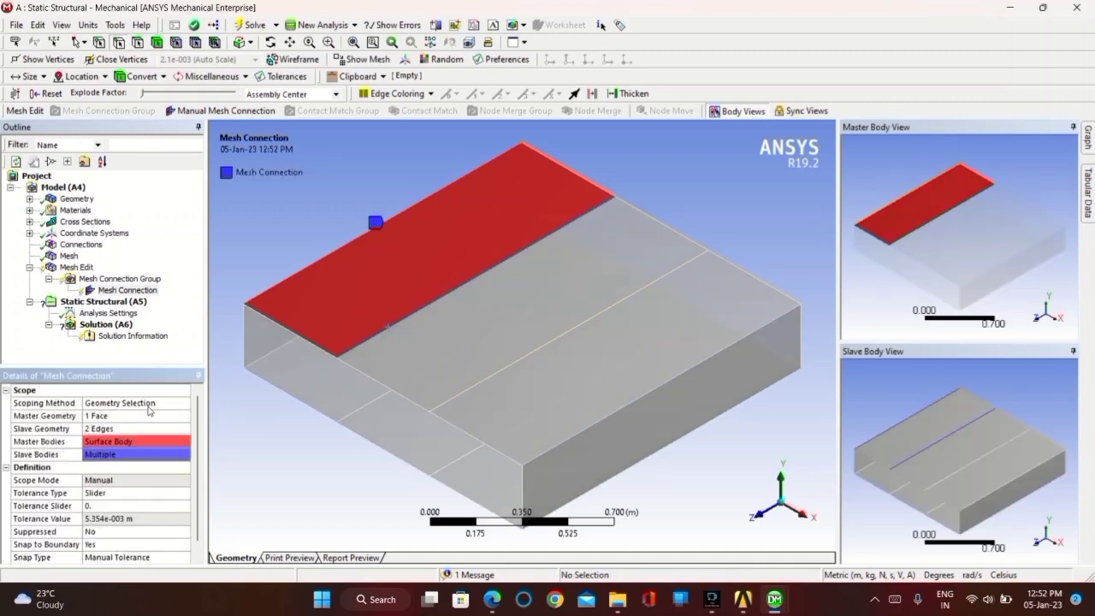
# Add a second manual mesh connection with the top middle strip as master geometry and its two long edges as slave geometry
pyautogui.click(48, 279)
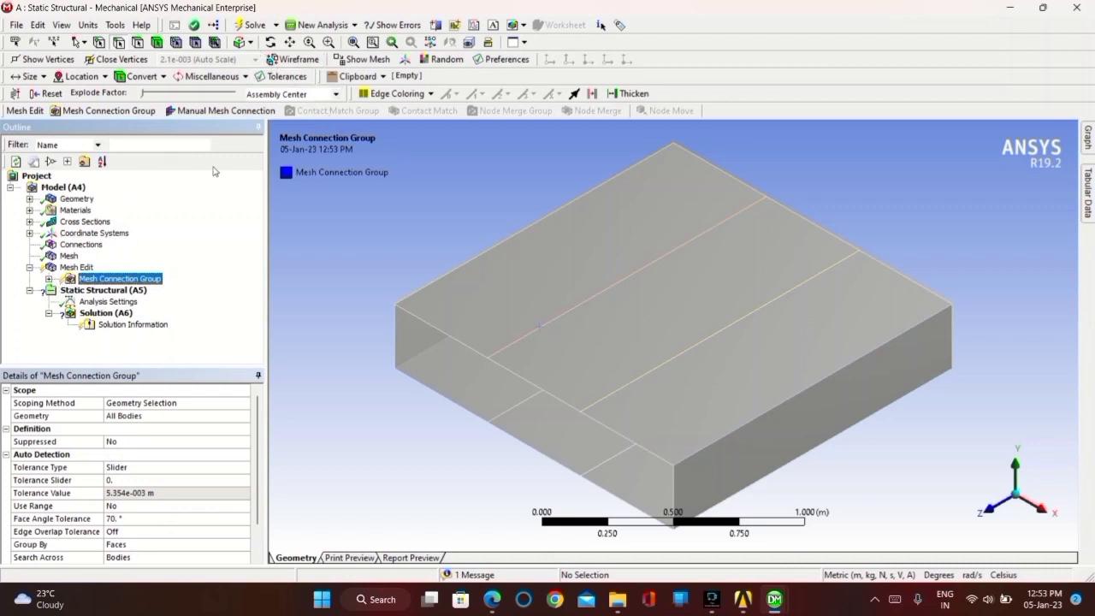
pyautogui.click(224, 110)
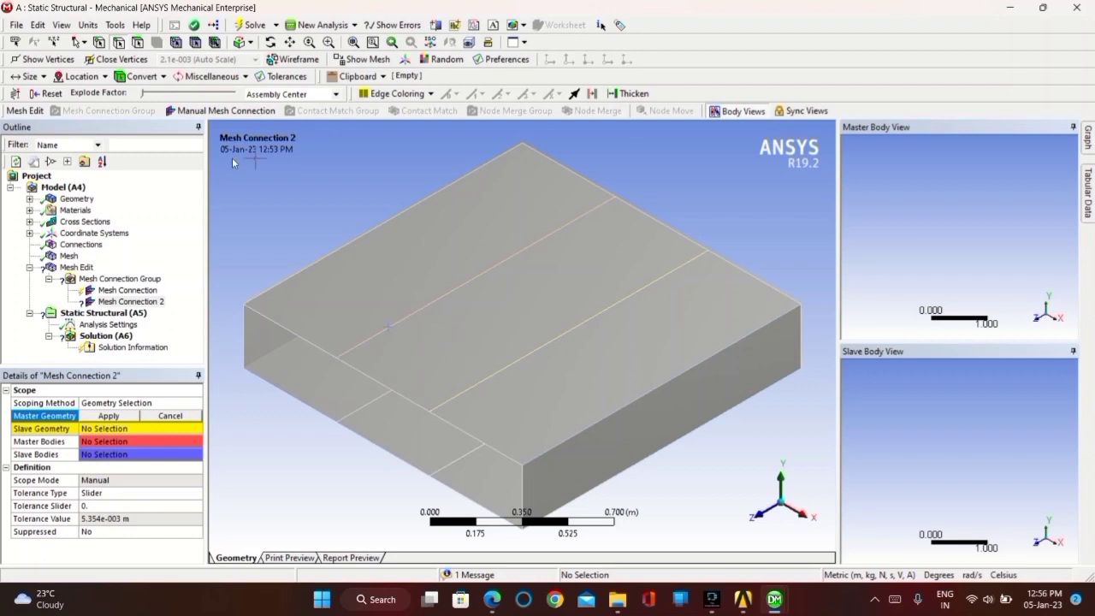
pyautogui.click(479, 316)
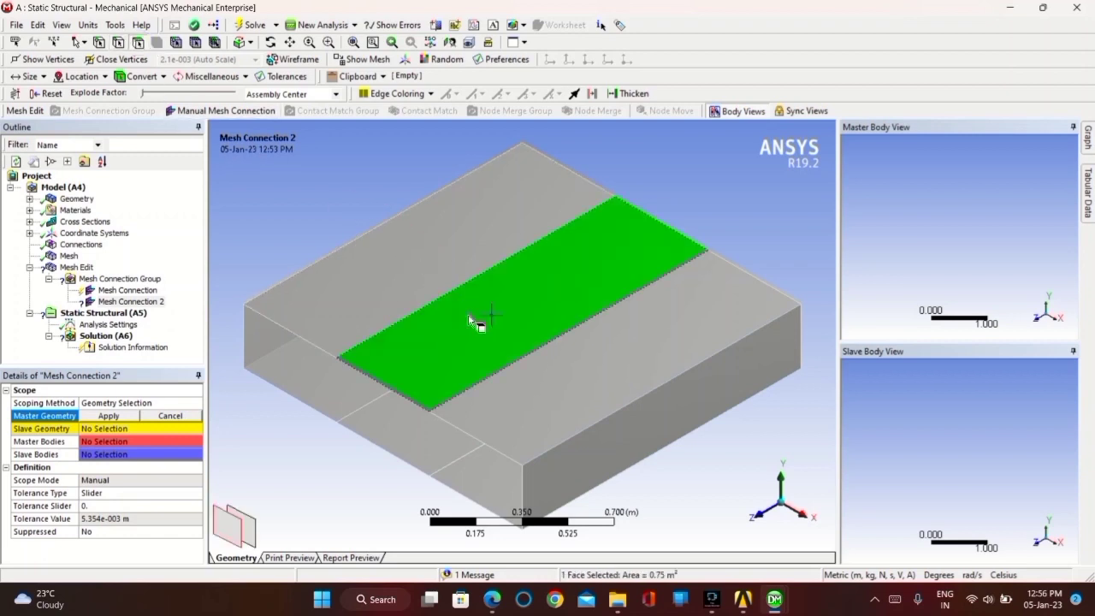
pyautogui.click(105, 417)
pyautogui.click(99, 429)
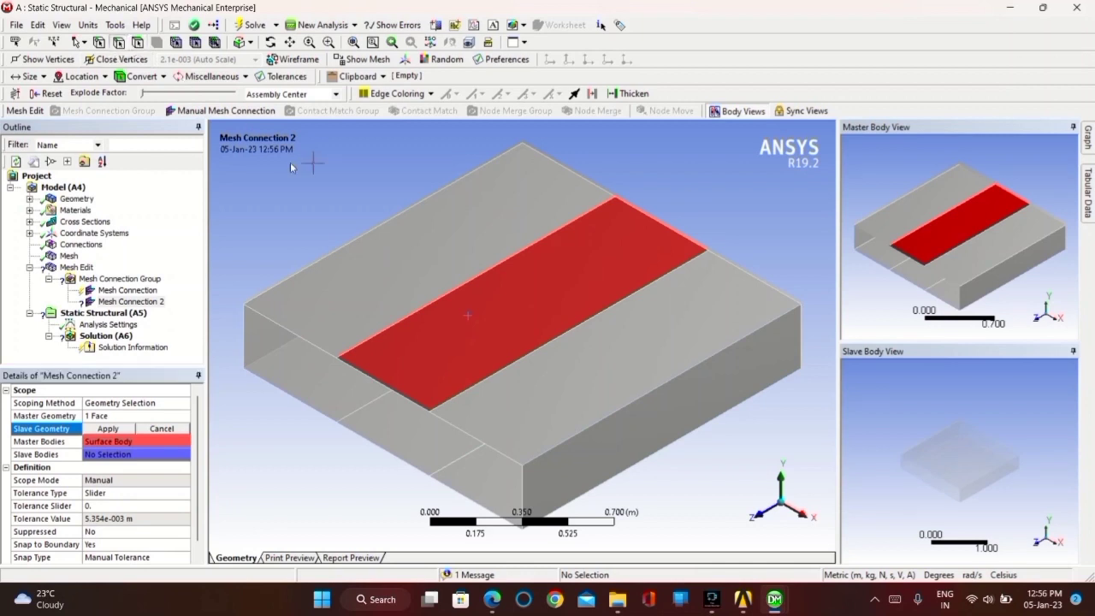
pyautogui.click(399, 321)
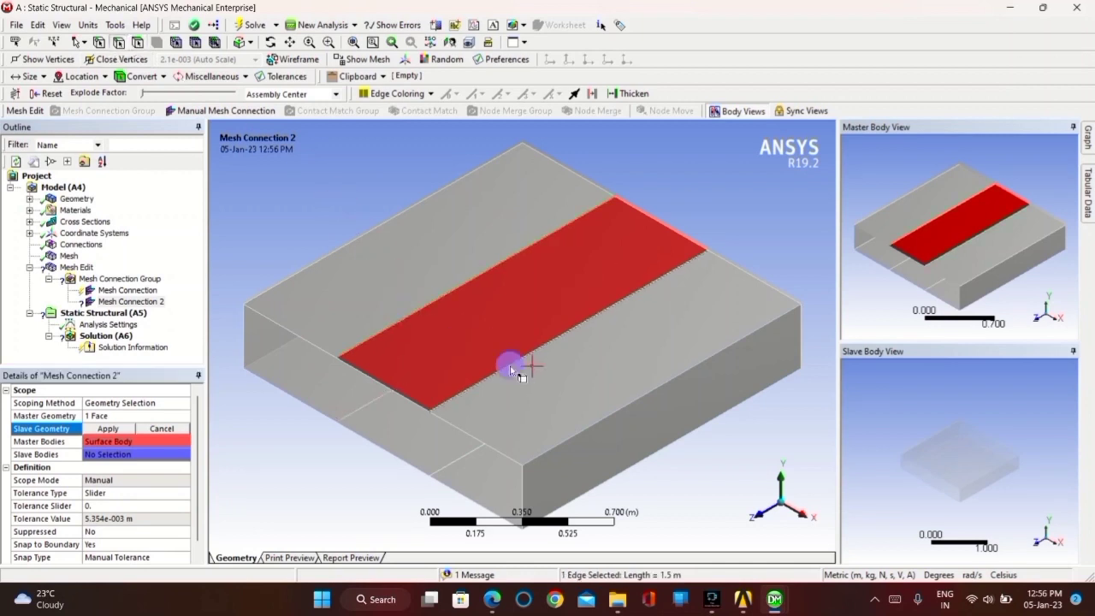
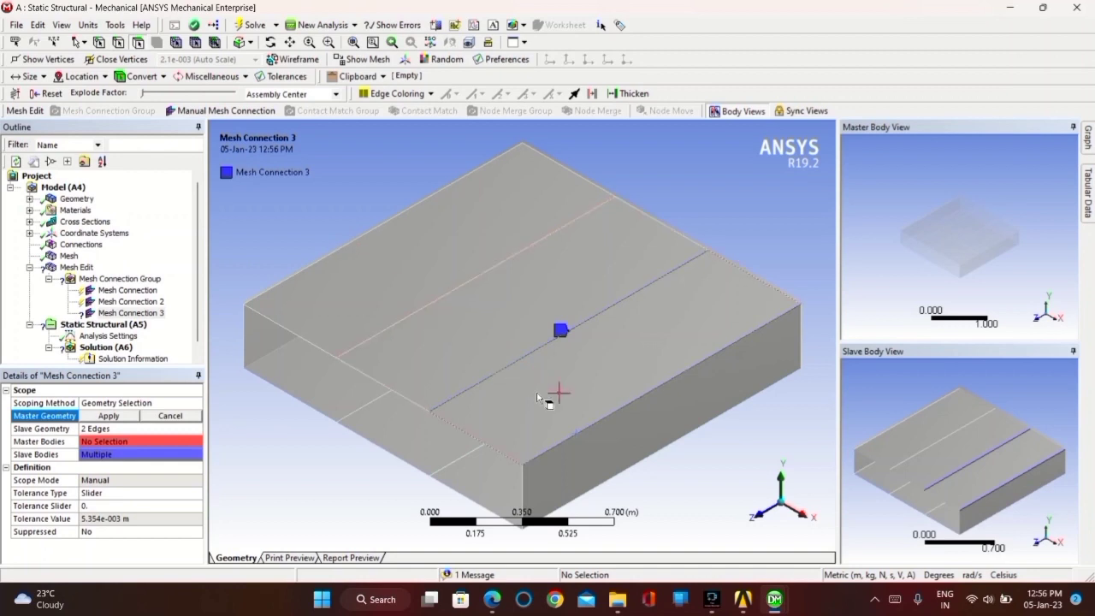
# Set the top strip beside the +X side wall as the third mesh connection's master geometry
pyautogui.click(543, 392)
pyautogui.click(128, 416)
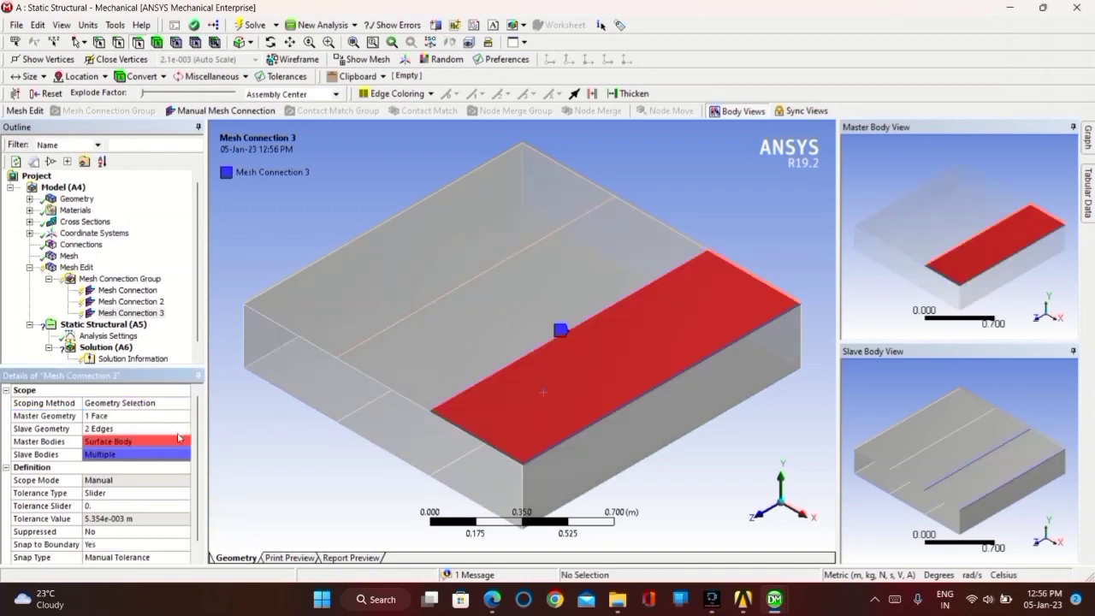
# Add a fourth manual mesh connection with the +X side wall as master geometry and its two long edges as slave geometry
pyautogui.click(185, 111)
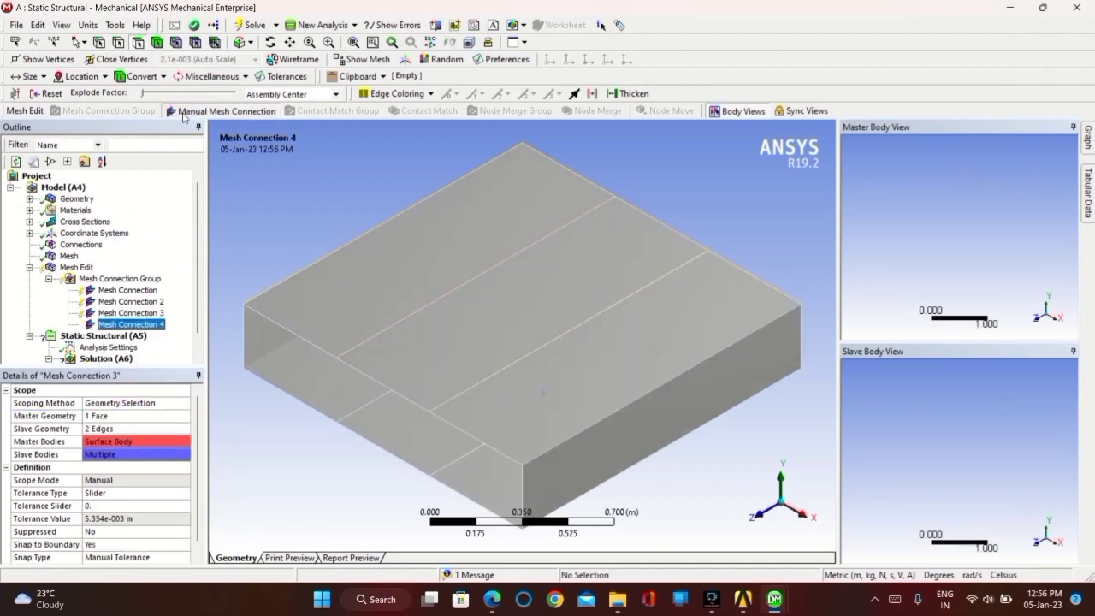
pyautogui.moveTo(491, 404); pyautogui.dragTo(448, 390)
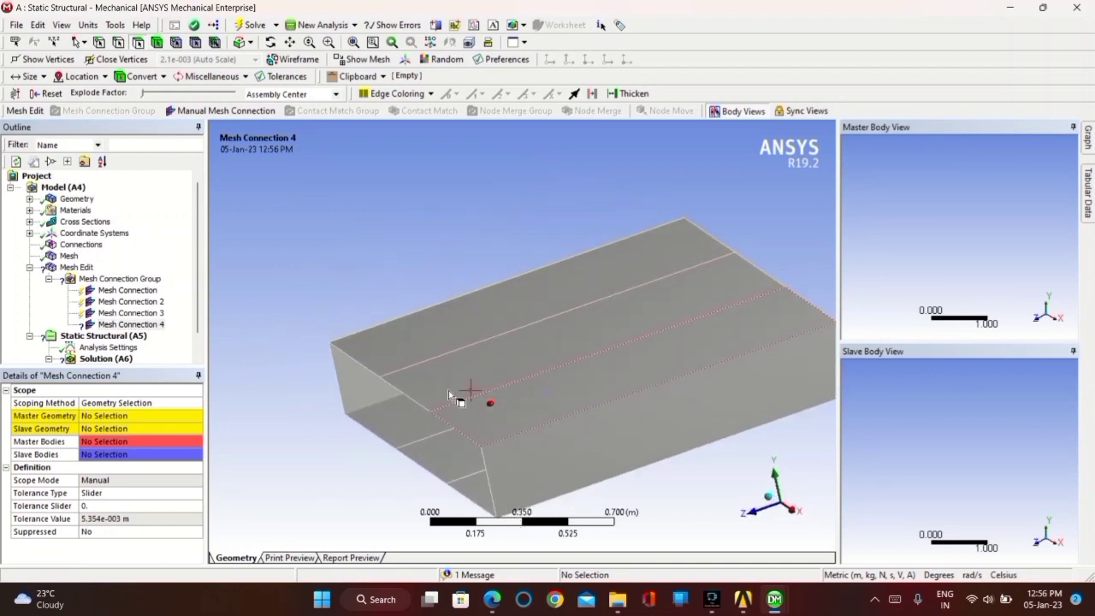
pyautogui.click(172, 432)
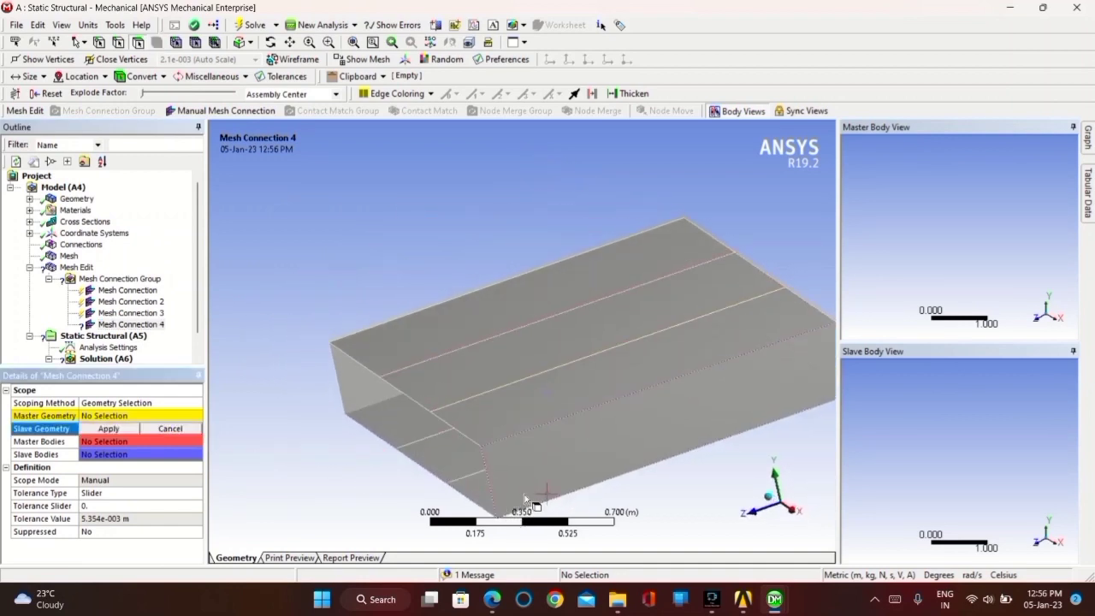
pyautogui.click(539, 470)
pyautogui.click(110, 428)
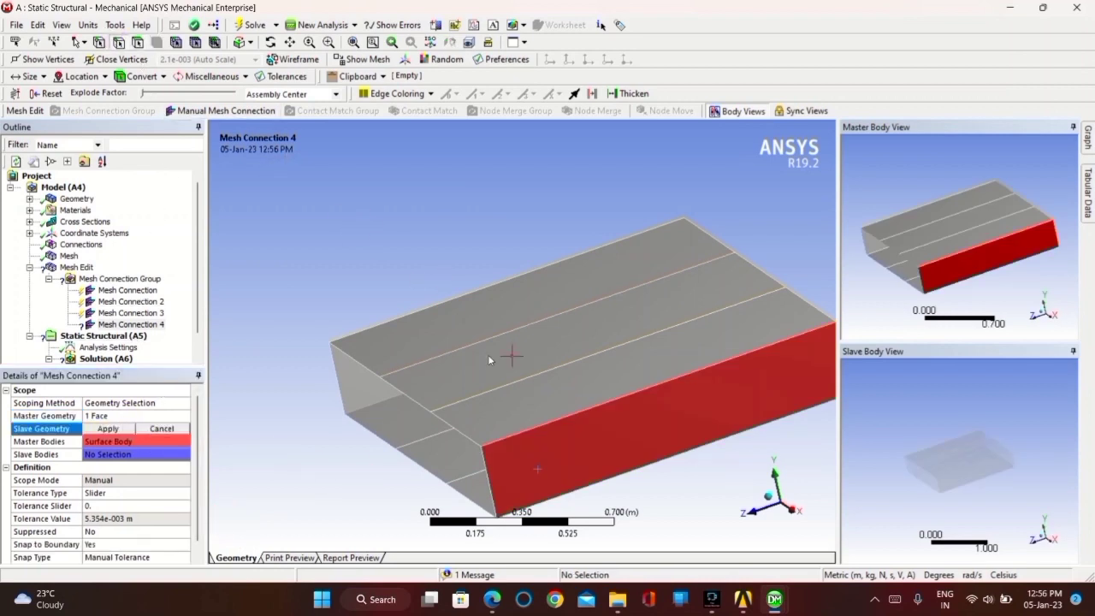
pyautogui.click(547, 428)
pyautogui.keyDown('ctrl'); pyautogui.click(591, 484); pyautogui.keyUp('ctrl')
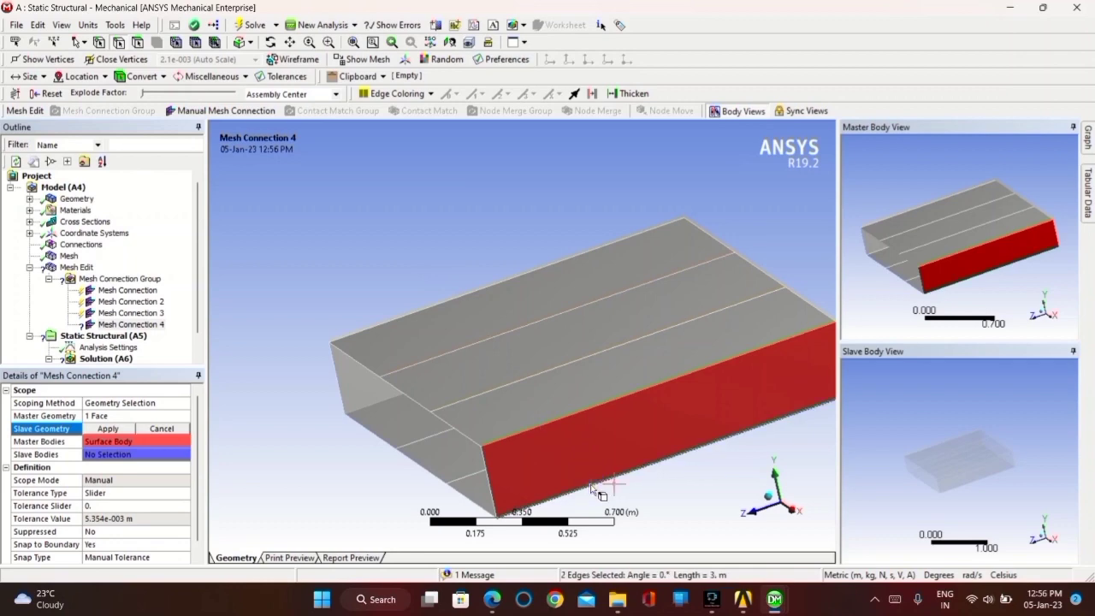
pyautogui.click(111, 430)
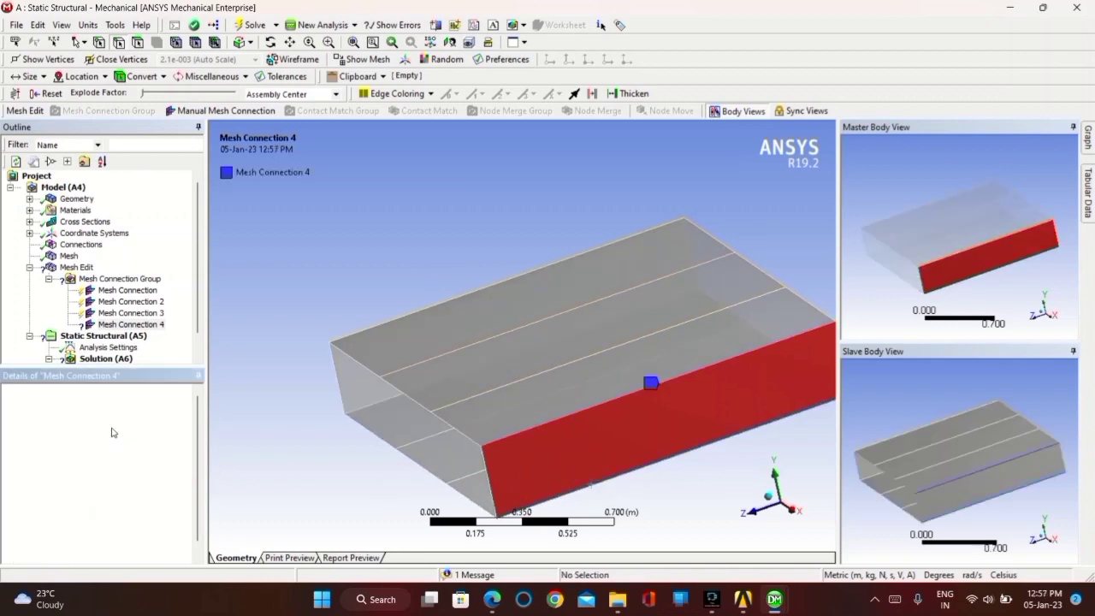
# Add a fifth manual mesh connection with the bottom strip beside the +X side wall as master geometry and its two long edges as slave geometry
pyautogui.moveTo(436, 425); pyautogui.dragTo(363, 344, button='middle')
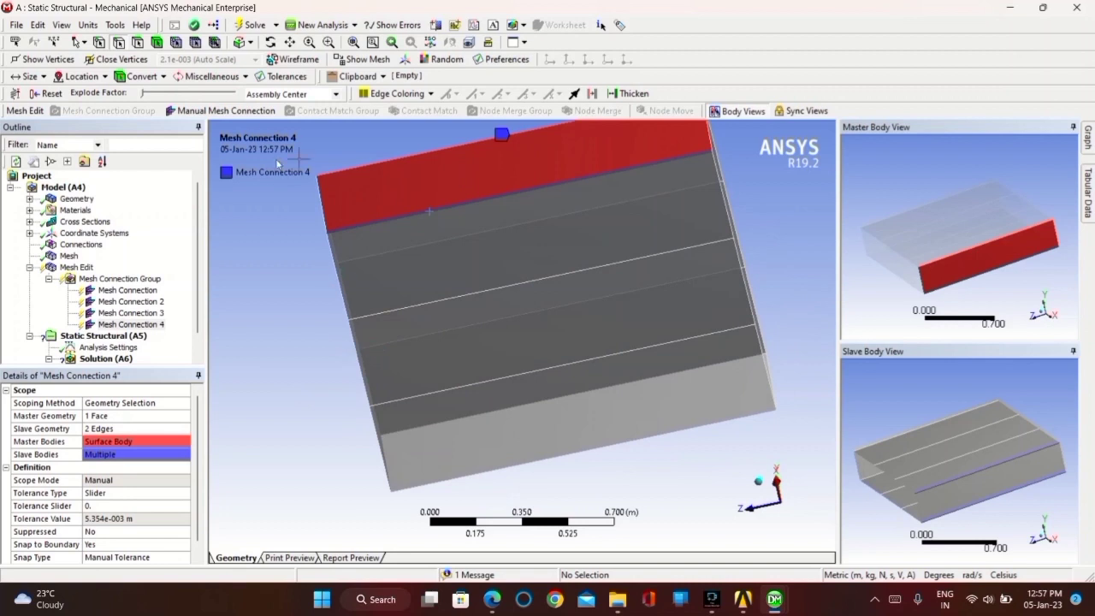
pyautogui.click(199, 110)
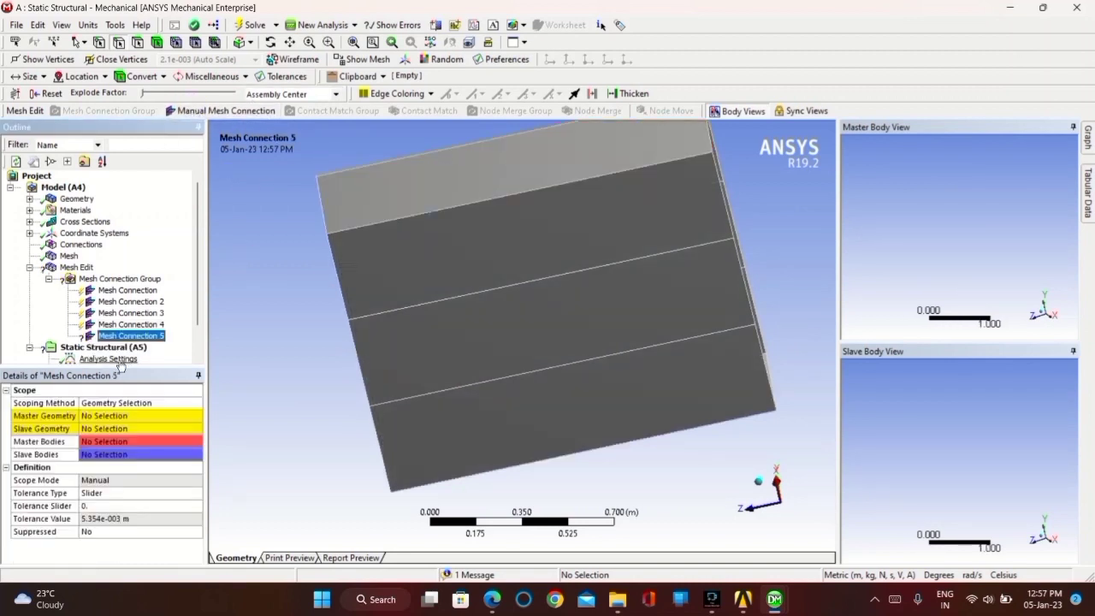
pyautogui.click(118, 416)
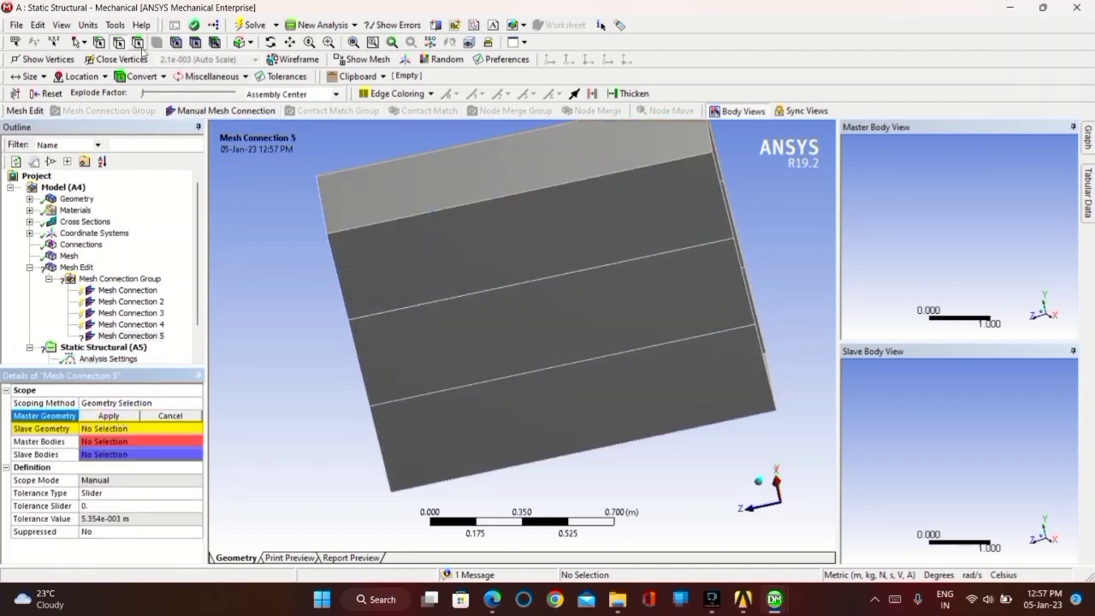
pyautogui.click(133, 429)
pyautogui.click(363, 225)
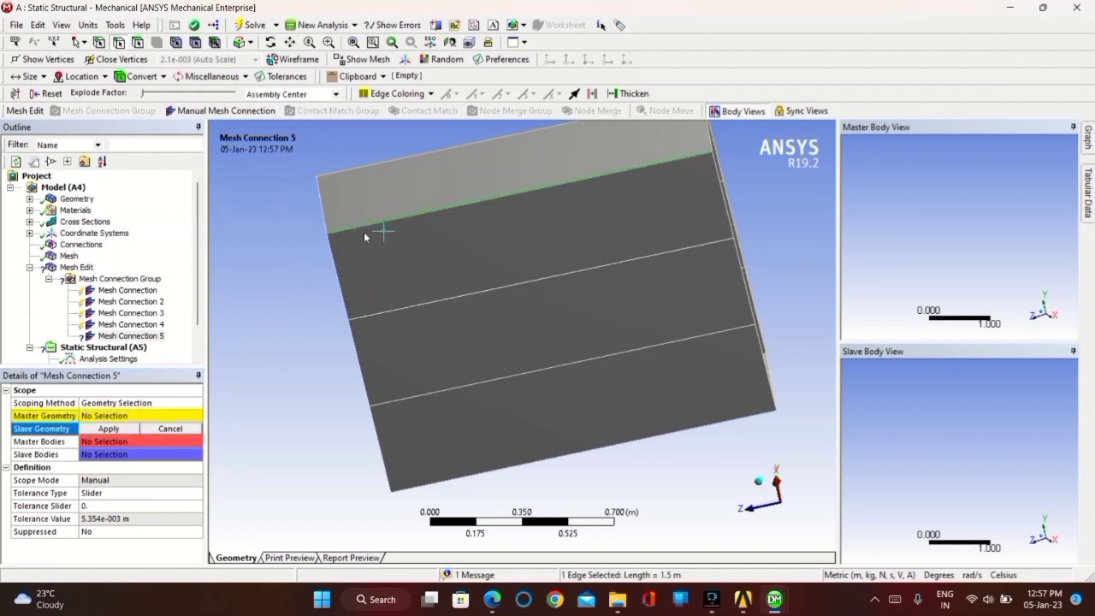
pyautogui.keyDown('ctrl'); pyautogui.click(422, 304); pyautogui.keyUp('ctrl')
pyautogui.click(111, 429)
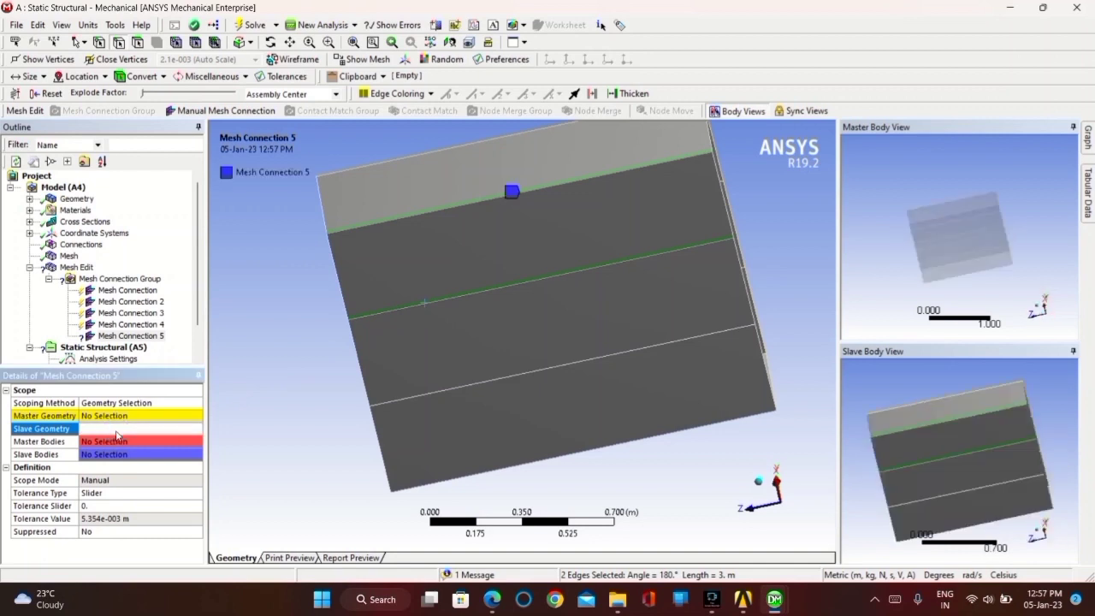
pyautogui.click(140, 44)
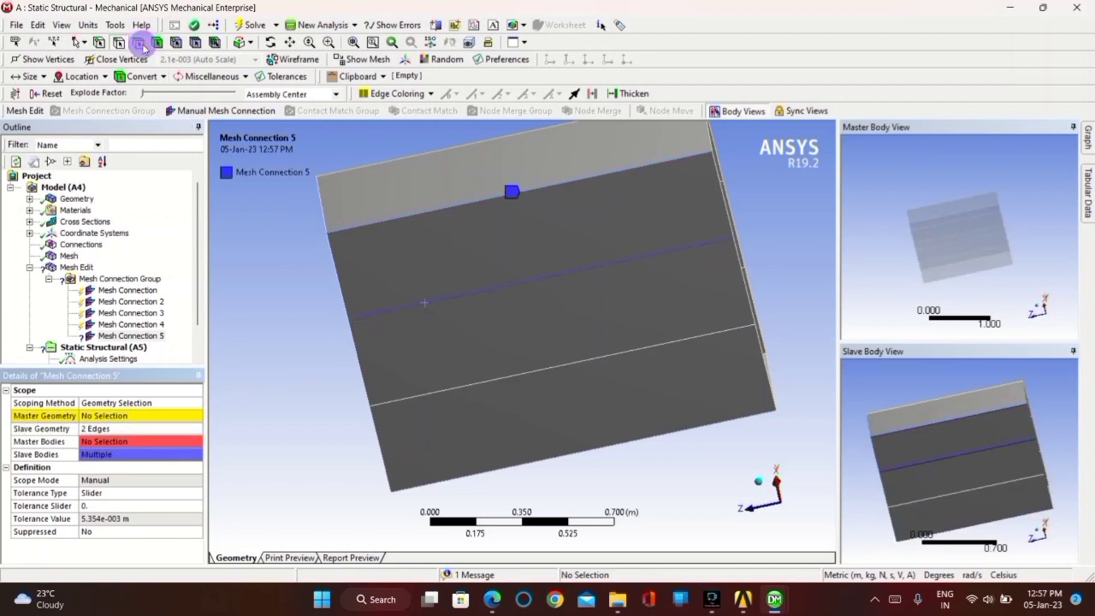
pyautogui.click(137, 416)
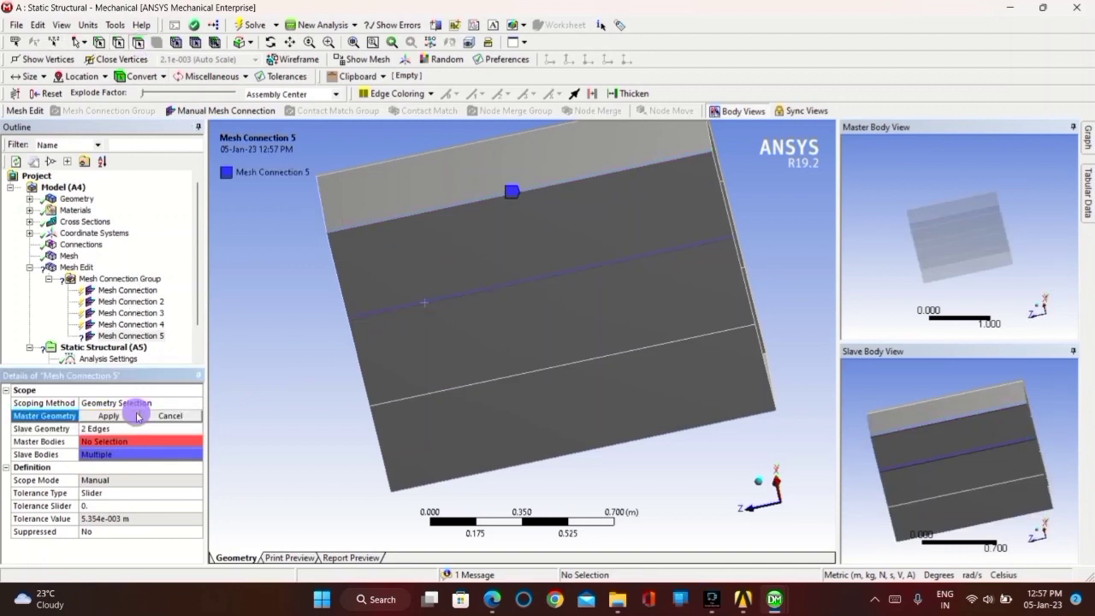
pyautogui.click(443, 258)
pyautogui.click(118, 418)
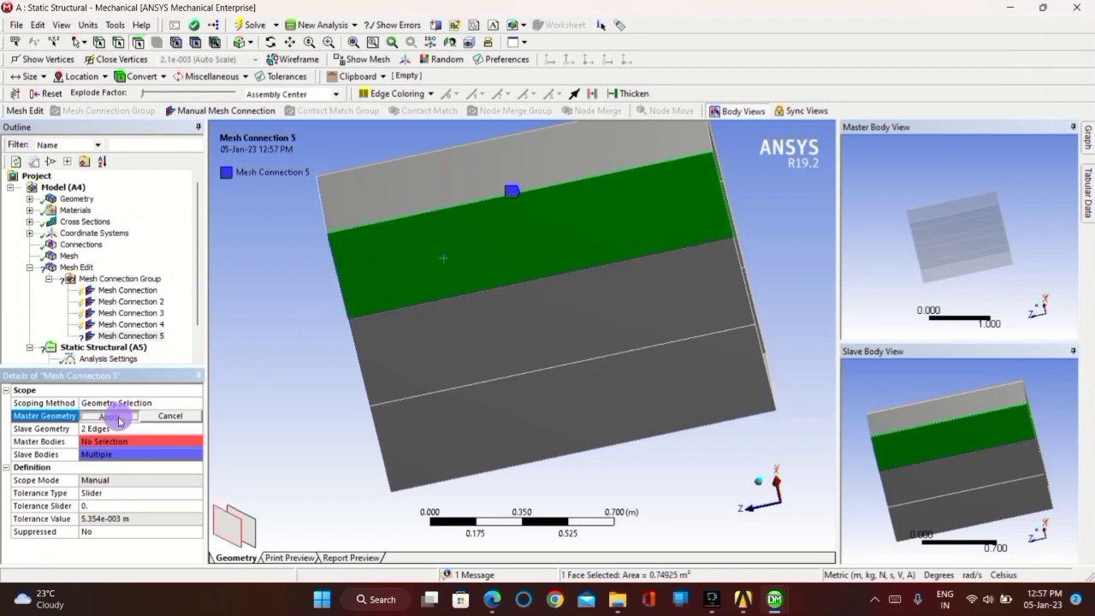
# Add a sixth manual mesh connection with the bottom middle strip as master geometry and its two long edges as slave geometry
pyautogui.click(198, 113)
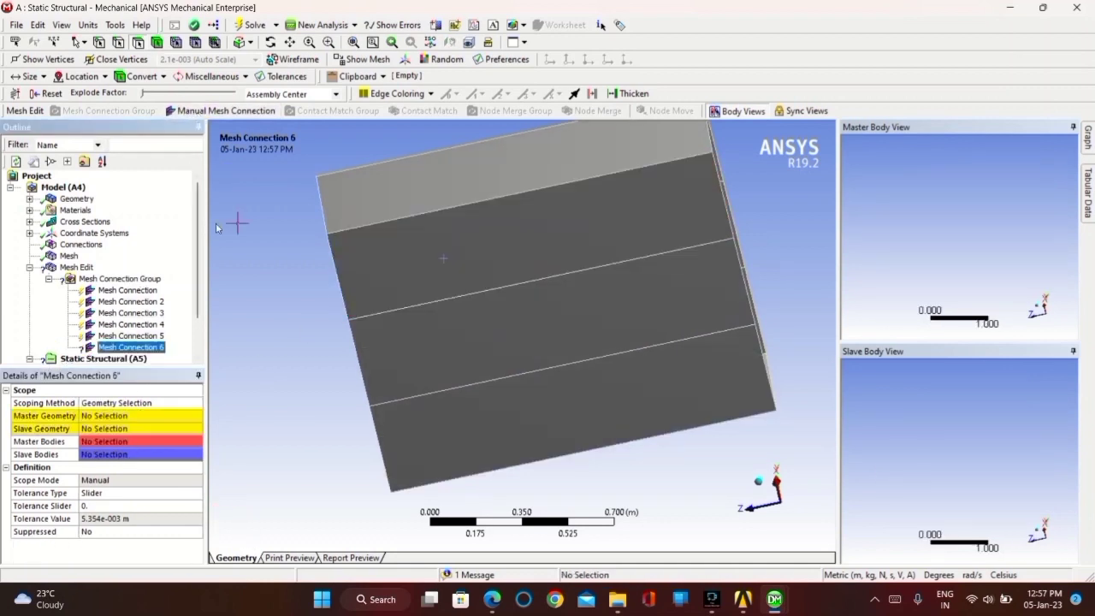
pyautogui.click(396, 342)
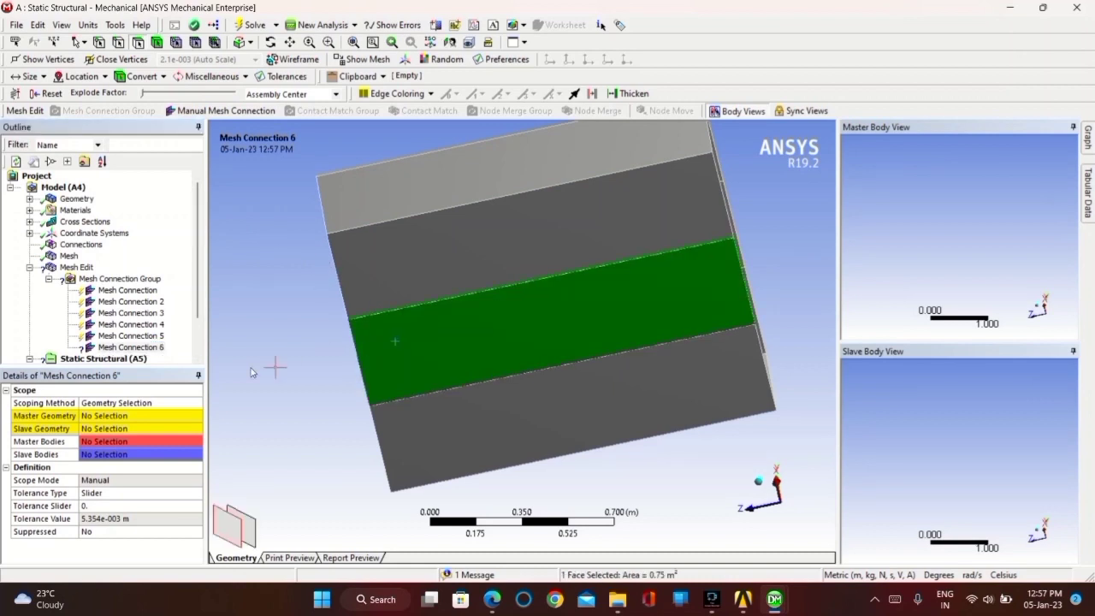
pyautogui.click(130, 415)
pyautogui.click(129, 417)
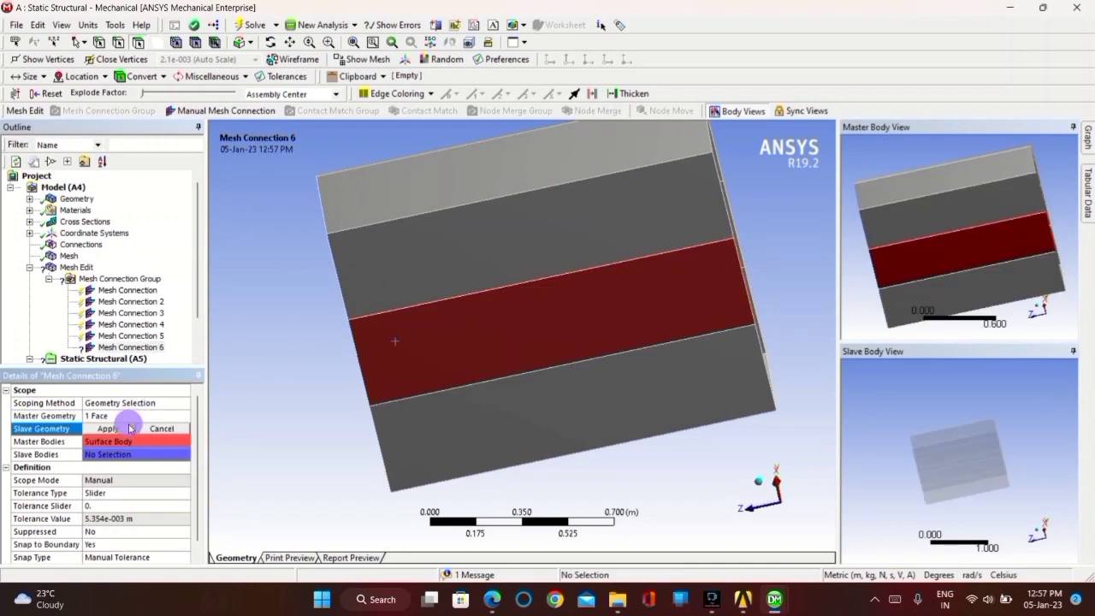
pyautogui.click(391, 311)
pyautogui.keyDown('ctrl'); pyautogui.click(466, 392); pyautogui.keyUp('ctrl')
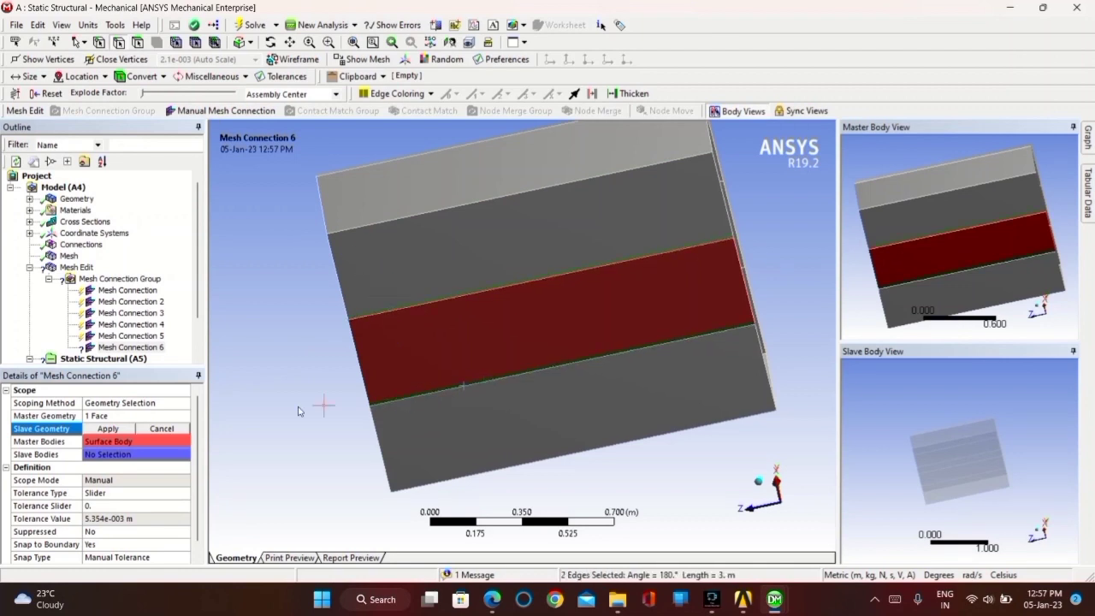
pyautogui.click(130, 431)
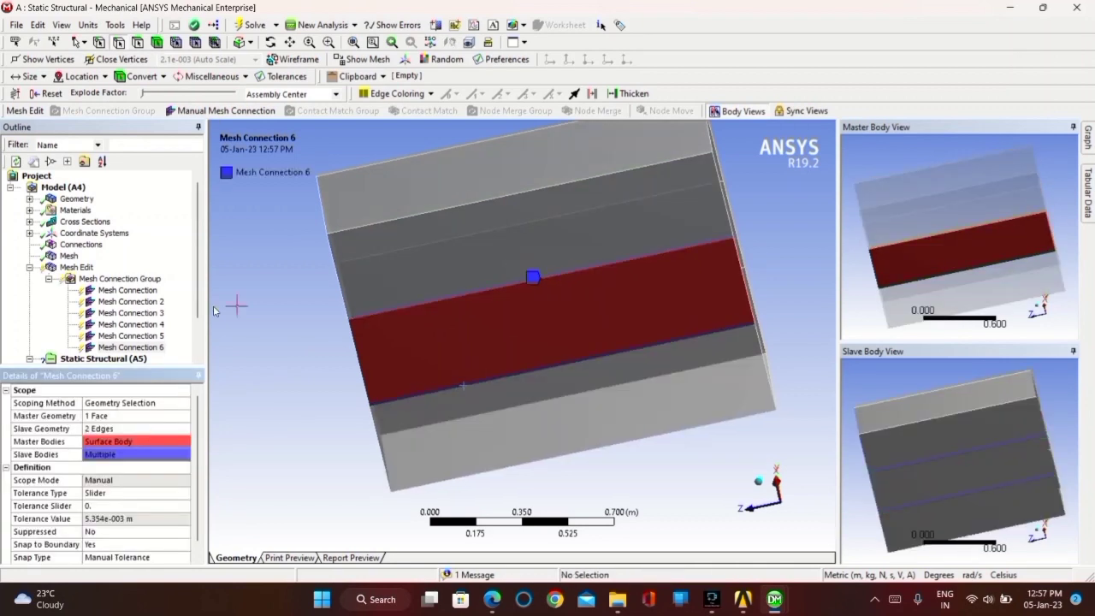
# Add a seventh manual mesh connection with both long edges of the bottom strip beside the -X wall as slave geometry
pyautogui.click(220, 111)
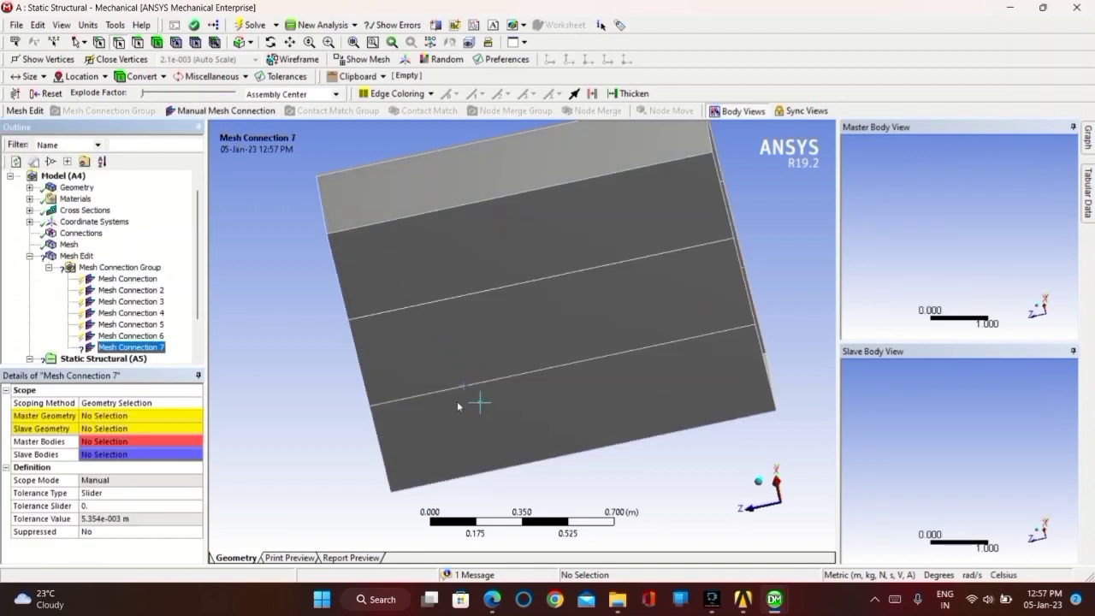
pyautogui.click(104, 417)
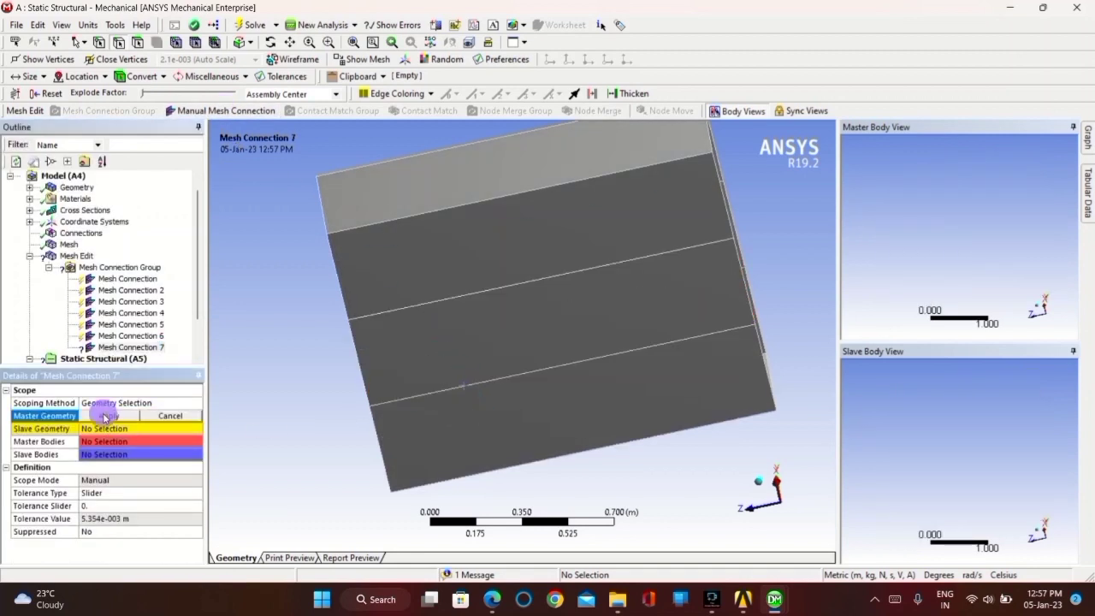
pyautogui.click(104, 431)
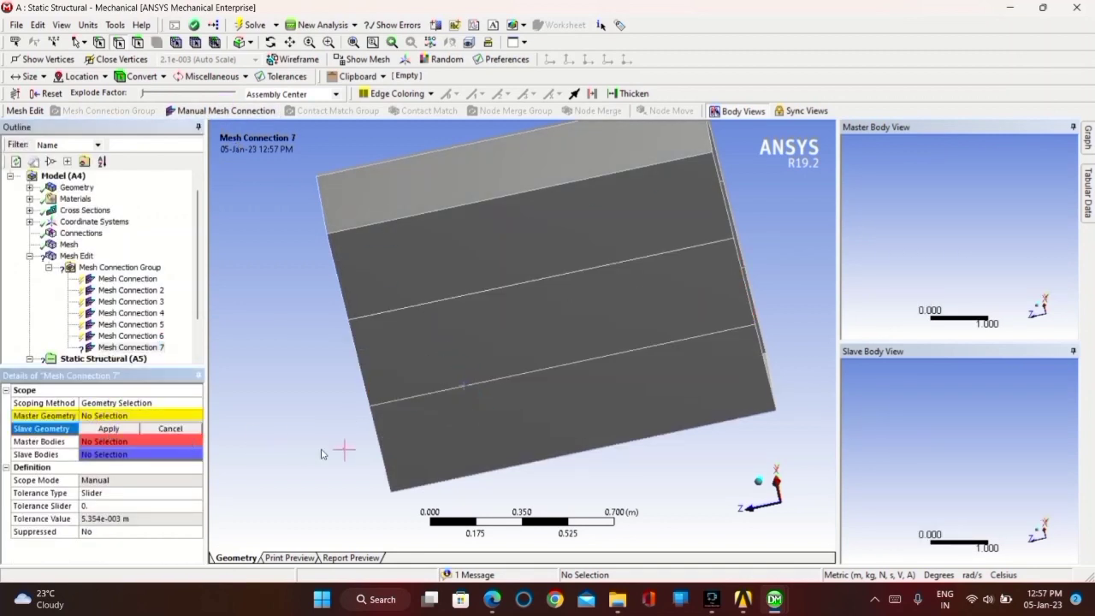
pyautogui.click(411, 400)
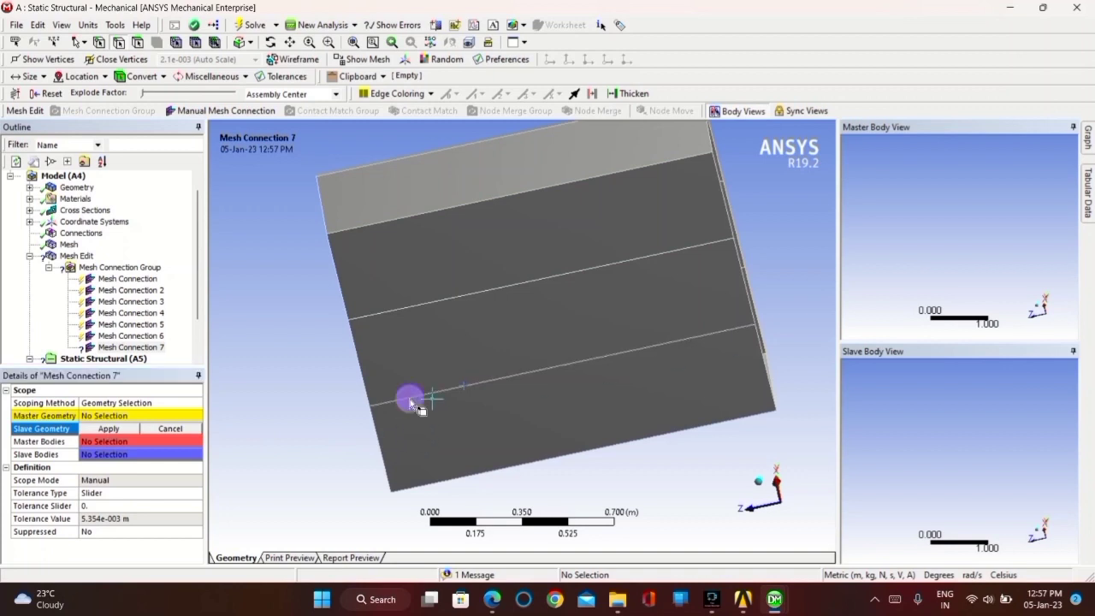
pyautogui.click(469, 474)
pyautogui.click(114, 429)
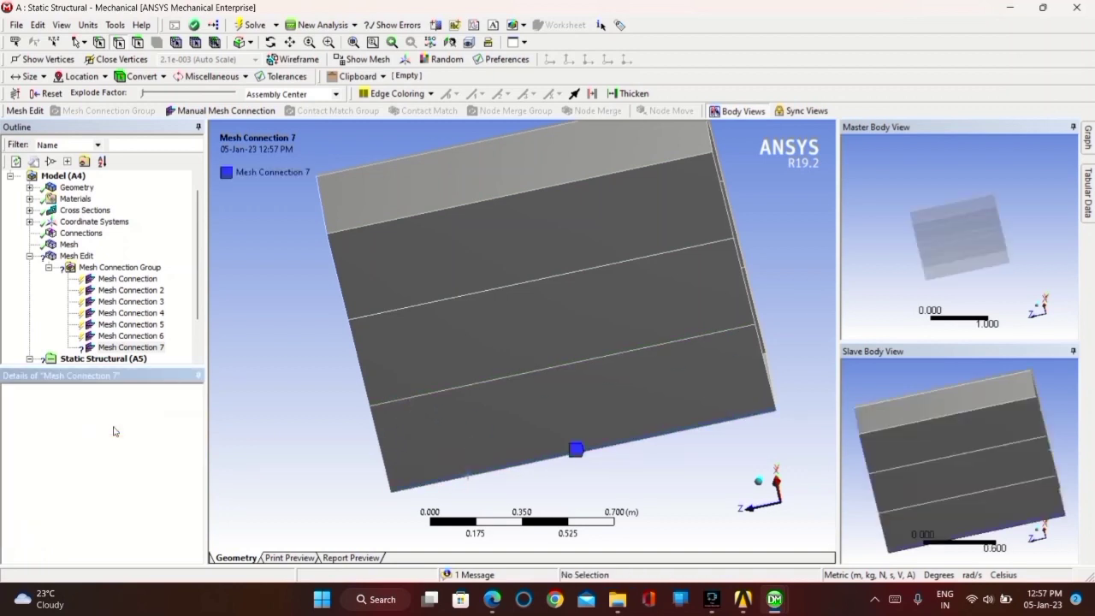
pyautogui.click(421, 451)
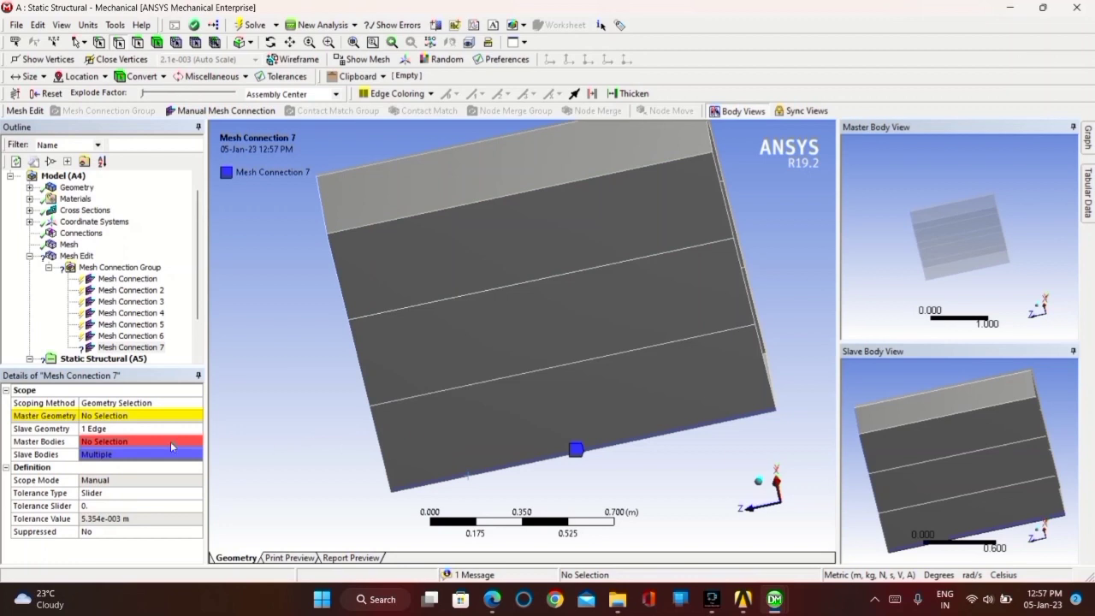
pyautogui.click(104, 430)
pyautogui.keyDown('ctrl'); pyautogui.click(437, 391); pyautogui.keyUp('ctrl')
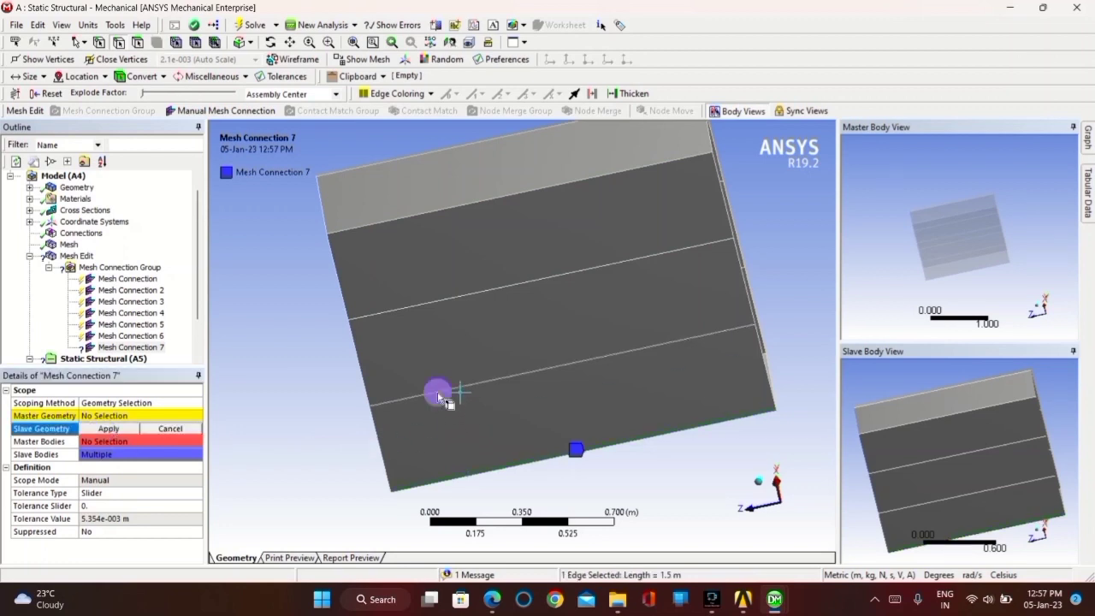
pyautogui.click(109, 428)
# Set the bottom strip beside the -X wall as the seventh mesh connection's master geometry
pyautogui.click(119, 416)
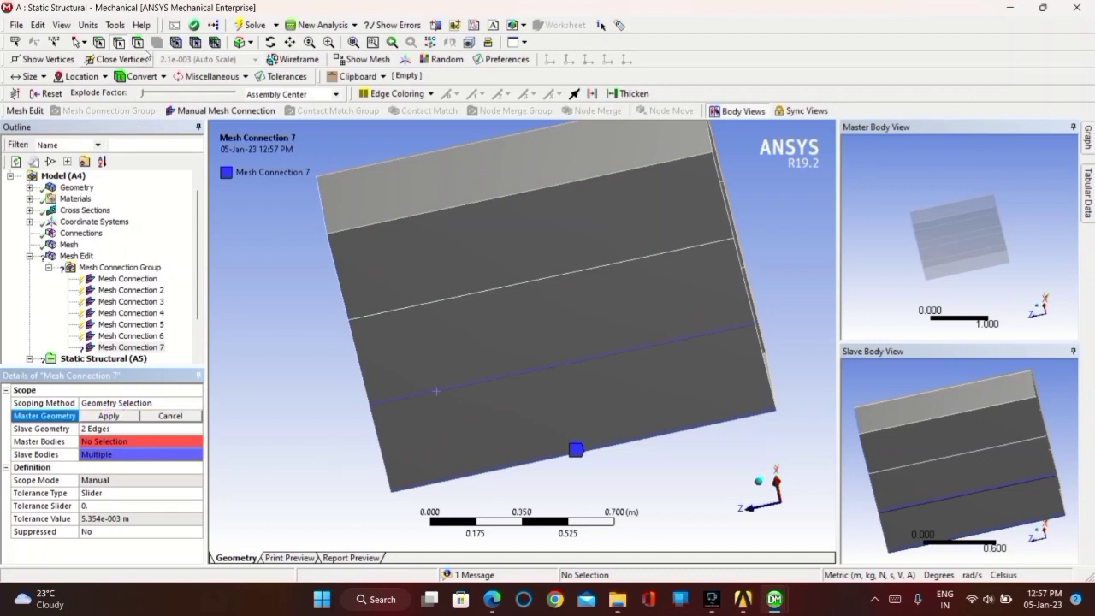
pyautogui.click(473, 440)
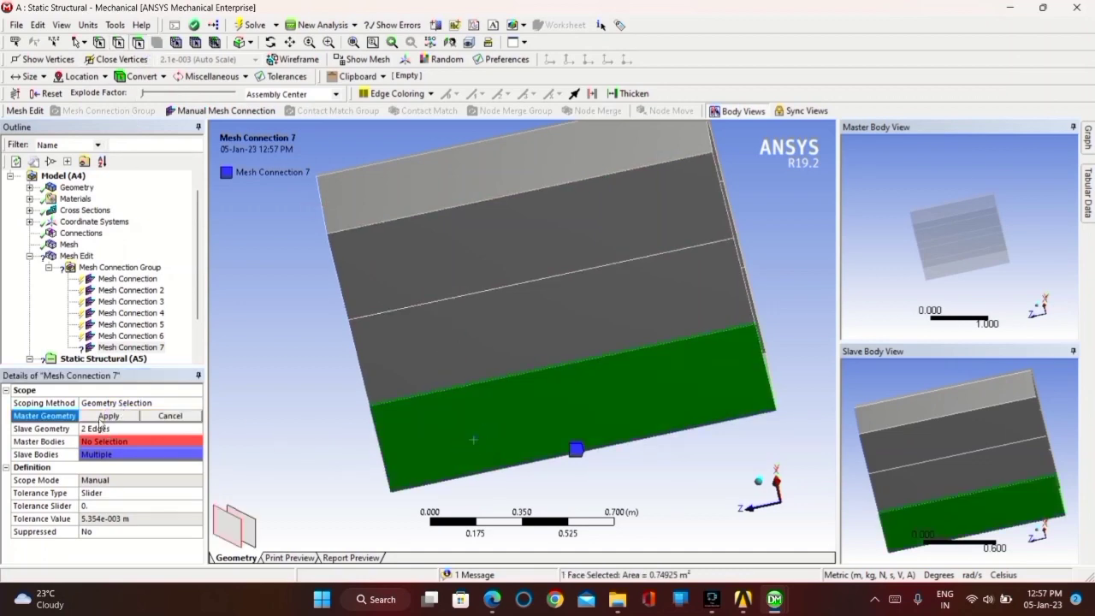
pyautogui.click(103, 416)
# Add an eighth manual mesh connection with the -X side wall as master geometry and its two long edges as slave geometry
pyautogui.moveTo(349, 422); pyautogui.dragTo(289, 309, button='middle')
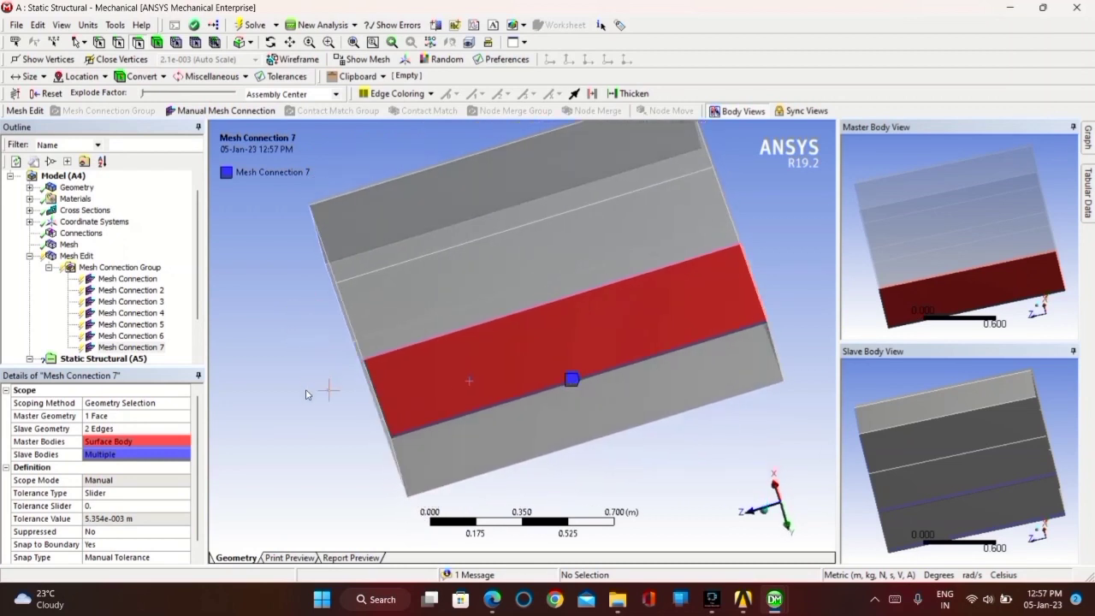
pyautogui.moveTo(428, 458); pyautogui.dragTo(466, 436, button='middle')
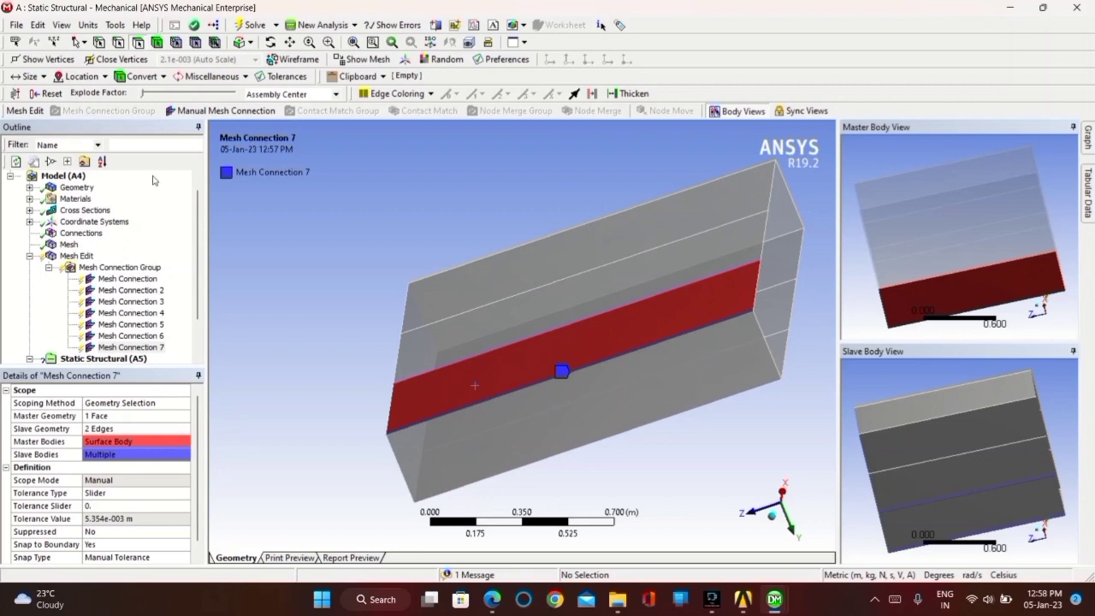
pyautogui.click(221, 110)
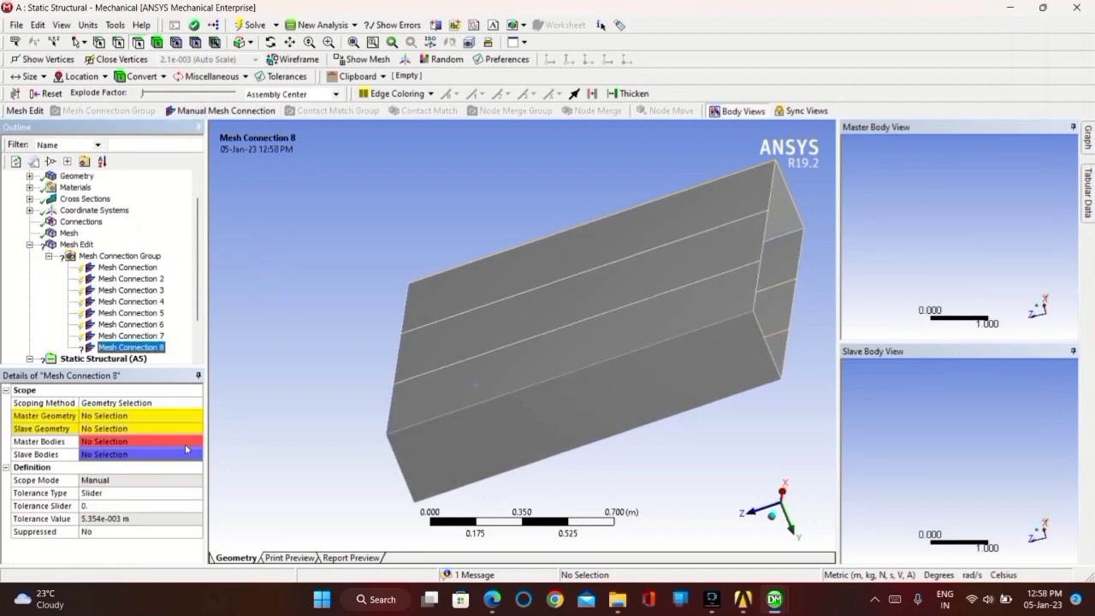
pyautogui.click(467, 439)
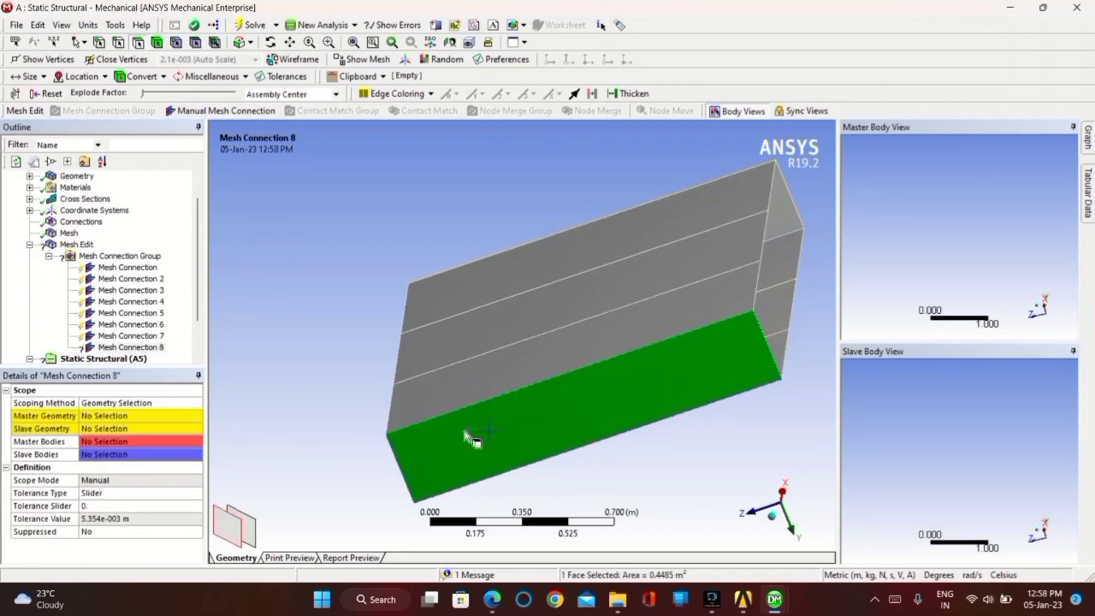
pyautogui.click(97, 416)
pyautogui.click(103, 416)
pyautogui.click(102, 428)
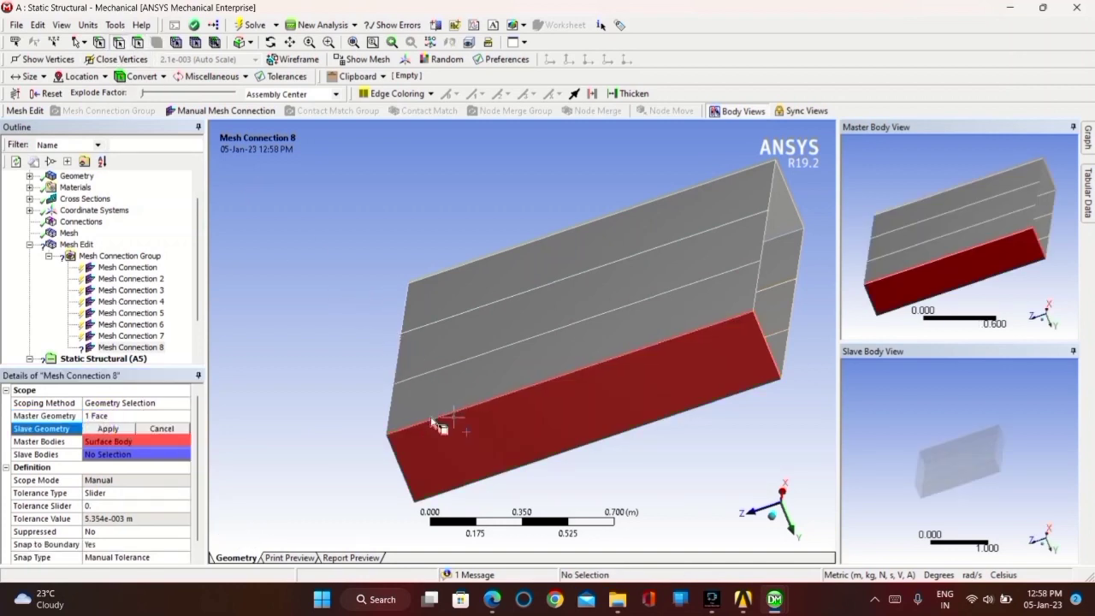
pyautogui.click(513, 469)
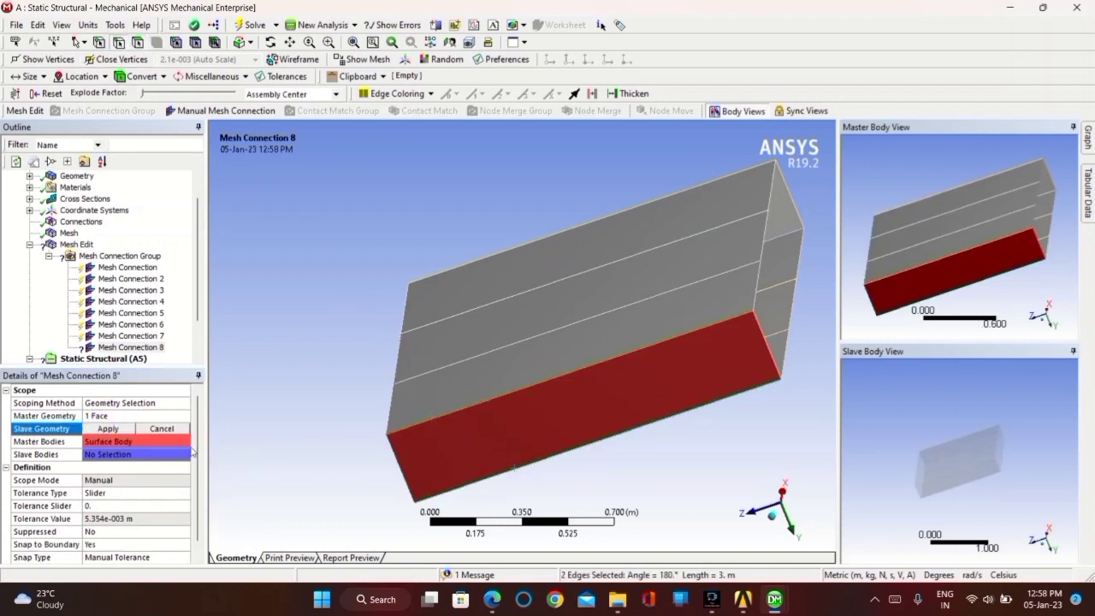
pyautogui.click(103, 431)
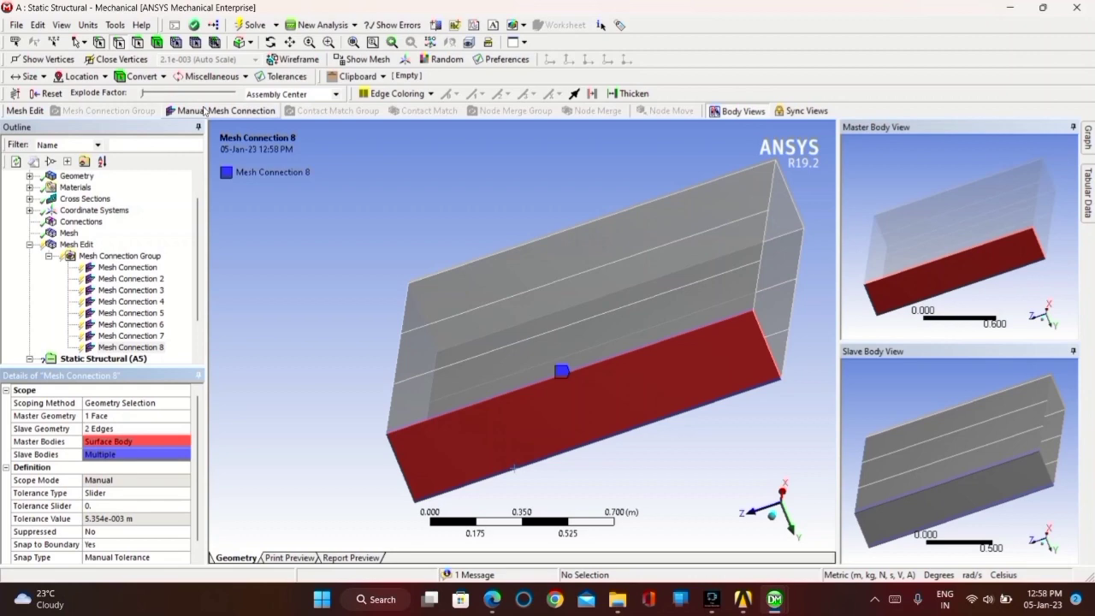
# Add a fixed support to the static structural analysis on the eight edges around the box's open -Z end
pyautogui.scroll(-1, 78, 322)
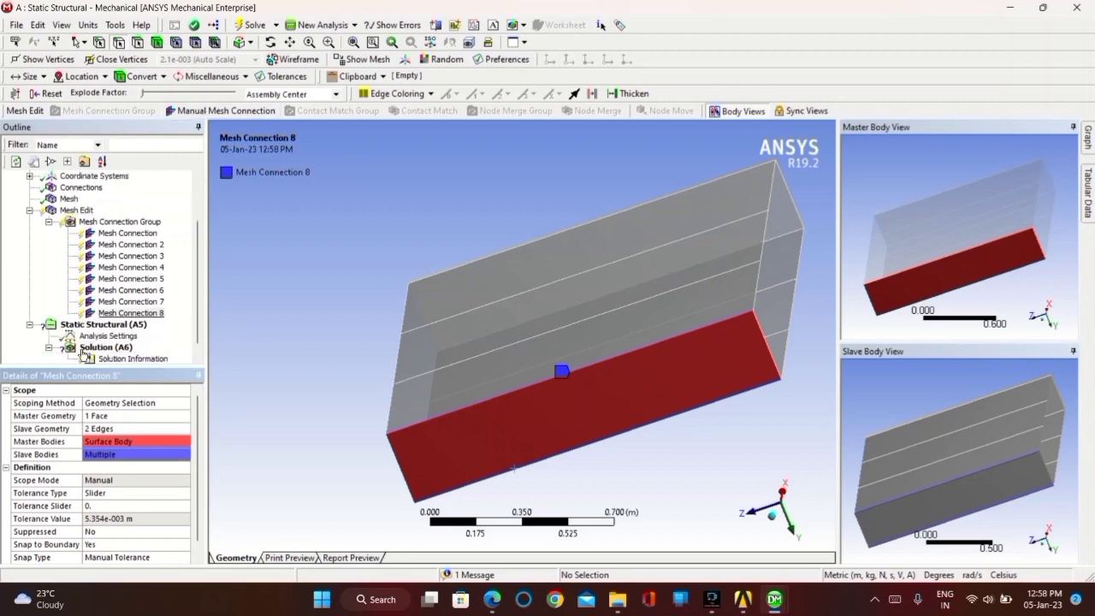
pyautogui.click(75, 325)
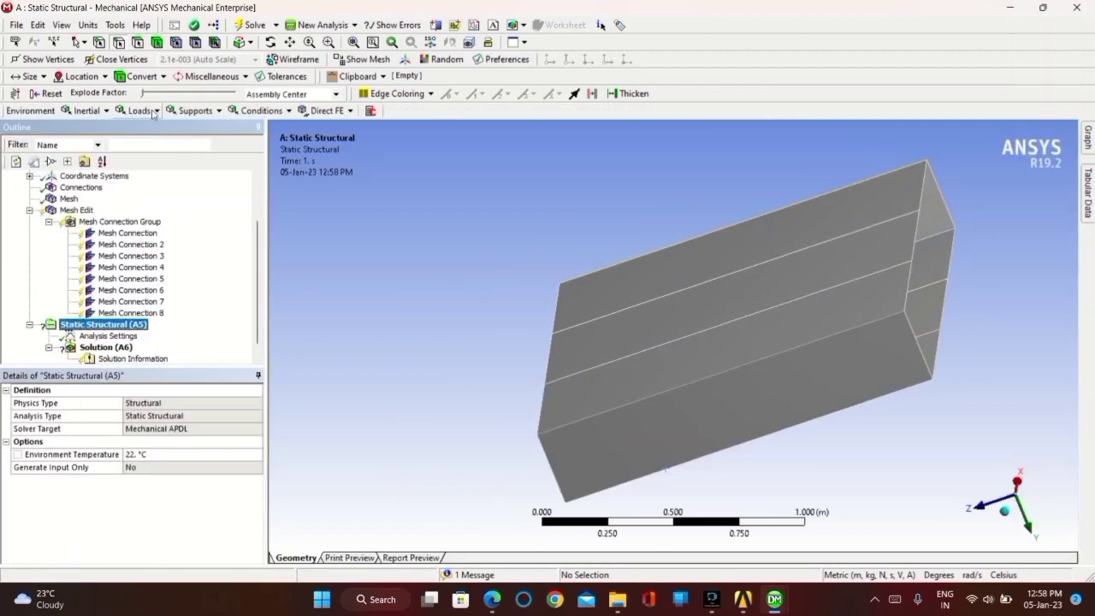
pyautogui.click(196, 111)
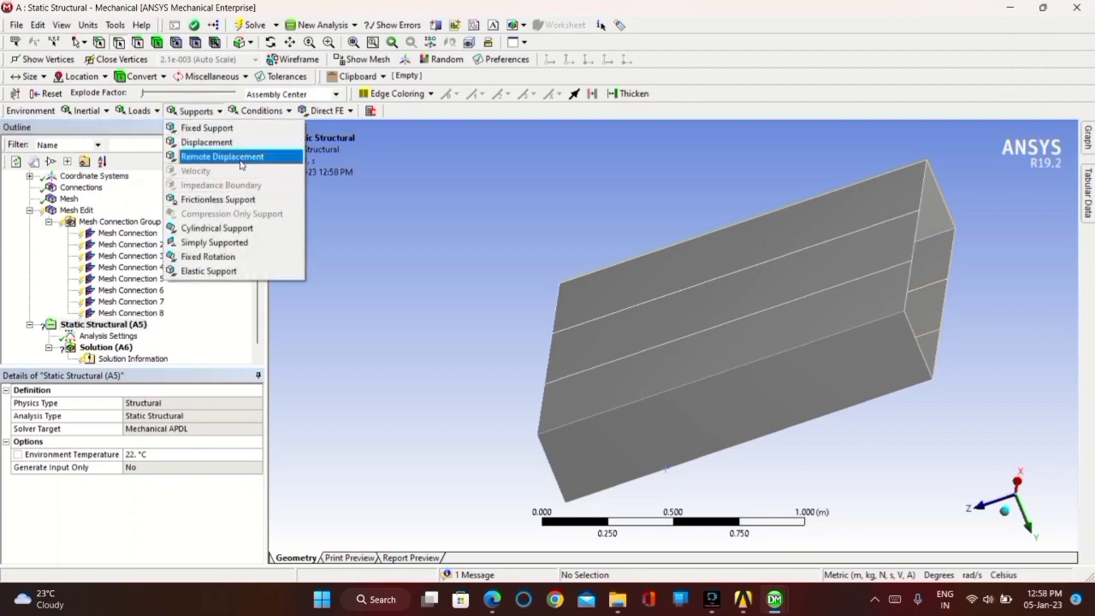
pyautogui.click(239, 129)
pyautogui.moveTo(564, 188); pyautogui.dragTo(34, 144, button='middle')
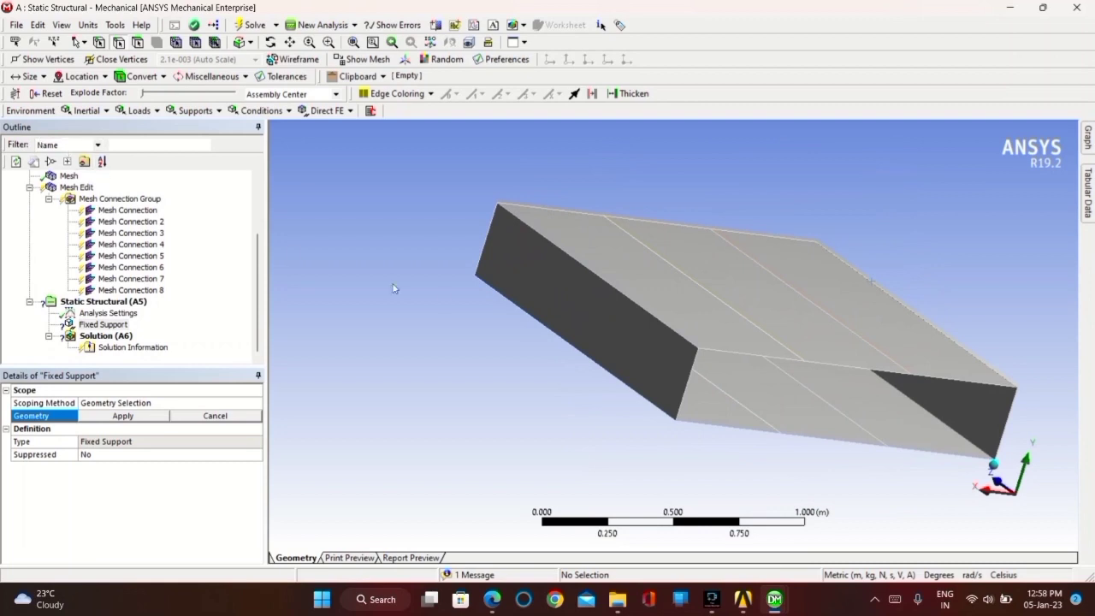
pyautogui.click(724, 351)
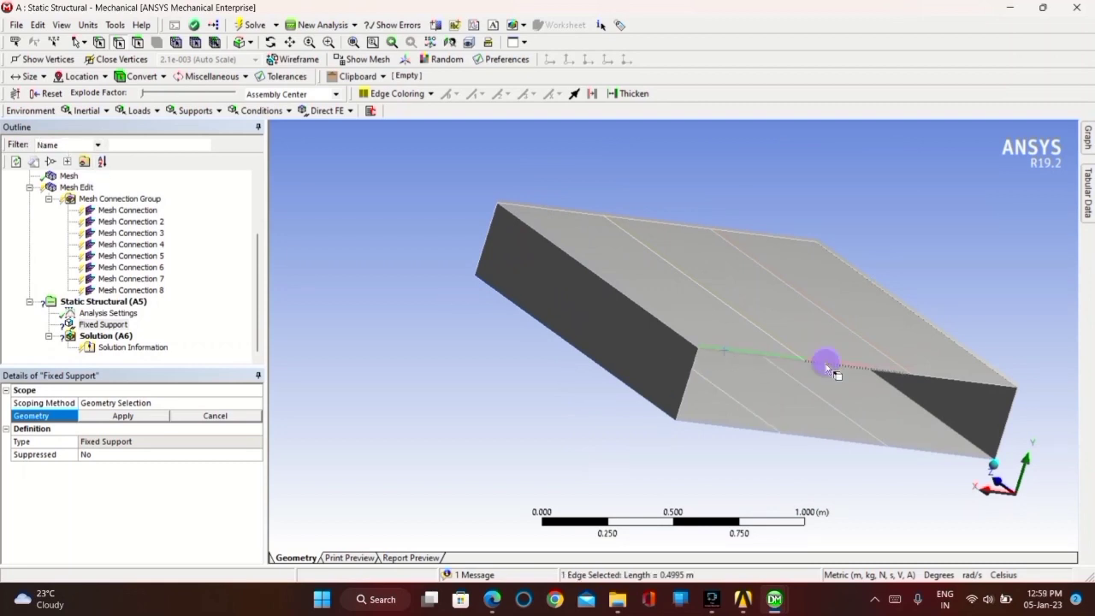
pyautogui.keyDown('ctrl'); pyautogui.click(826, 366); pyautogui.keyUp('ctrl')
pyautogui.keyDown('ctrl'); pyautogui.click(957, 380); pyautogui.keyUp('ctrl')
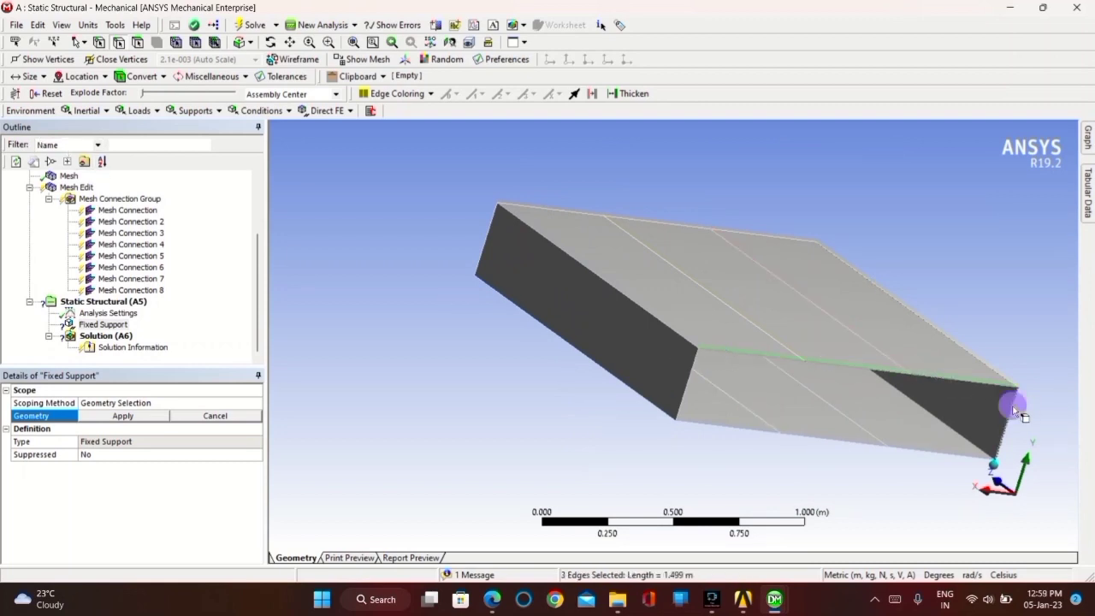
pyautogui.keyDown('ctrl'); pyautogui.click(951, 455); pyautogui.keyUp('ctrl')
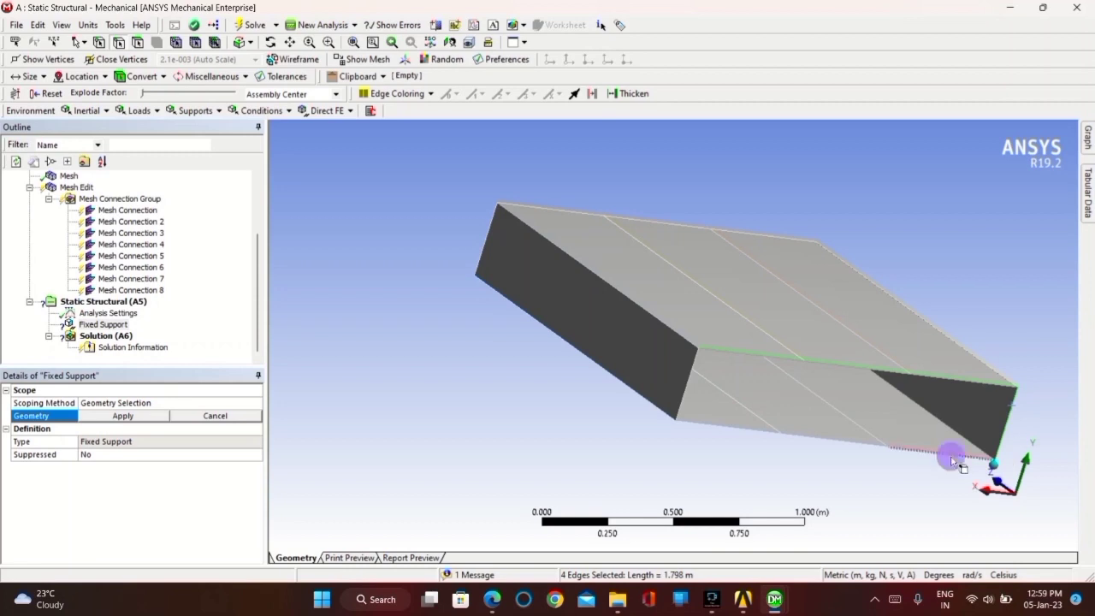
pyautogui.keyDown('ctrl'); pyautogui.click(835, 444); pyautogui.keyUp('ctrl')
pyautogui.keyDown('ctrl'); pyautogui.click(744, 428); pyautogui.keyUp('ctrl')
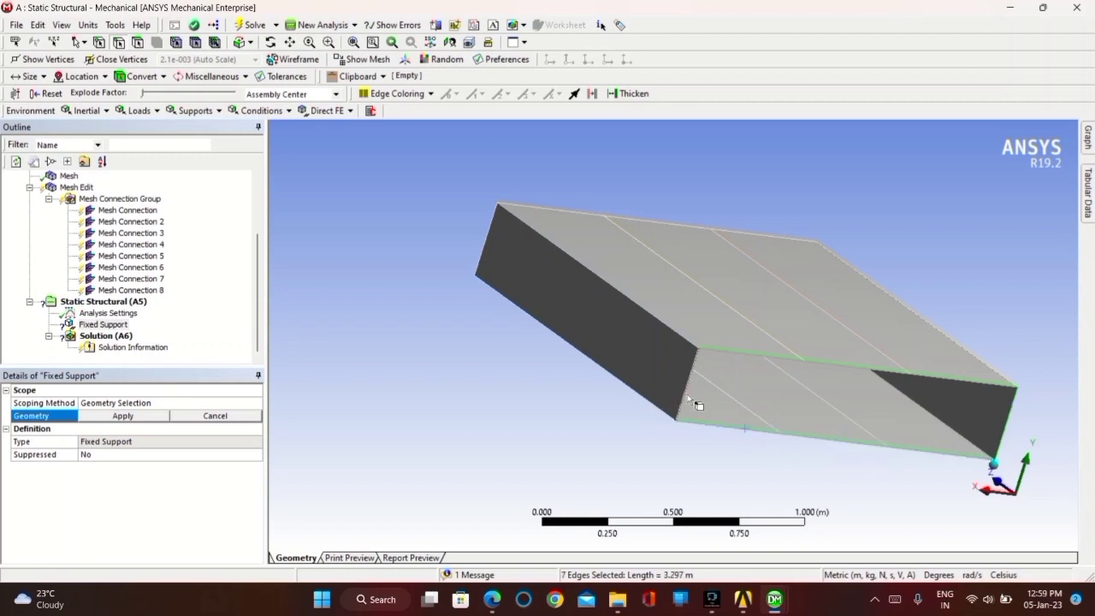
pyautogui.keyDown('ctrl'); pyautogui.click(690, 398); pyautogui.keyUp('ctrl')
pyautogui.click(125, 416)
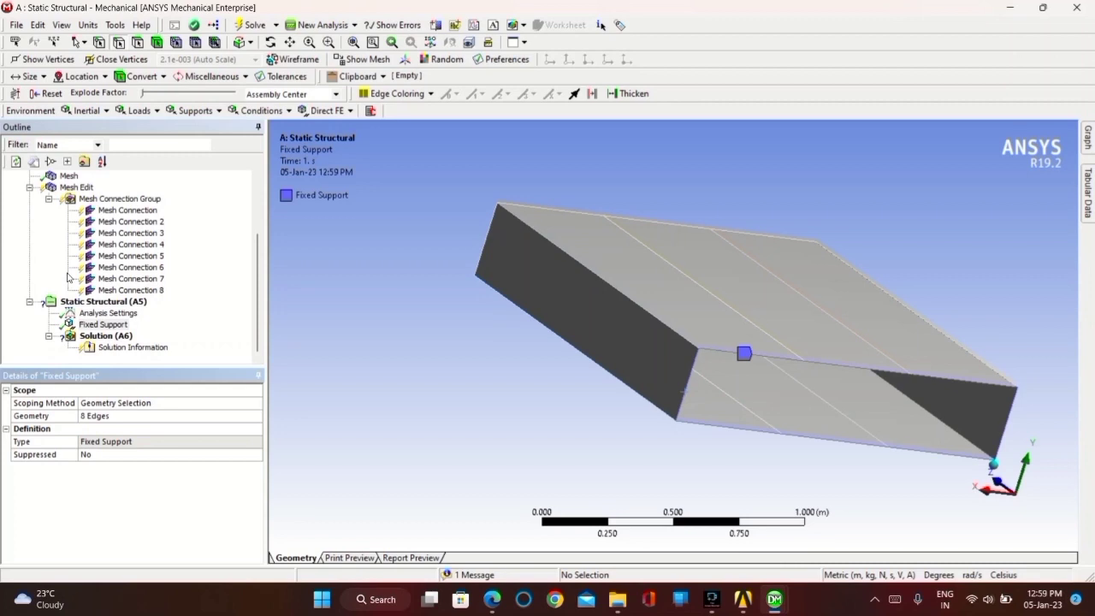
# Add a force load scoped to the three top faces of the box
pyautogui.click(158, 111)
pyautogui.click(180, 170)
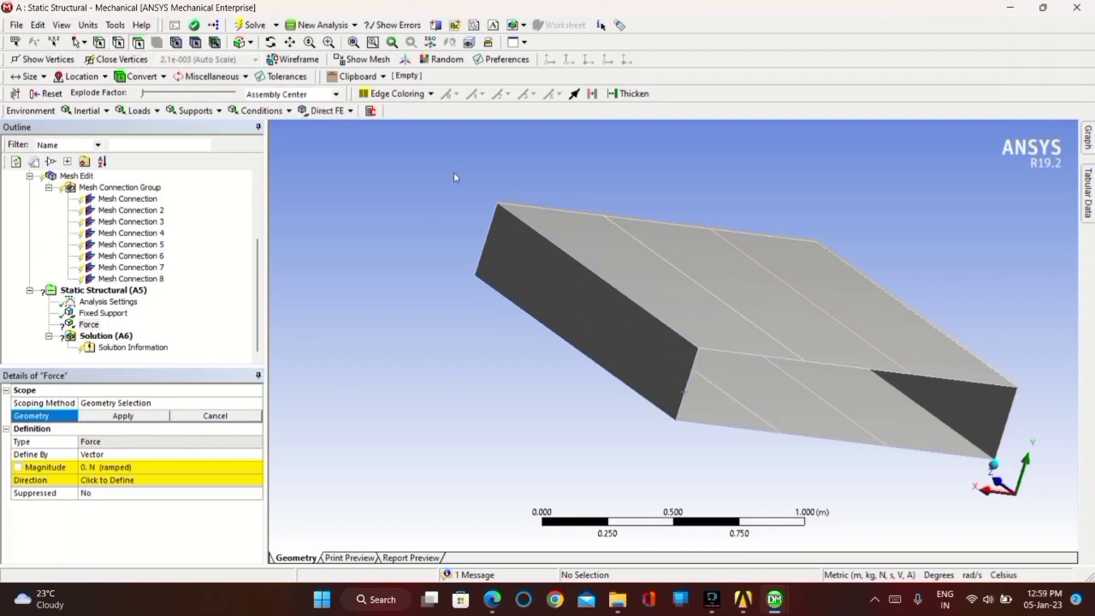
pyautogui.click(602, 244)
pyautogui.keyDown('ctrl'); pyautogui.click(689, 245); pyautogui.keyUp('ctrl')
pyautogui.keyDown('ctrl'); pyautogui.click(807, 244); pyautogui.keyUp('ctrl')
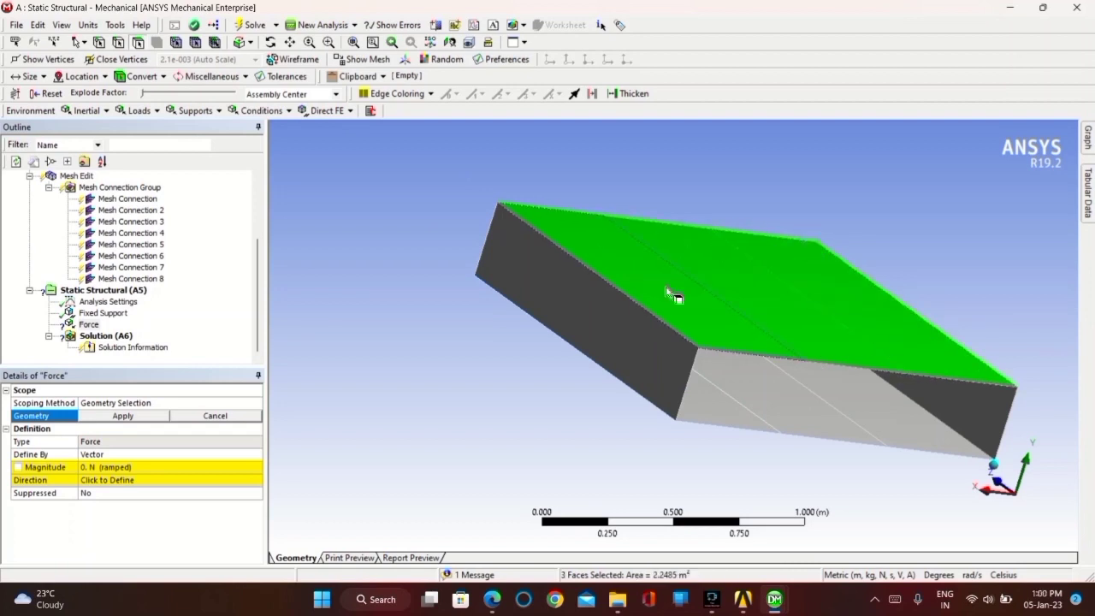
pyautogui.click(140, 418)
# Define the force by components and set its Y component to -5000 N
pyautogui.click(129, 458)
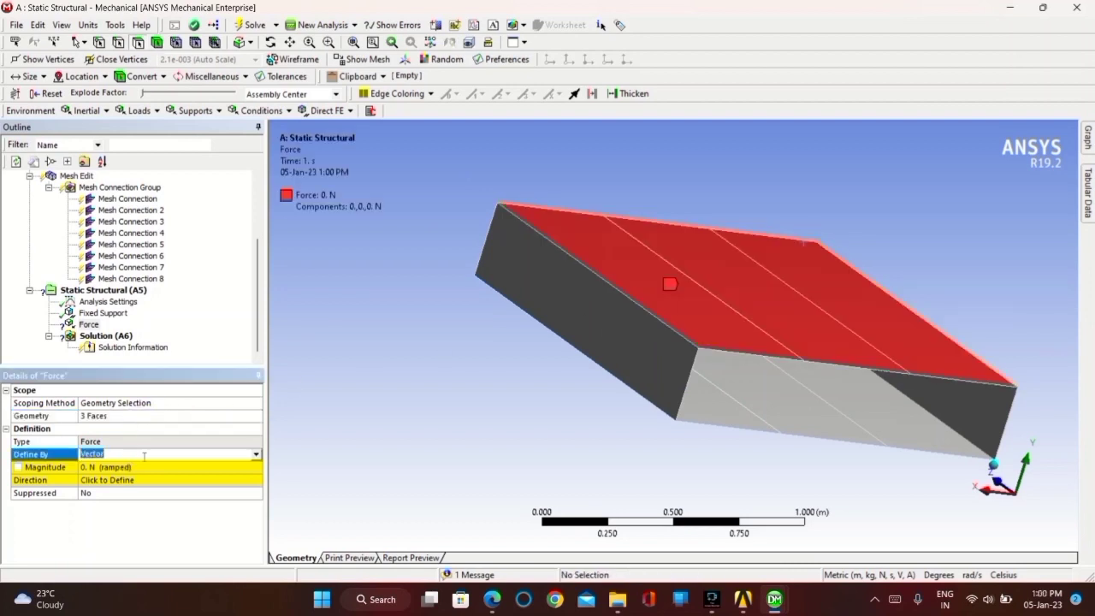
pyautogui.click(256, 455)
pyautogui.click(220, 467)
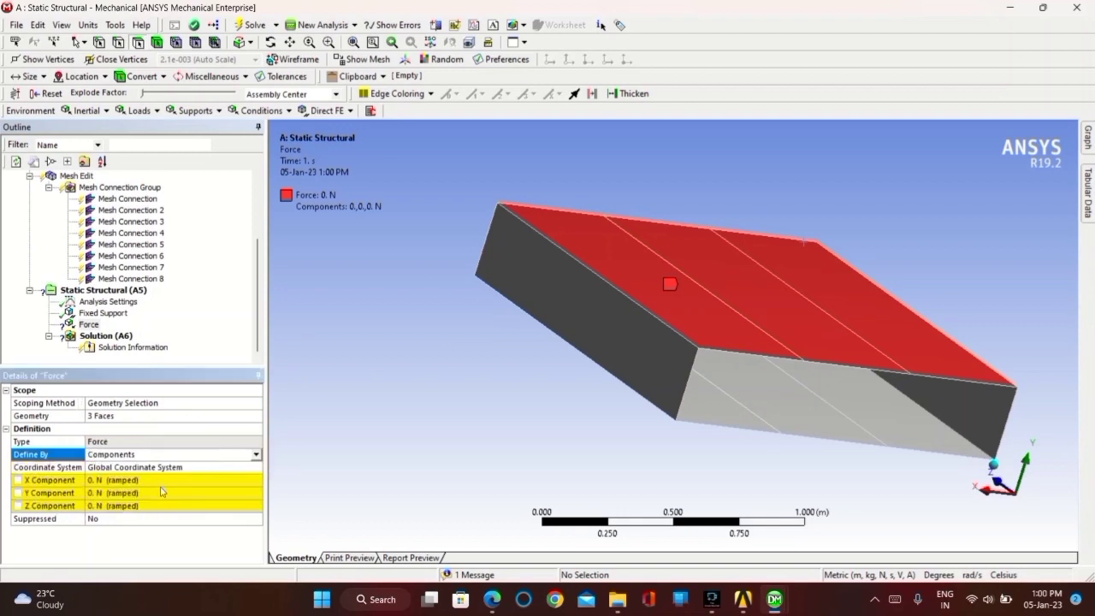
pyautogui.click(132, 481)
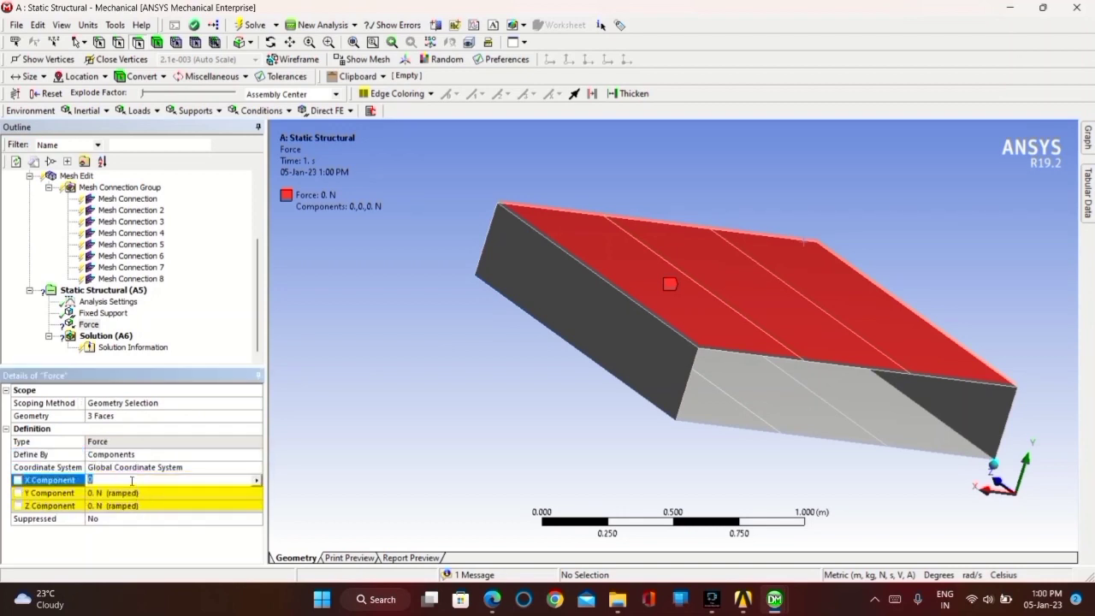
pyautogui.click(125, 494)
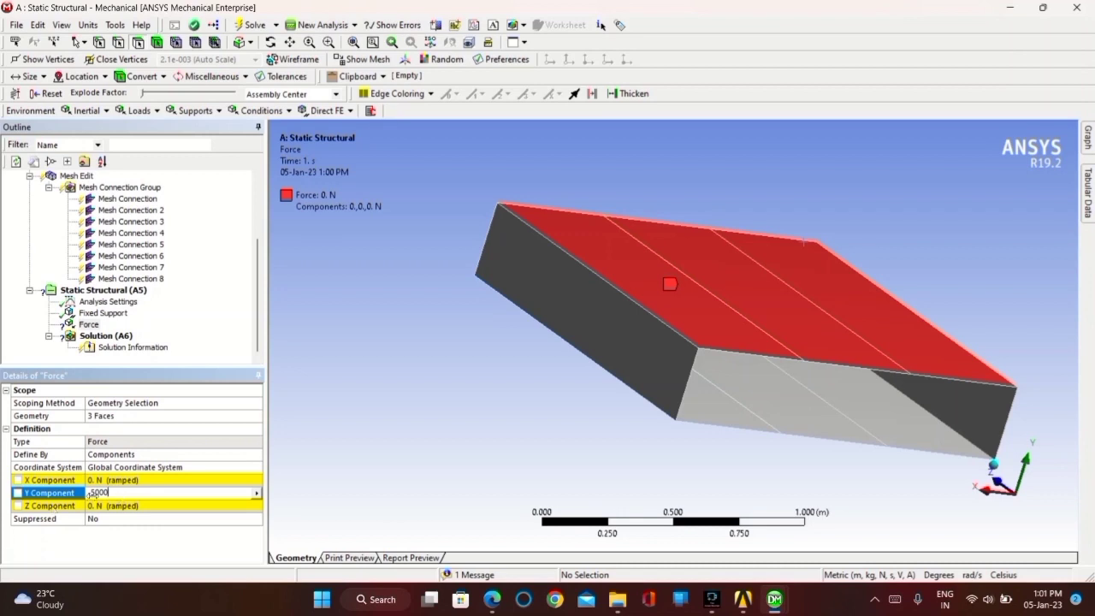
pyautogui.press('Return')
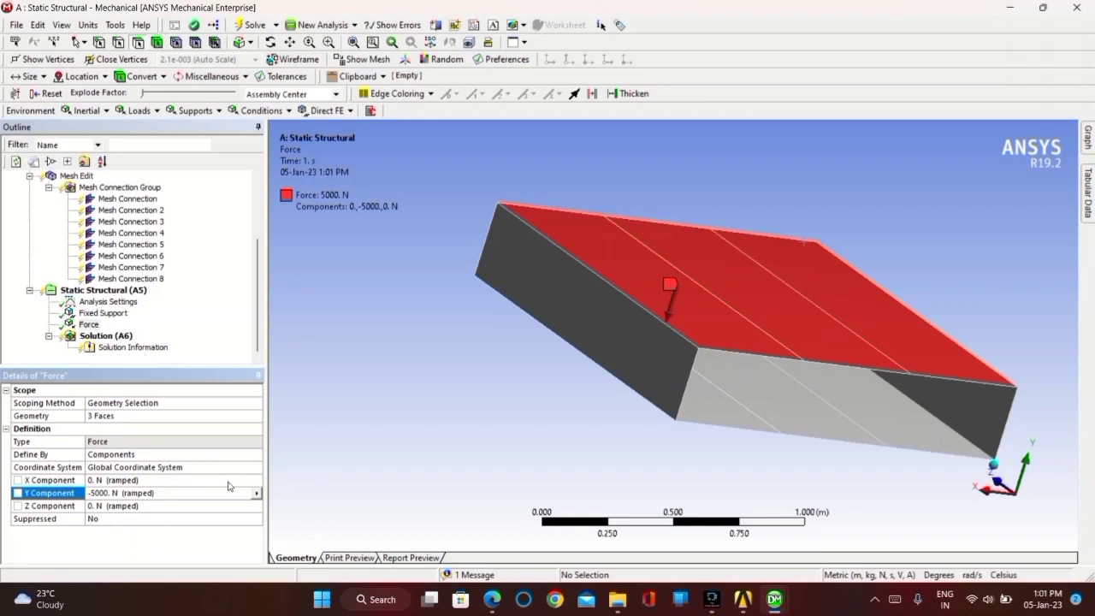
# Add total deformation, equivalent elastic strain and equivalent (von-Mises) stress results, and solve the analysis
pyautogui.click(105, 335)
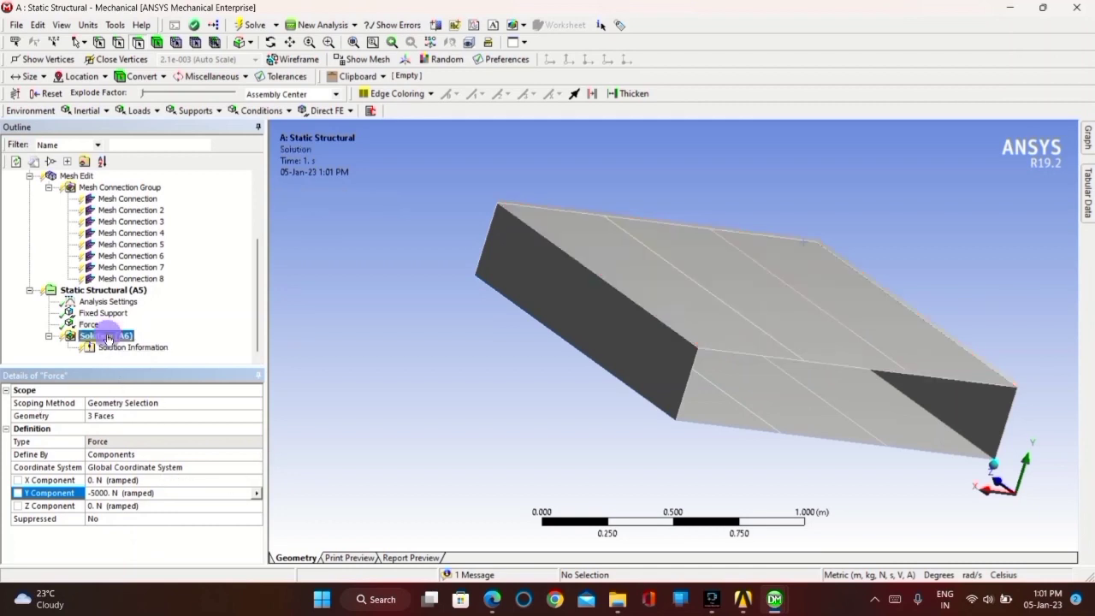
pyautogui.click(81, 110)
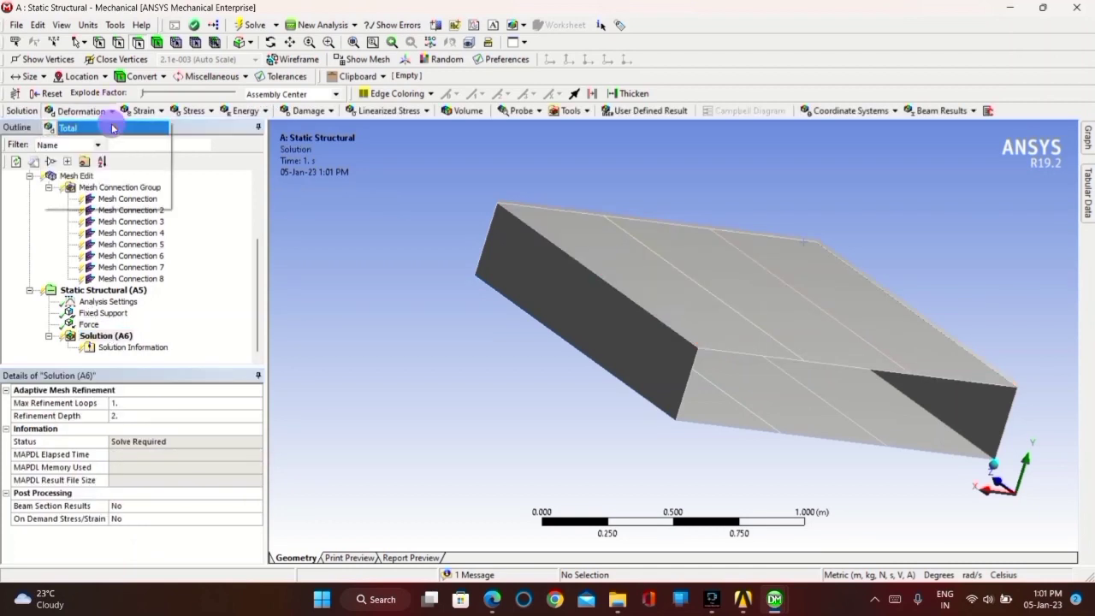
pyautogui.click(86, 128)
pyautogui.click(154, 113)
pyautogui.click(176, 127)
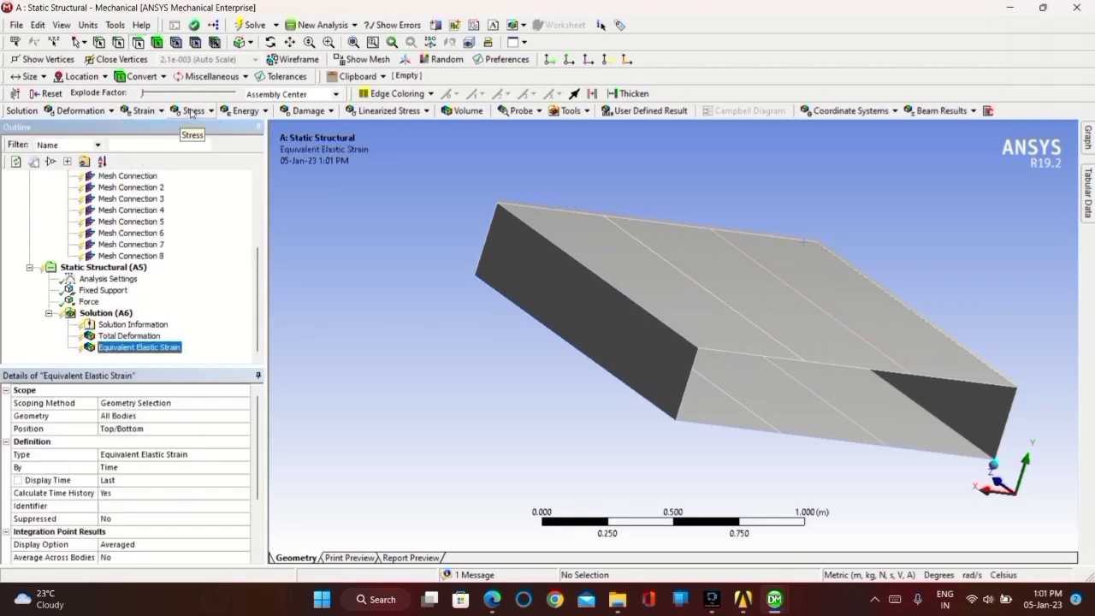
pyautogui.click(190, 110)
pyautogui.click(200, 128)
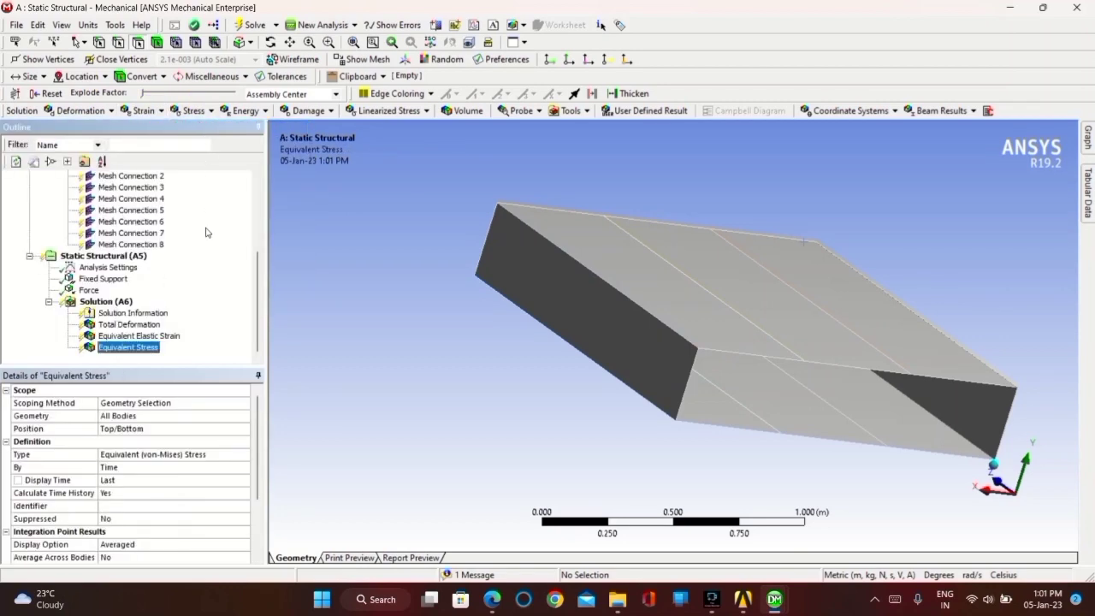
pyautogui.click(251, 24)
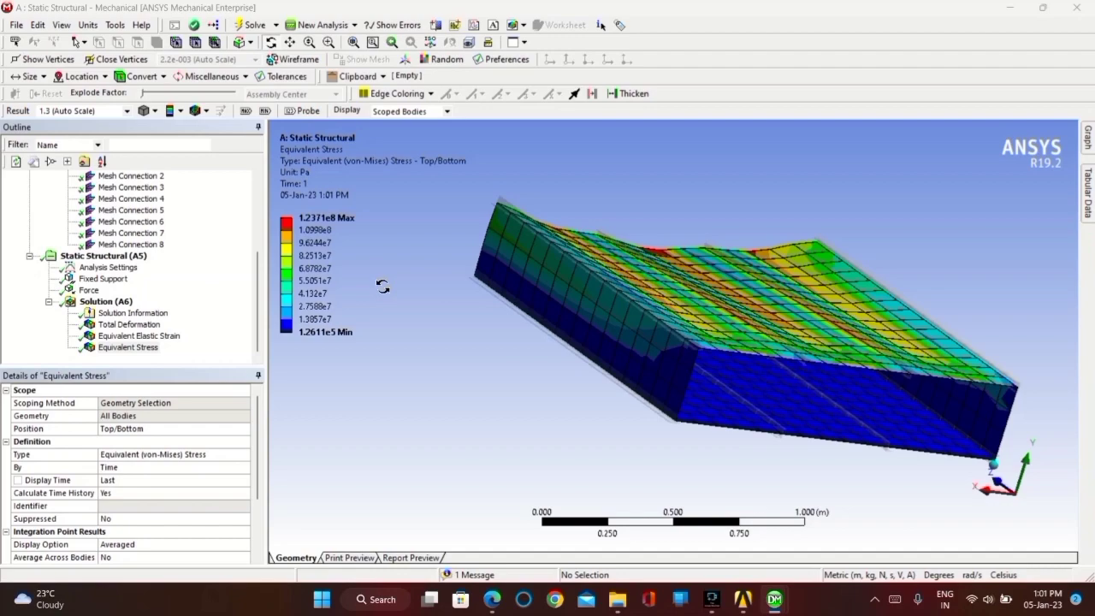
# Examine the deformation, elastic strain and von-Mises stress contours and the solver output, ending on the total deformation result
pyautogui.click(130, 324)
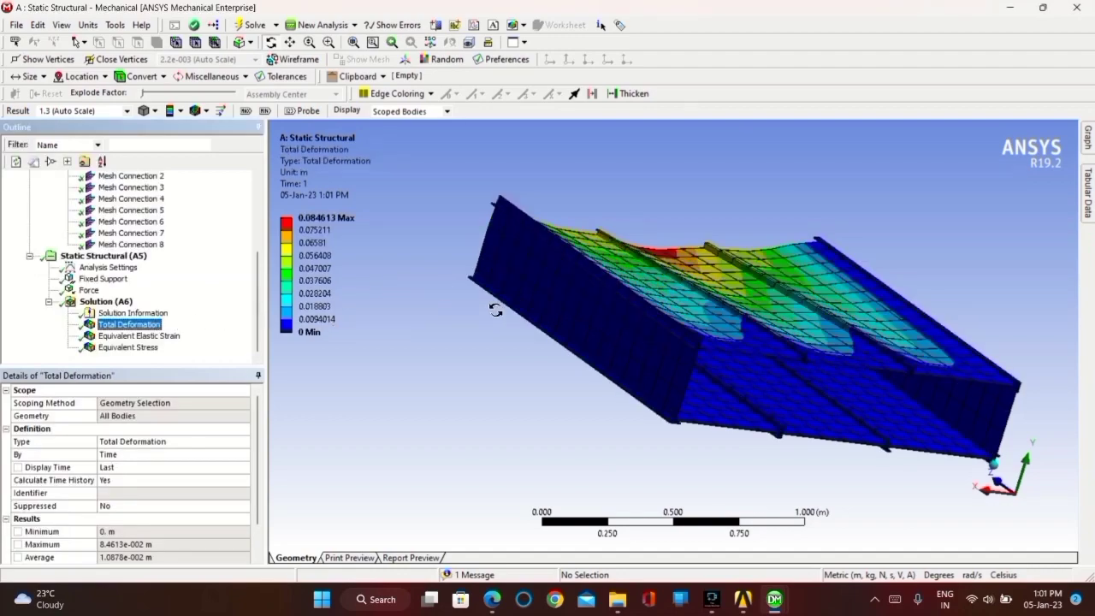
pyautogui.moveTo(491, 301); pyautogui.dragTo(481, 386)
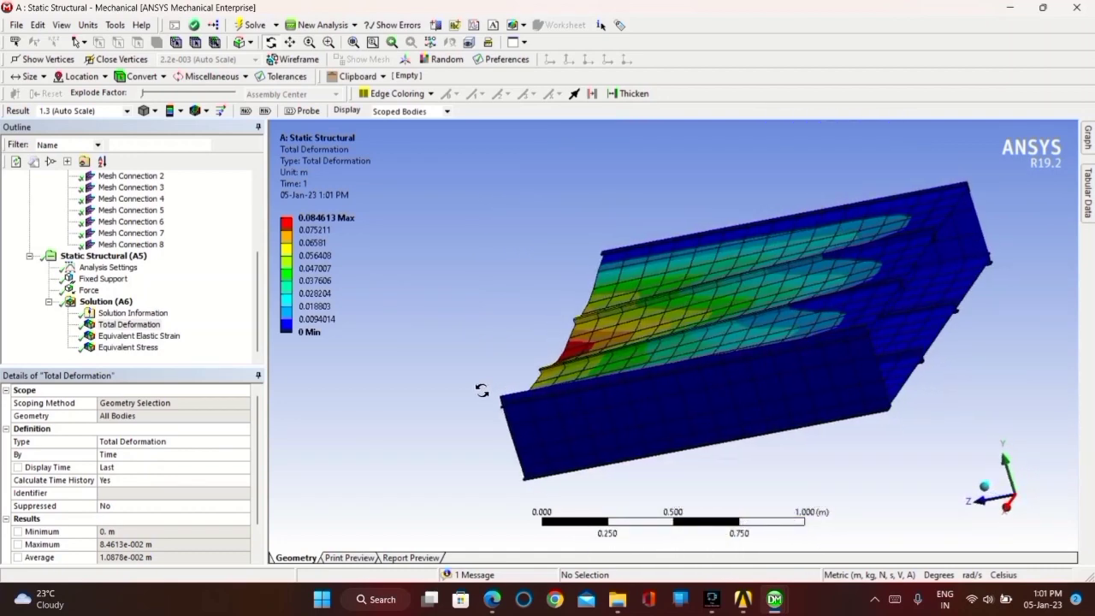
pyautogui.click(108, 337)
pyautogui.click(113, 347)
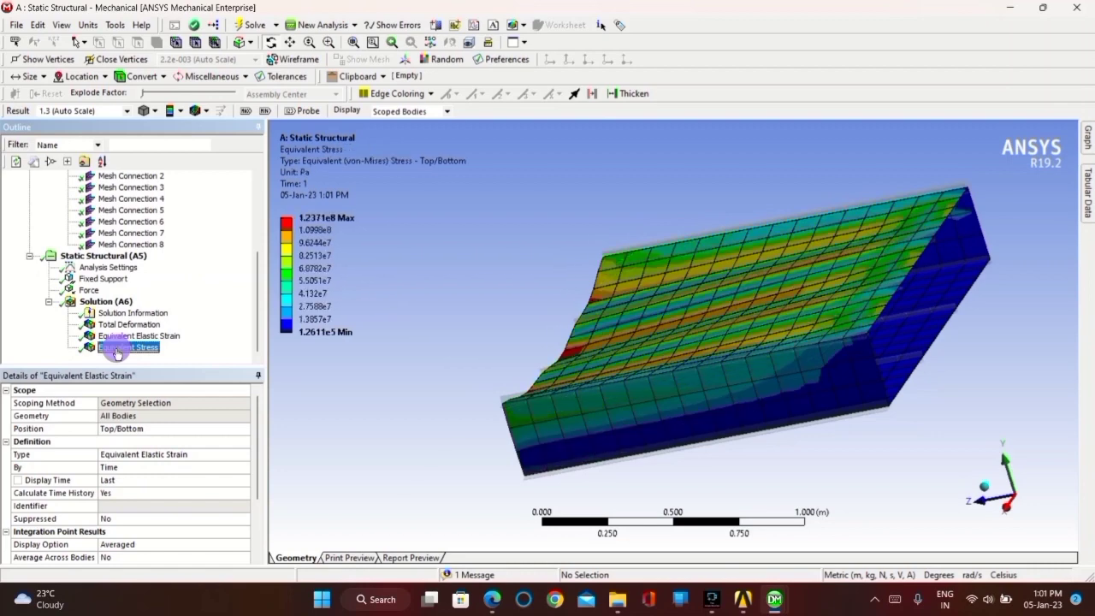
pyautogui.click(130, 313)
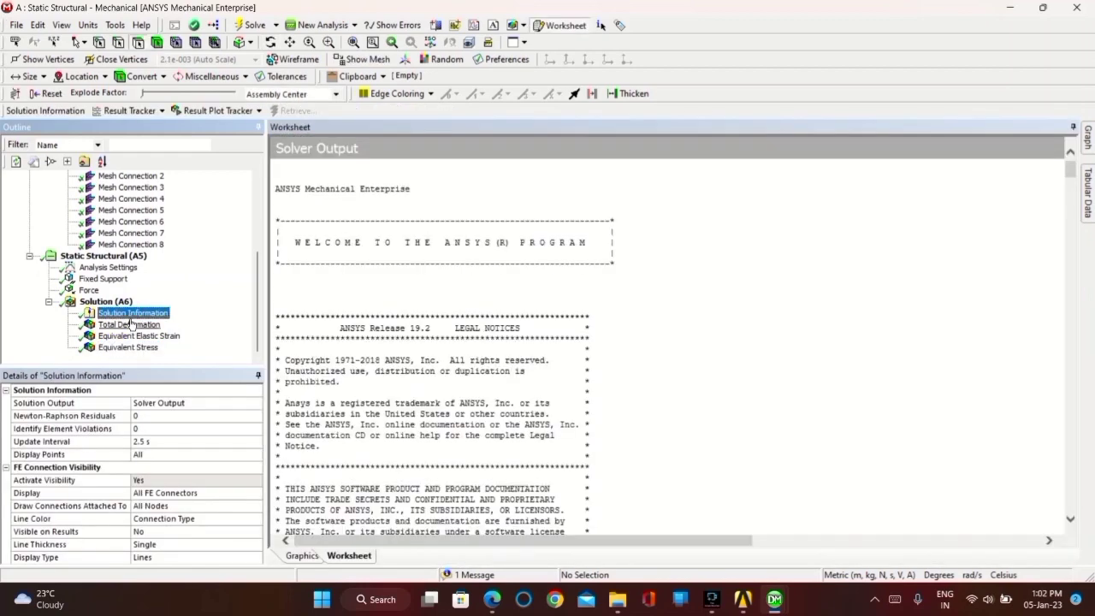
pyautogui.click(130, 325)
pyautogui.moveTo(659, 299); pyautogui.dragTo(800, 316)
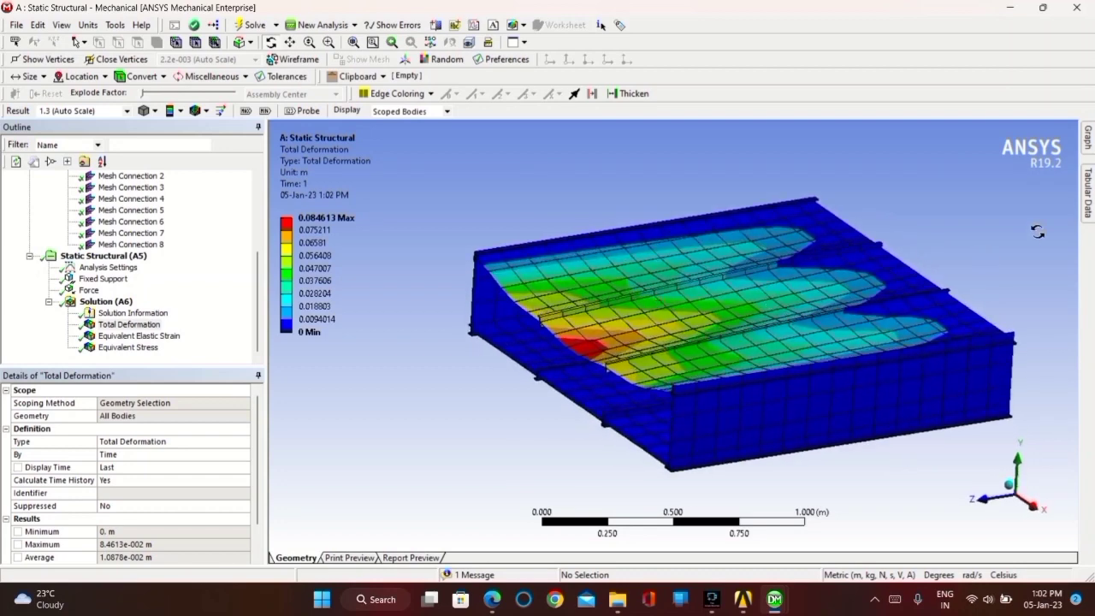
# Set the result animation to 100 frames and play it for the total deformation
pyautogui.moveTo(1091, 141)
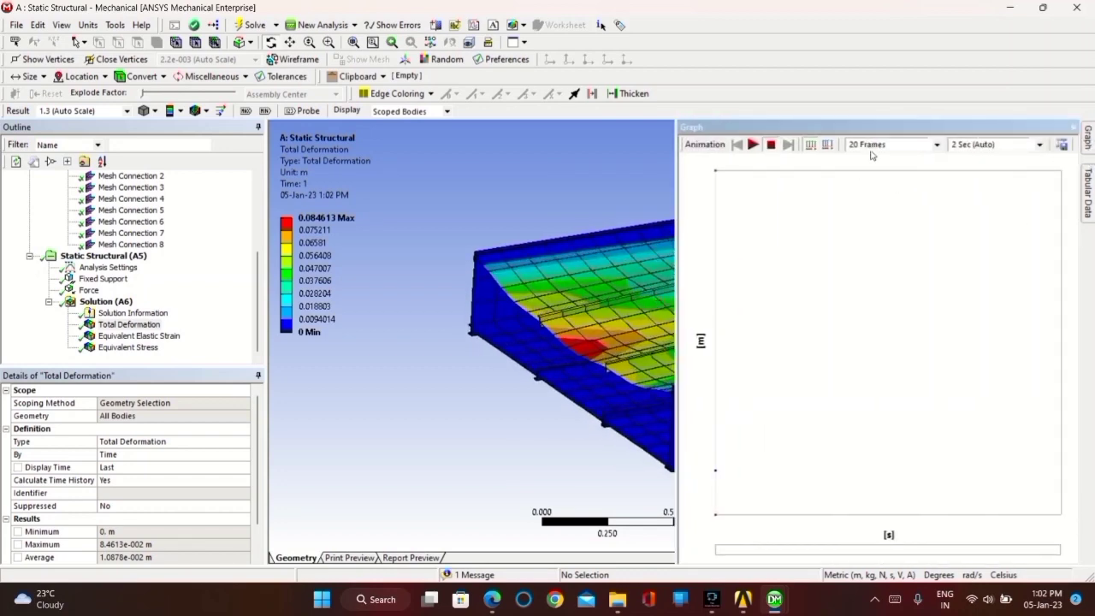
pyautogui.click(871, 148)
pyautogui.write('100')
pyautogui.press('Return')
pyautogui.click(753, 144)
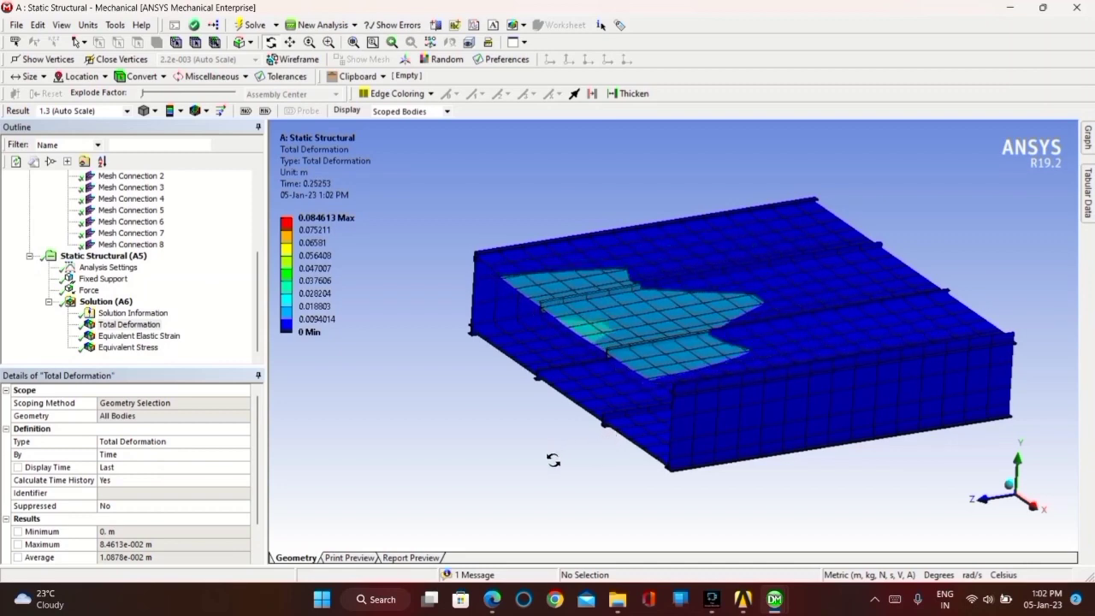
# Play the result animations of the equivalent elastic strain and the equivalent stress
pyautogui.click(138, 335)
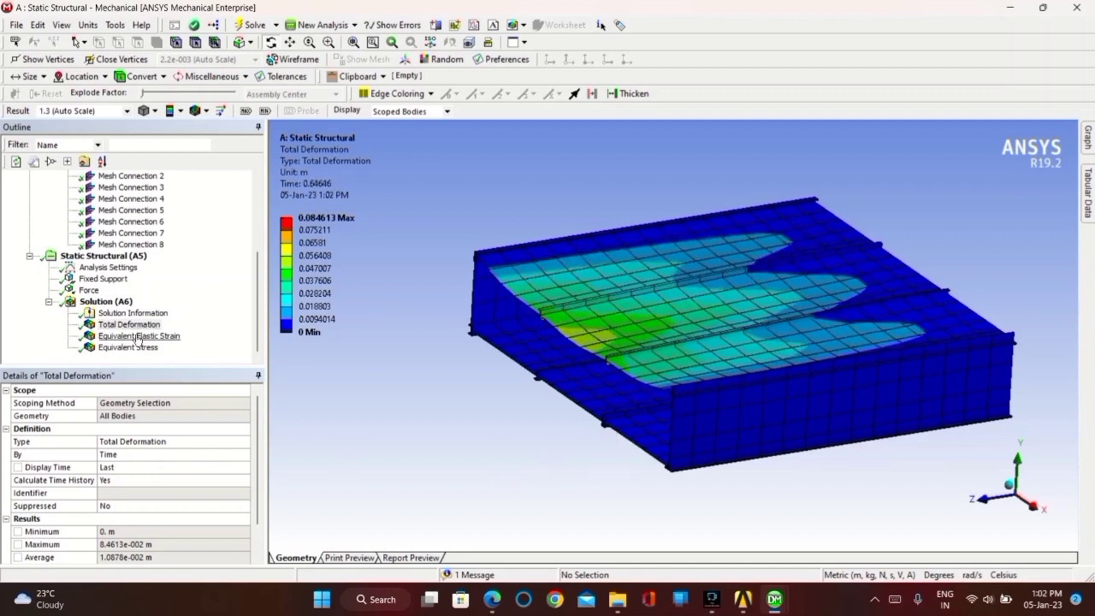
pyautogui.click(1085, 144)
pyautogui.click(753, 144)
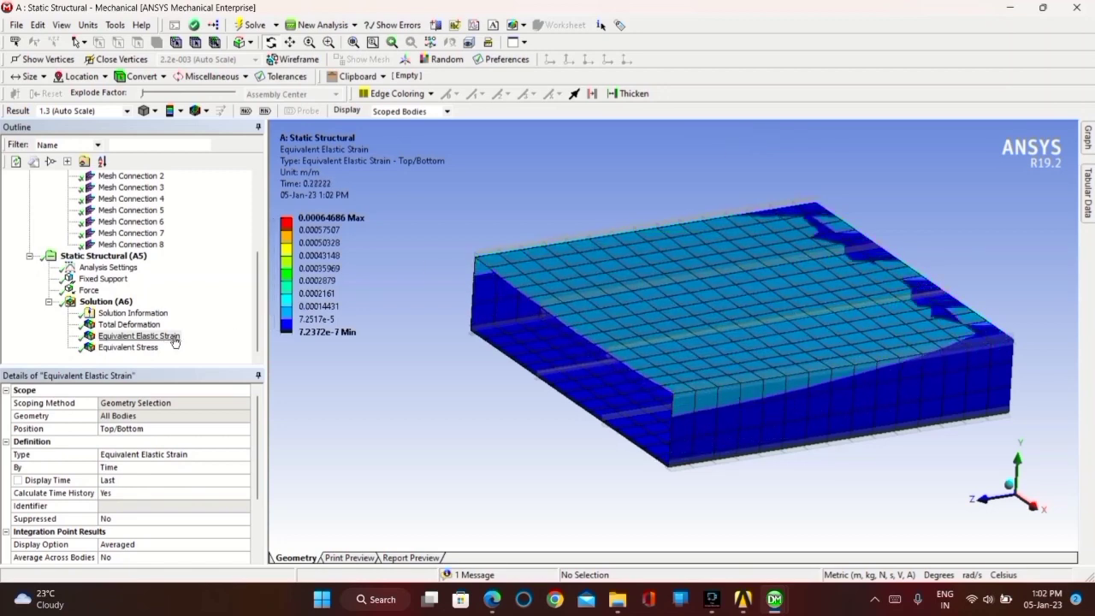
pyautogui.click(135, 349)
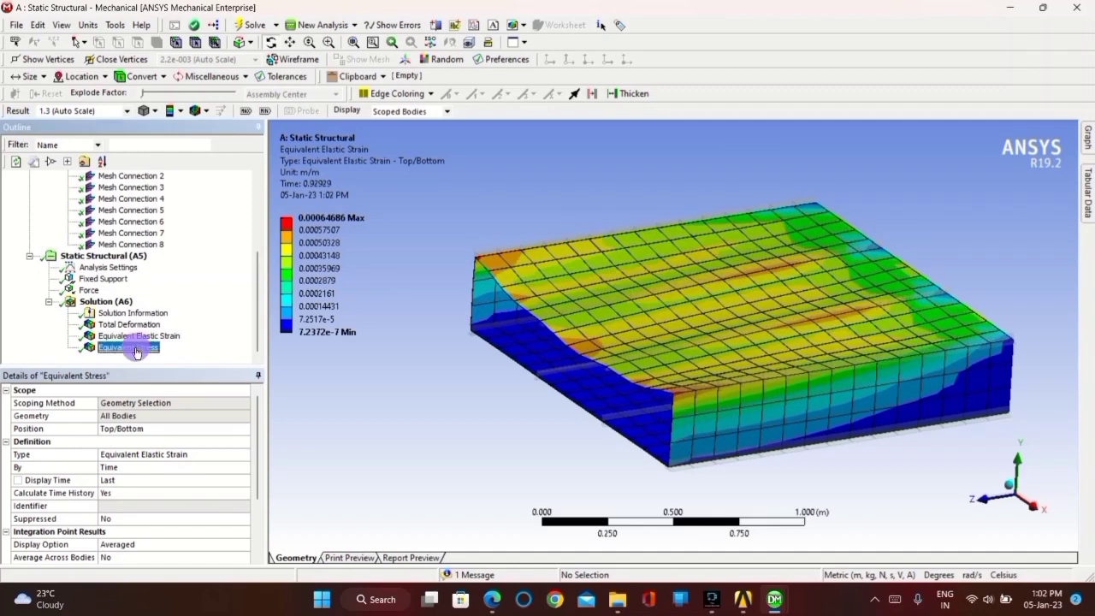
pyautogui.moveTo(1087, 154)
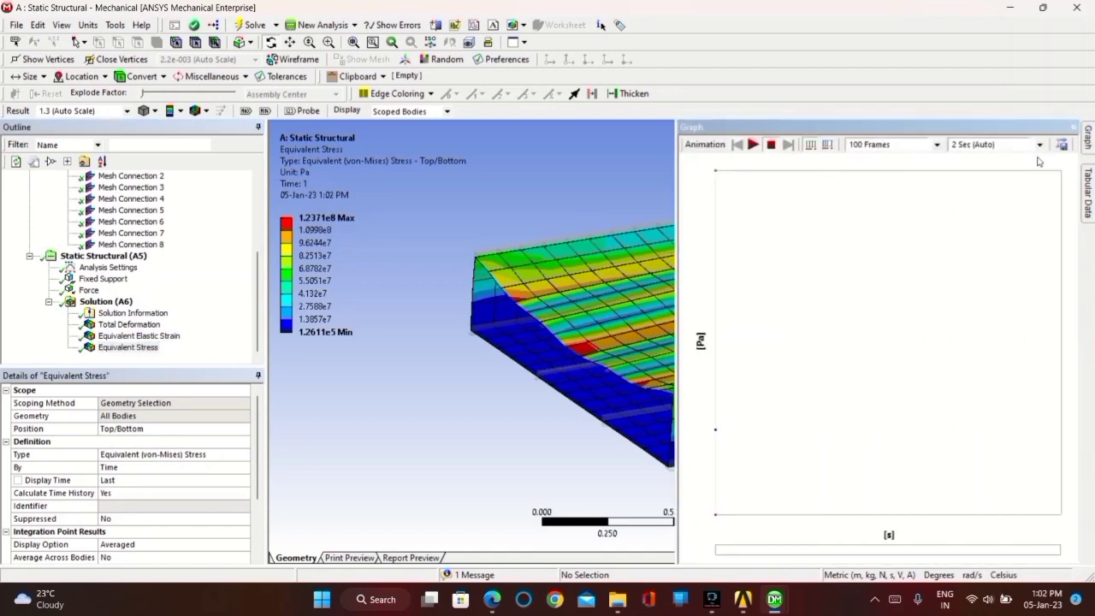
pyautogui.click(753, 144)
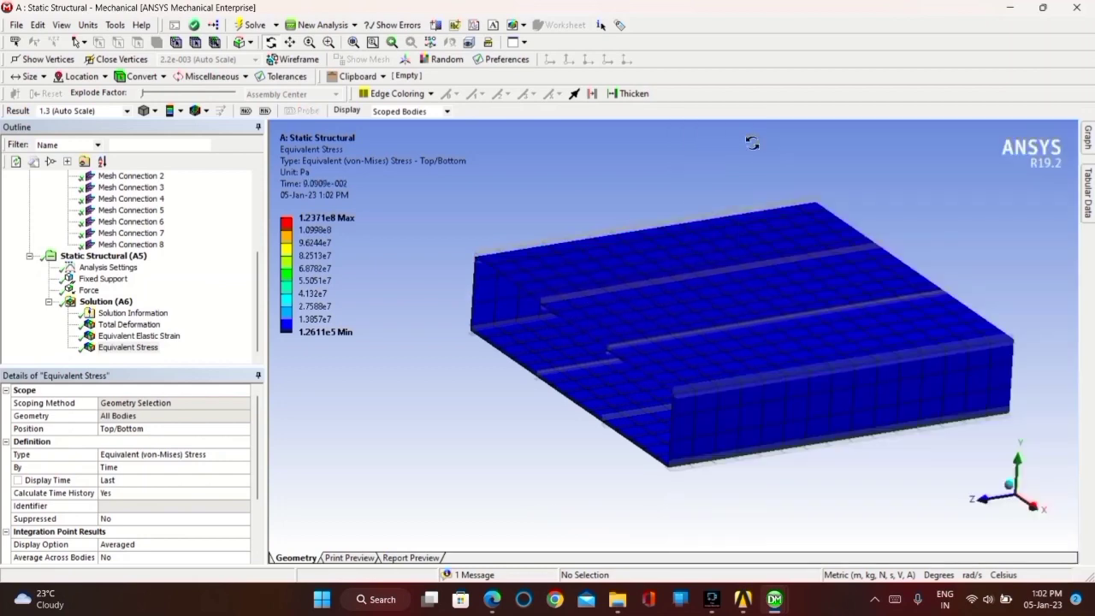